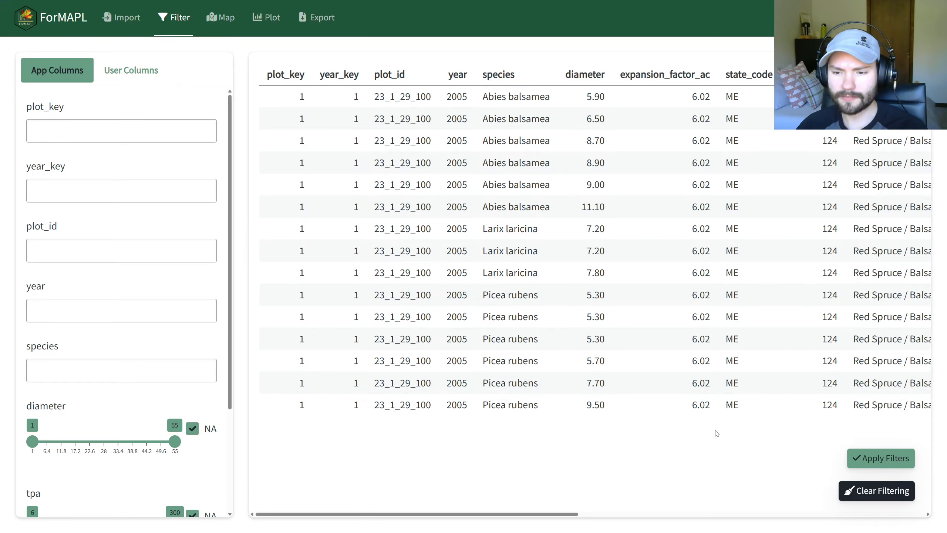
# Step: Examine the filters available for the app columns and for the user columns
pyautogui.click(868, 461)
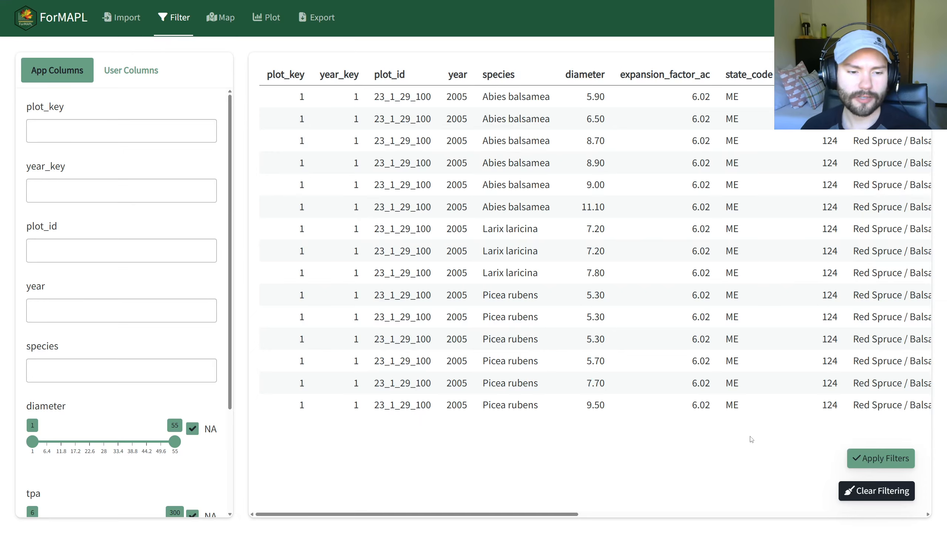
pyautogui.scroll(-3, 171, 401)
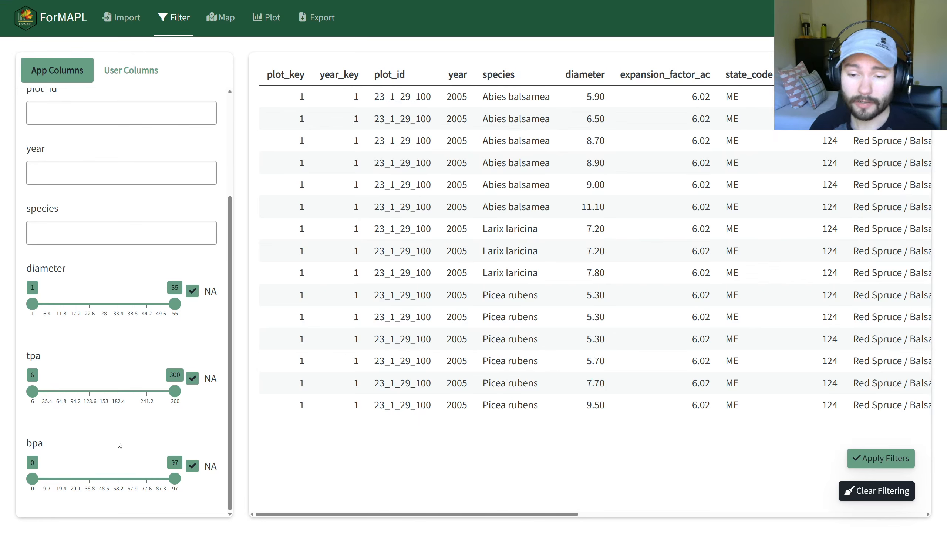
pyautogui.scroll(4, 119, 444)
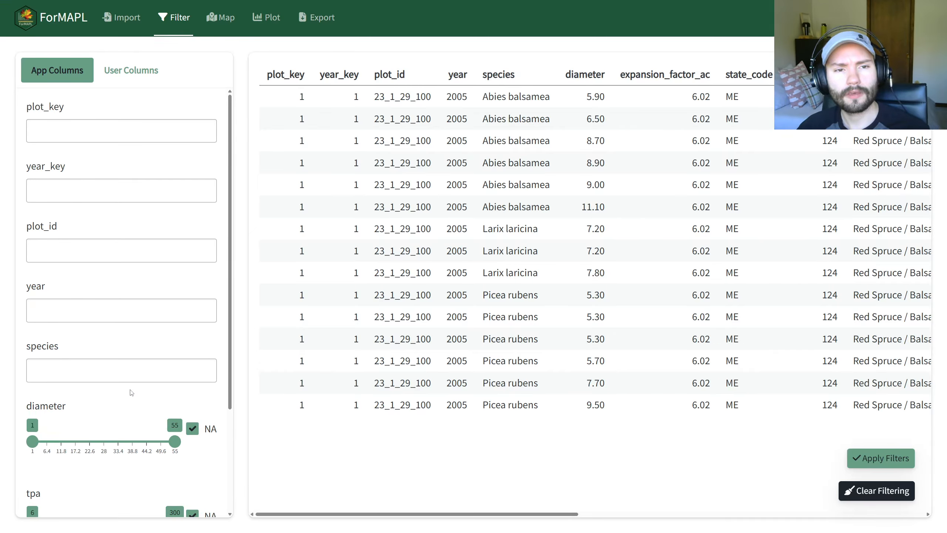
pyautogui.click(122, 77)
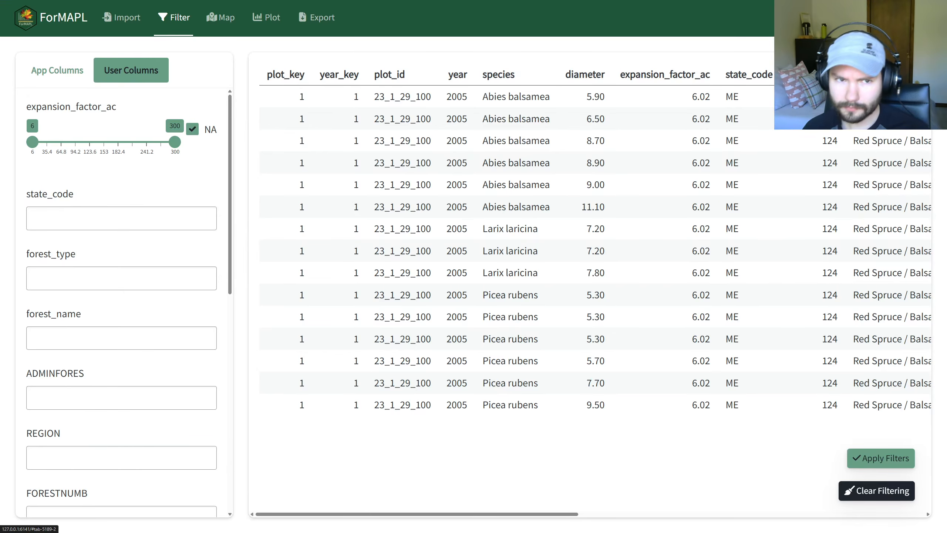
pyautogui.scroll(-4, 139, 319)
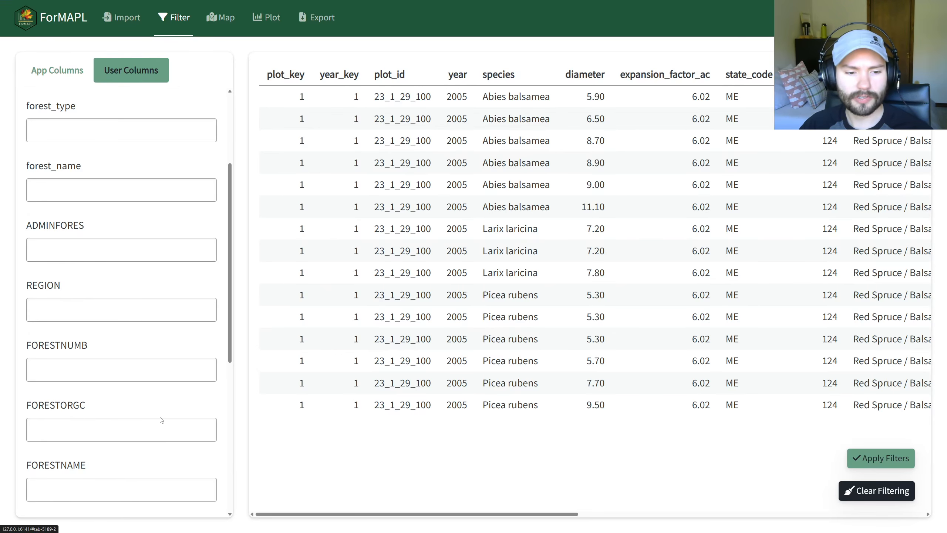
pyautogui.scroll(-2, 175, 455)
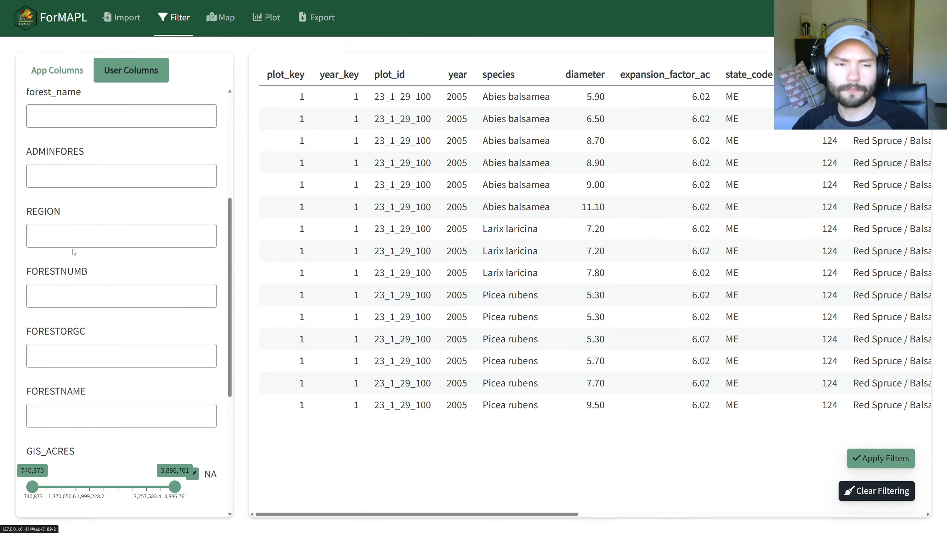
pyautogui.click(67, 68)
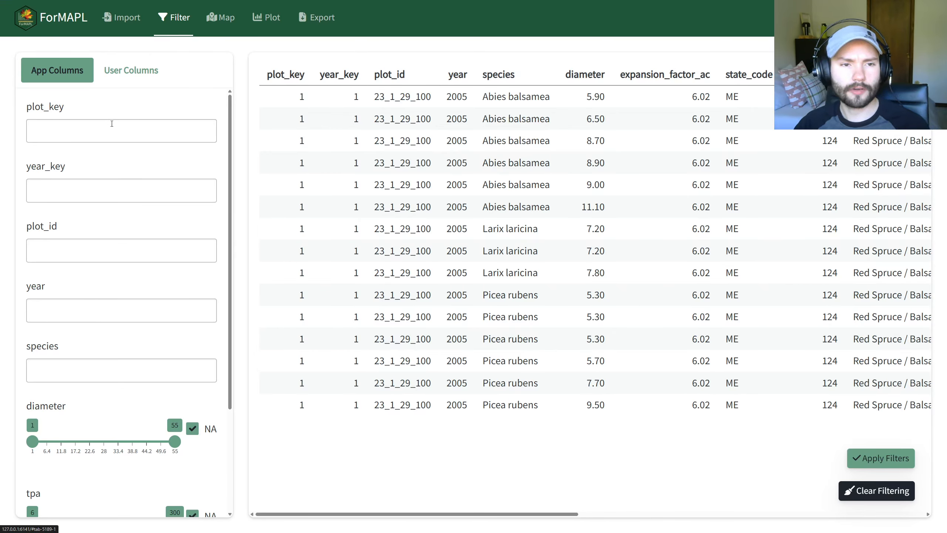
# Step: Restrict the year filter to 2015 among the app columns
pyautogui.click(122, 132)
pyautogui.click(69, 107)
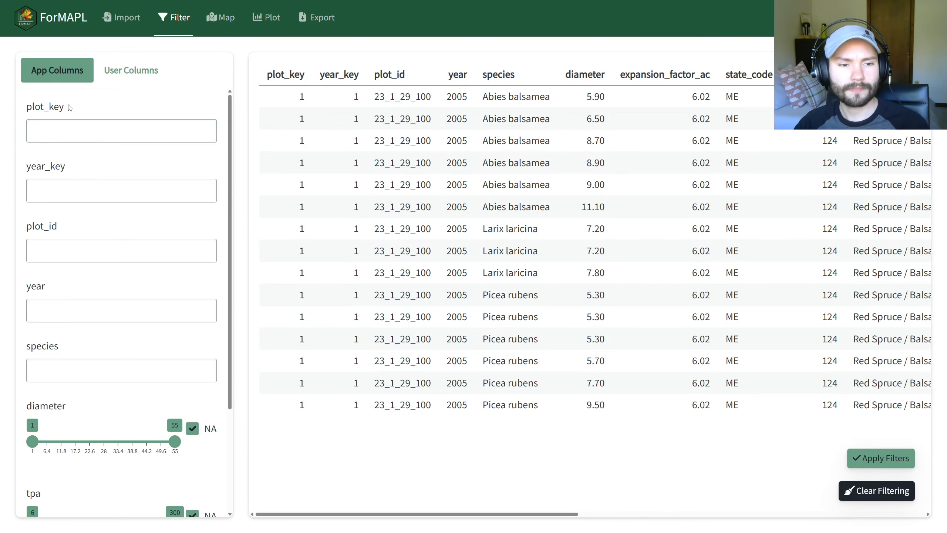
pyautogui.click(90, 311)
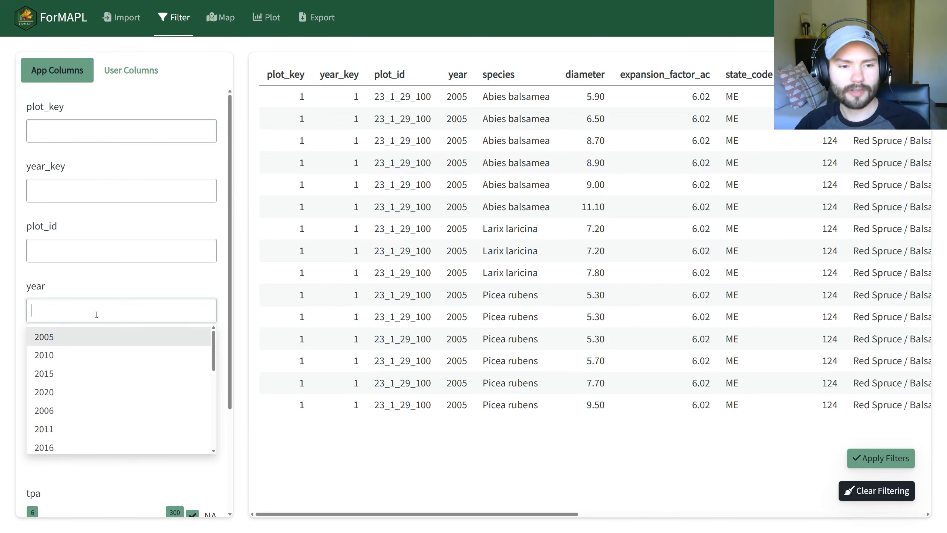
pyautogui.click(76, 373)
pyautogui.click(56, 281)
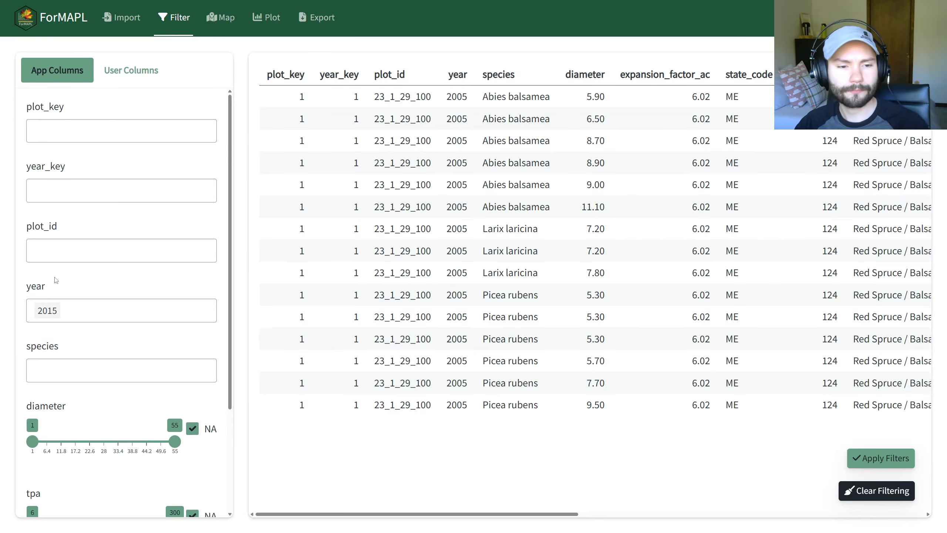
# Step: Narrow the diameter filter to a range from 10 to 30
pyautogui.scroll(-2, 43, 390)
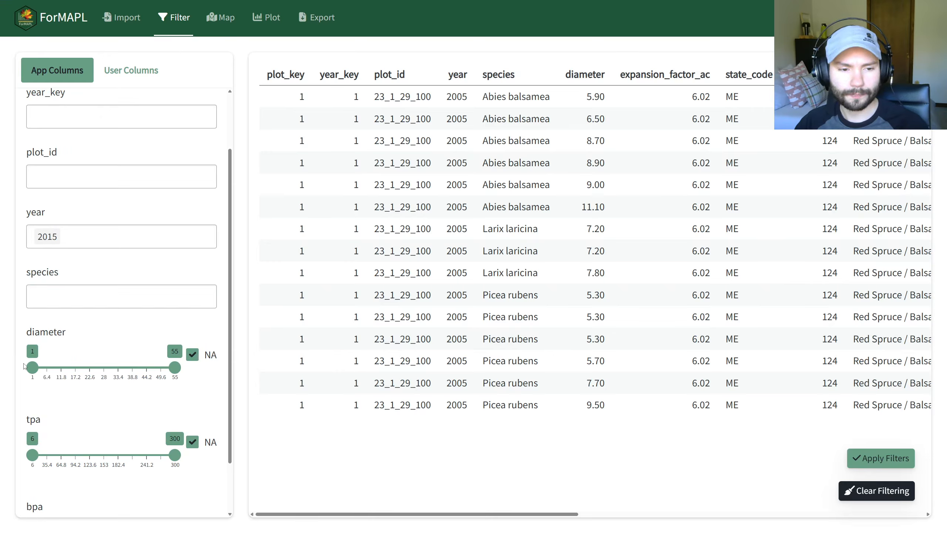
pyautogui.moveTo(31, 368); pyautogui.dragTo(56, 369)
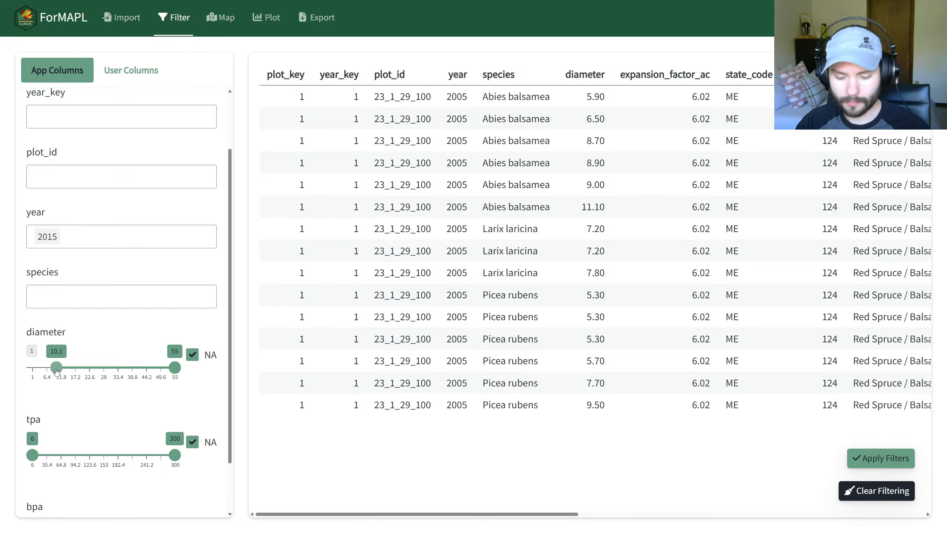
pyautogui.moveTo(175, 368); pyautogui.dragTo(115, 373)
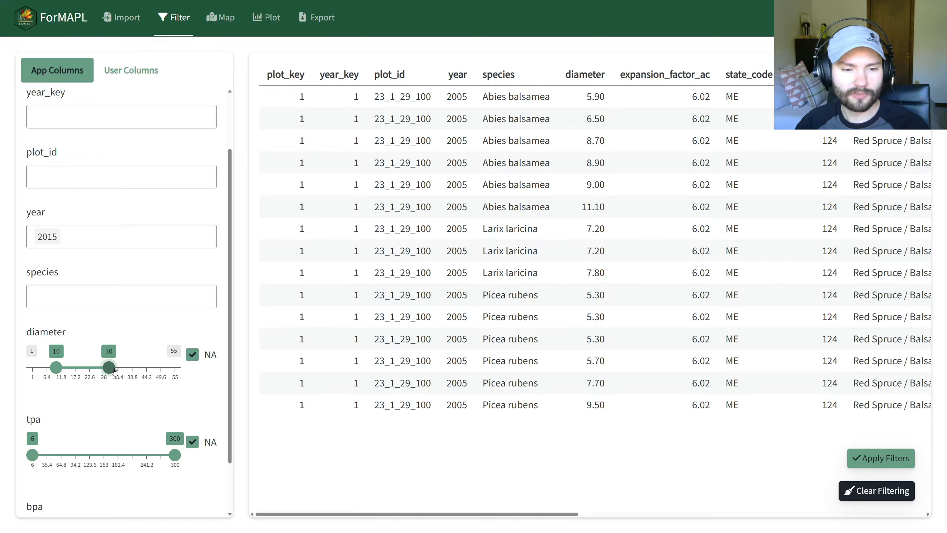
pyautogui.scroll(2, 148, 401)
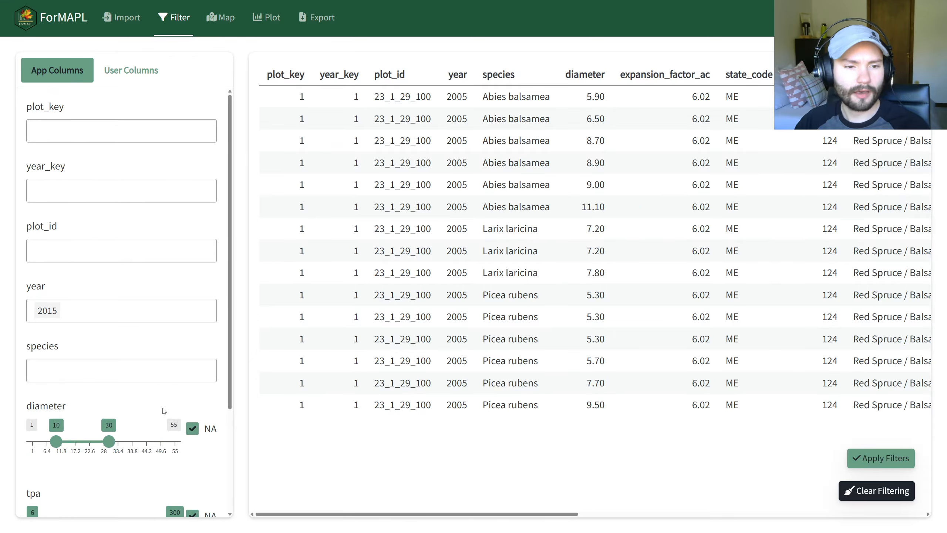
# Step: Restrict the state_code filter to MI among the user columns
pyautogui.click(145, 79)
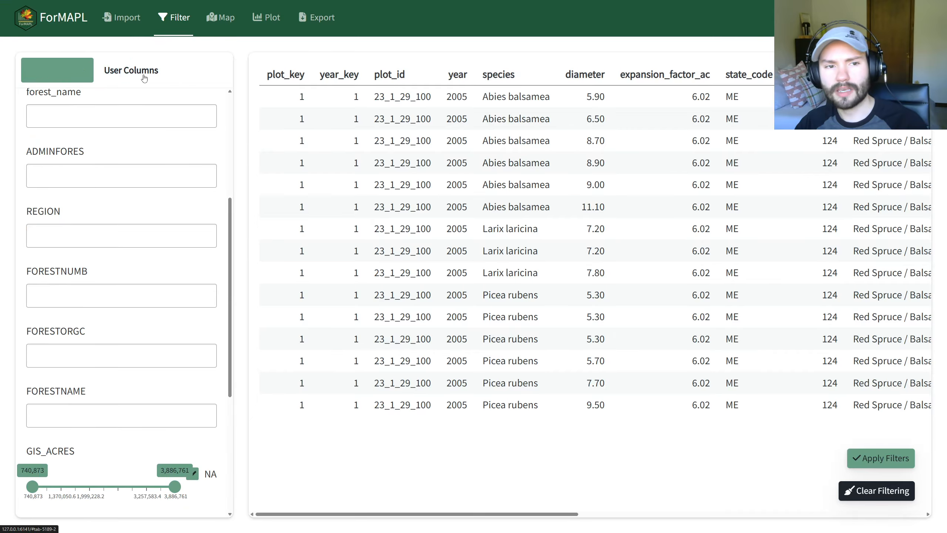
pyautogui.scroll(5, 110, 290)
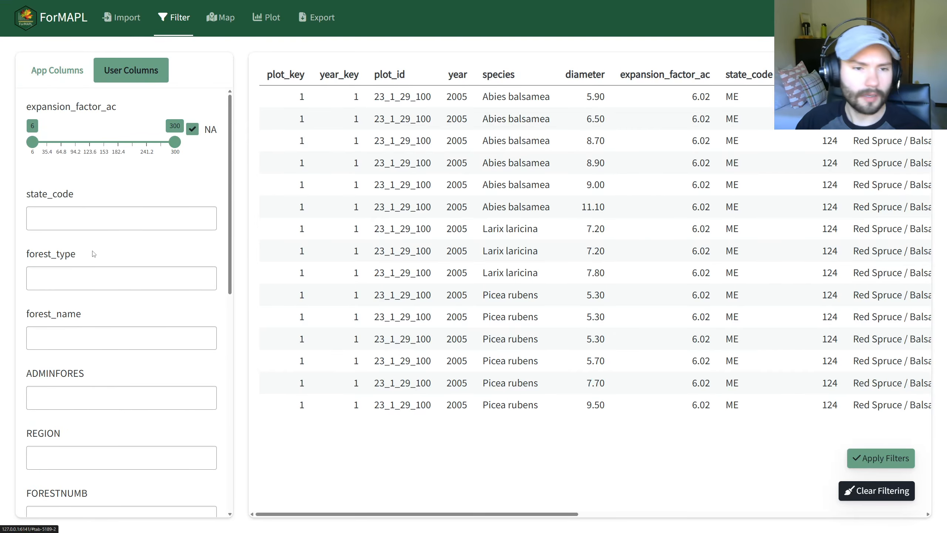
pyautogui.click(91, 218)
pyautogui.press('Down')
pyautogui.press('Down')
pyautogui.press('Return')
pyautogui.click(112, 192)
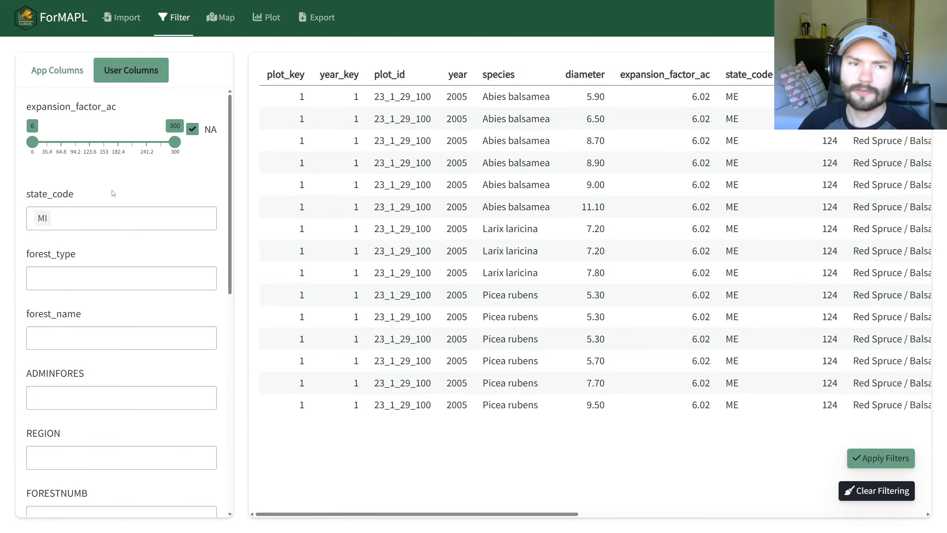
# Step: Recheck the app column filters, and apply the combined year, diameter and state filters to the table
pyautogui.click(37, 73)
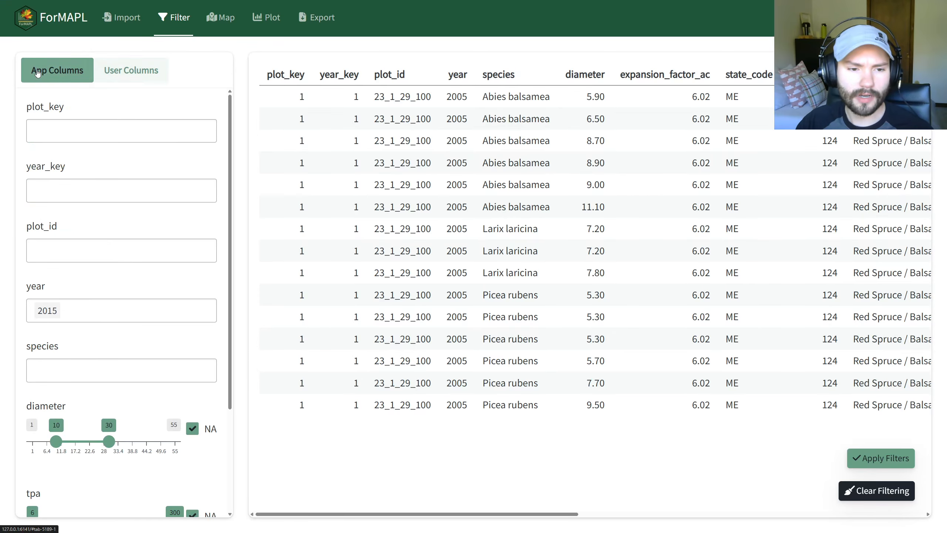
pyautogui.scroll(-2, 58, 299)
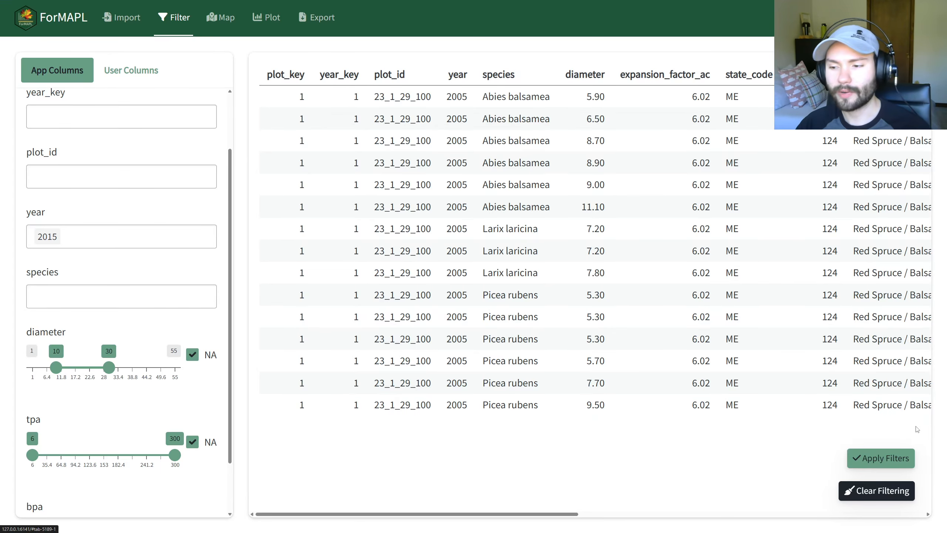
pyautogui.click(881, 456)
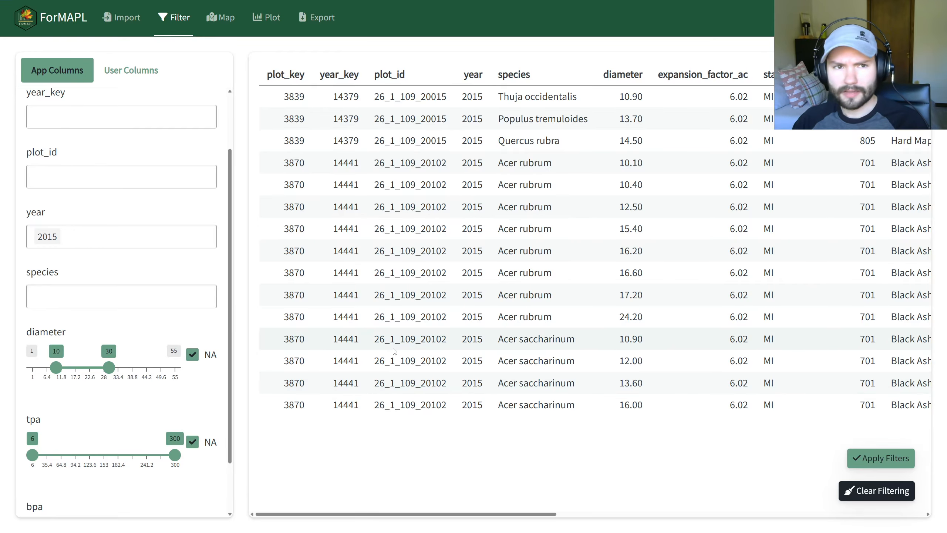
pyautogui.scroll(1, 198, 313)
pyautogui.scroll(2, 197, 312)
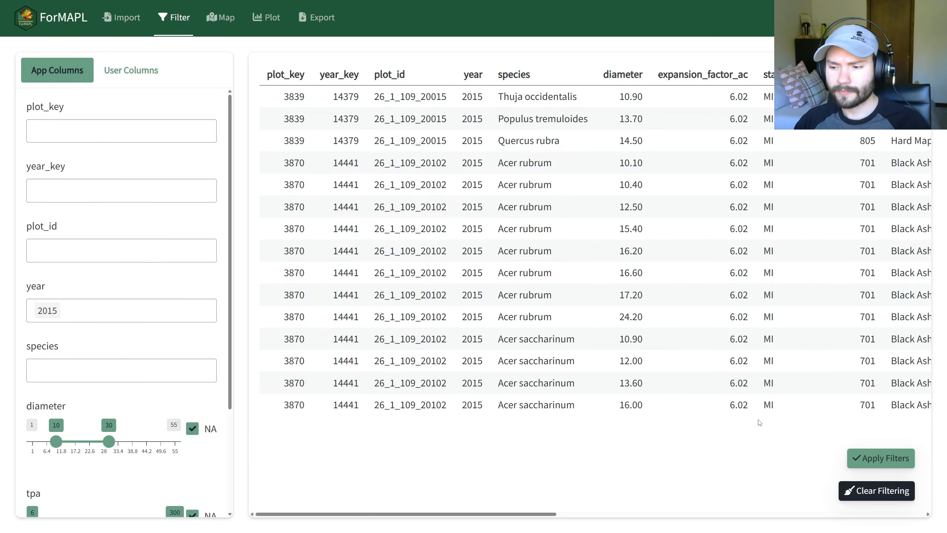
# Step: Clear all filtering, and apply a filter that excludes NA values from the diameter column
pyautogui.click(894, 491)
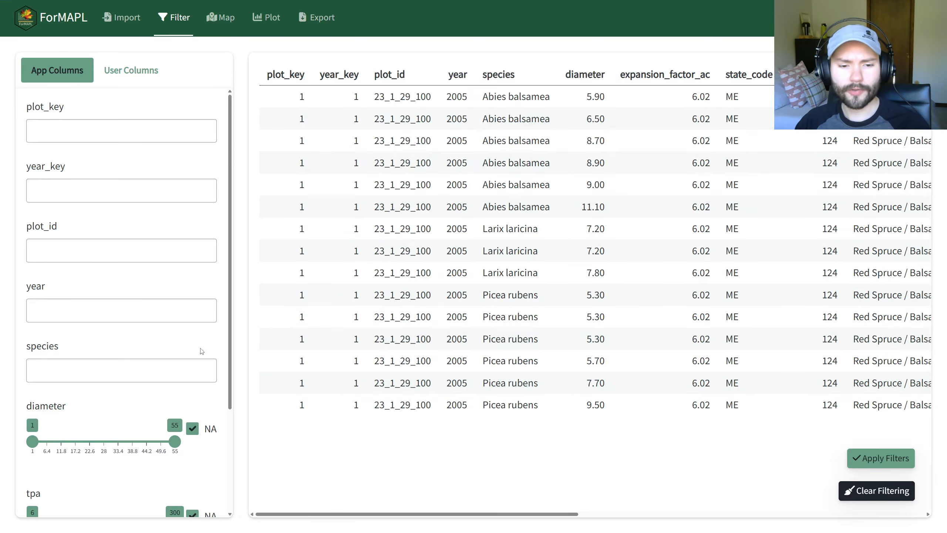
pyautogui.scroll(-2, 202, 351)
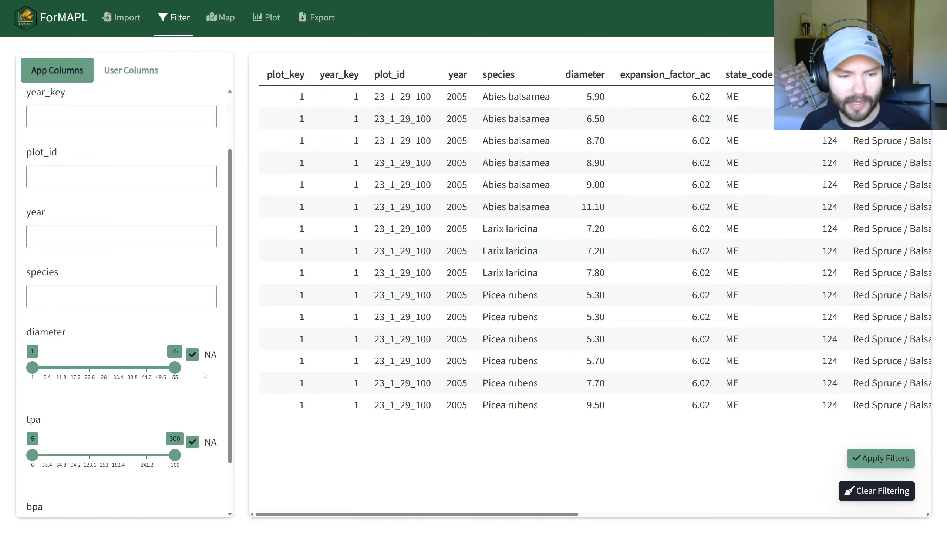
pyautogui.click(193, 353)
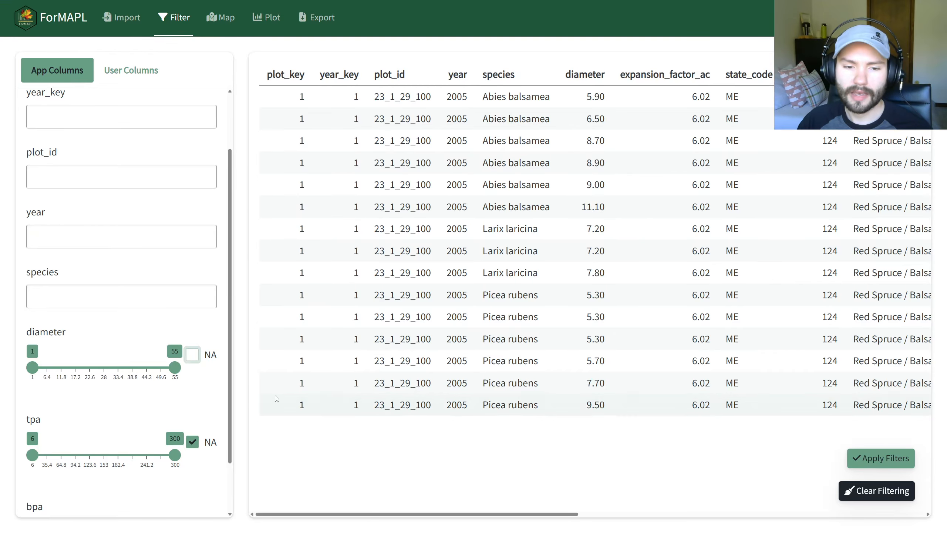
pyautogui.click(857, 458)
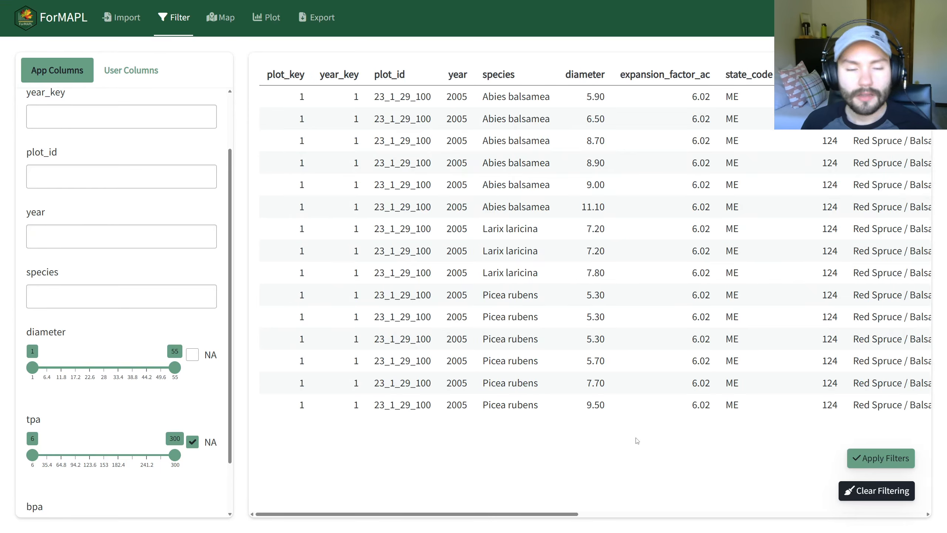
# Step: Include NA values in the diameter filter again, and clear all filtering
pyautogui.click(193, 355)
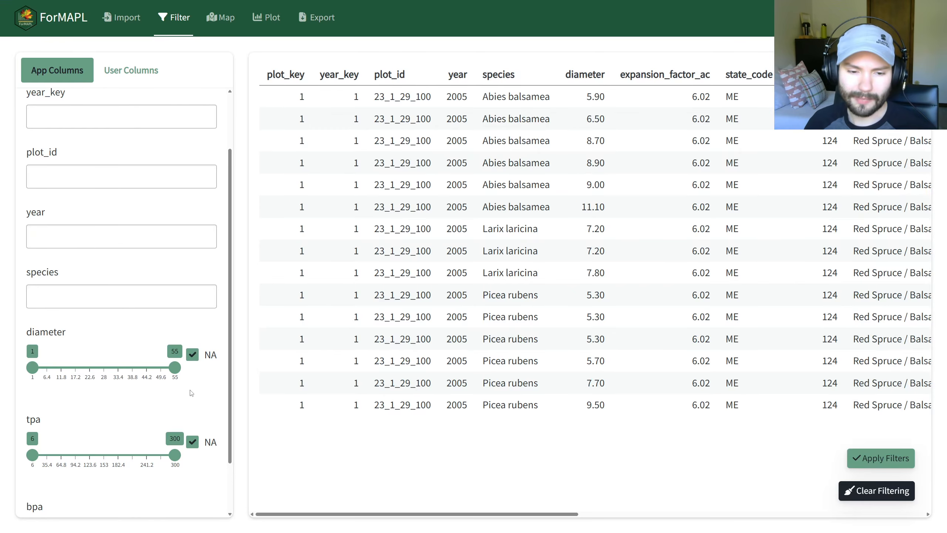
pyautogui.scroll(-1, 142, 320)
pyautogui.scroll(3, 160, 367)
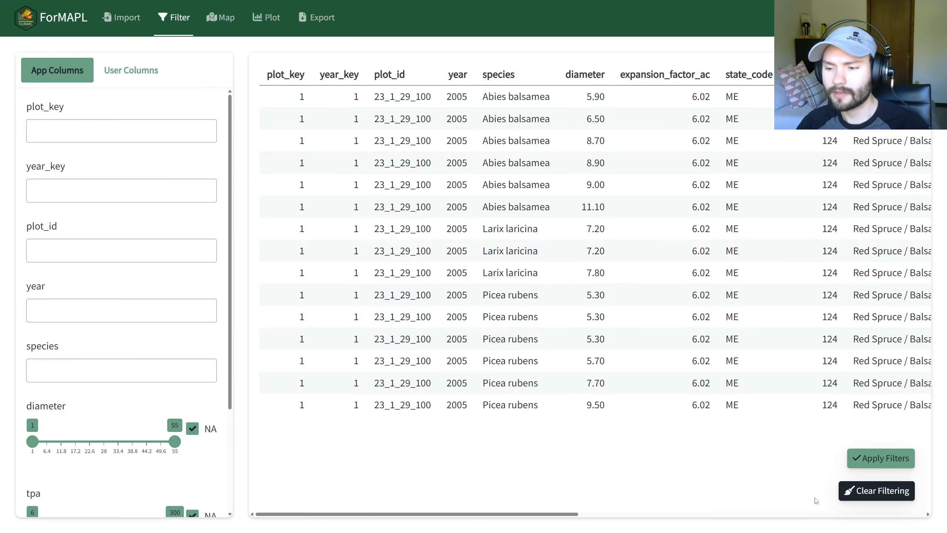
pyautogui.click(860, 499)
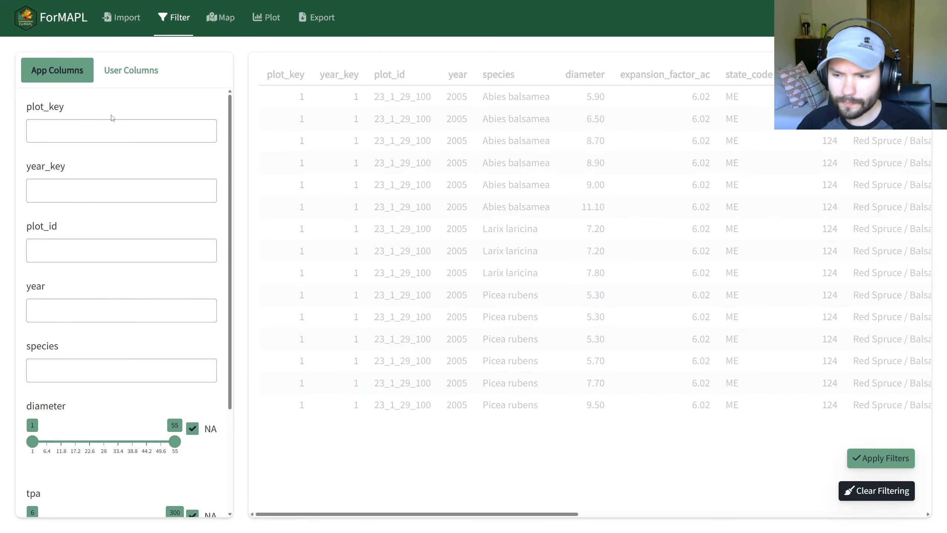
# Step: Apply an in_geometry filter of 1 from the user columns, and check the filtered table across all its columns
pyautogui.click(128, 76)
pyautogui.scroll(-10, 167, 170)
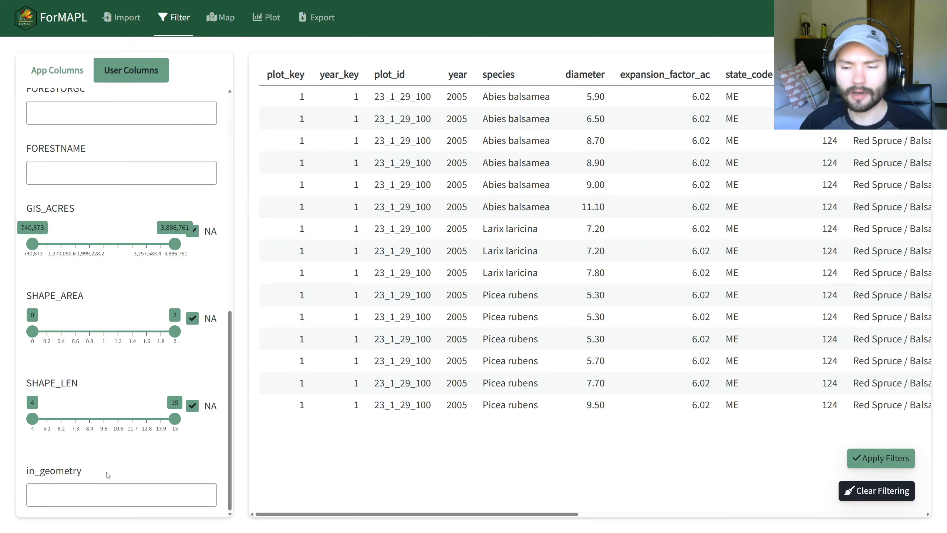
pyautogui.click(106, 494)
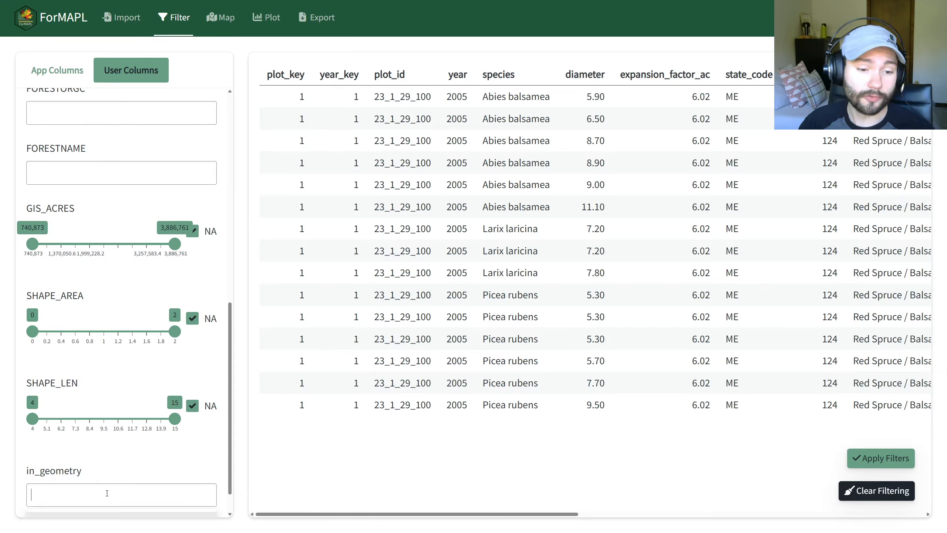
pyautogui.scroll(-1, 104, 466)
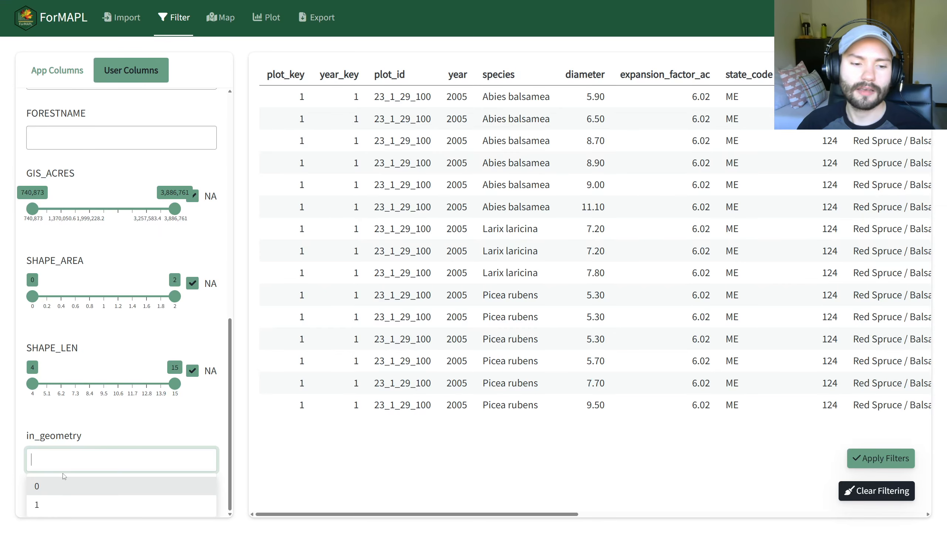
pyautogui.click(48, 504)
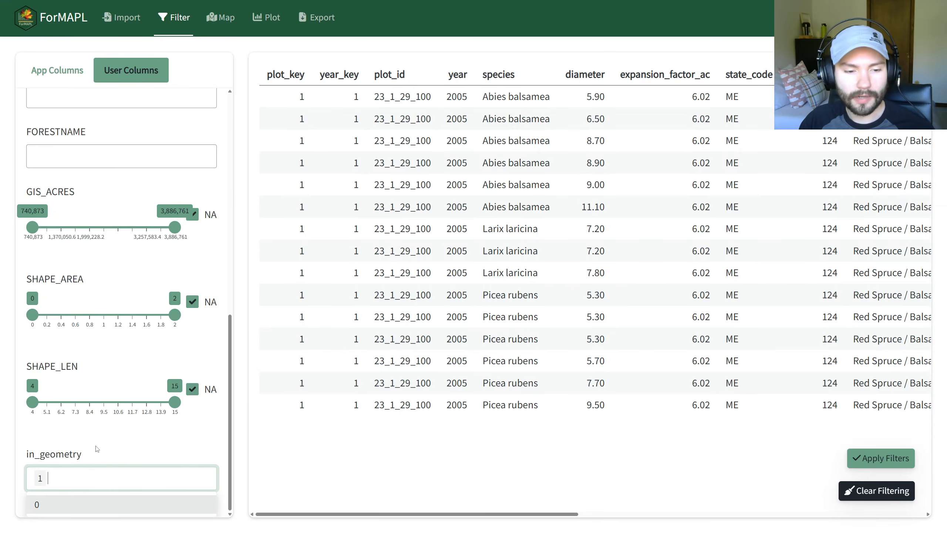
pyautogui.click(893, 462)
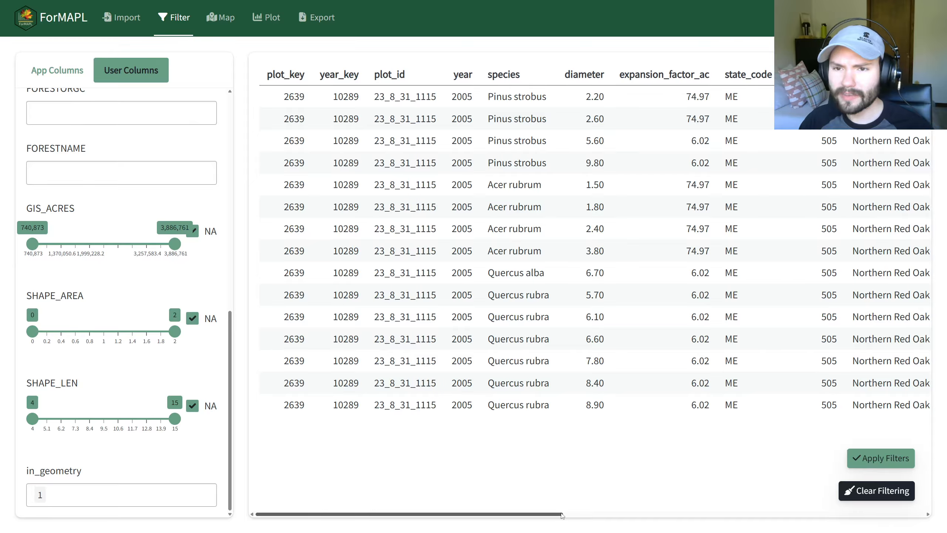
pyautogui.moveTo(562, 516); pyautogui.dragTo(935, 495)
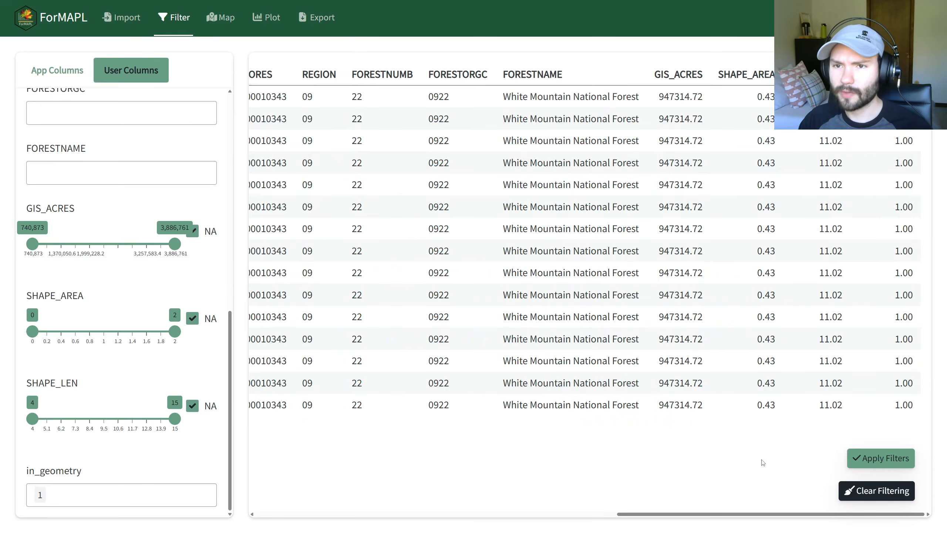
pyautogui.moveTo(729, 511); pyautogui.dragTo(355, 483)
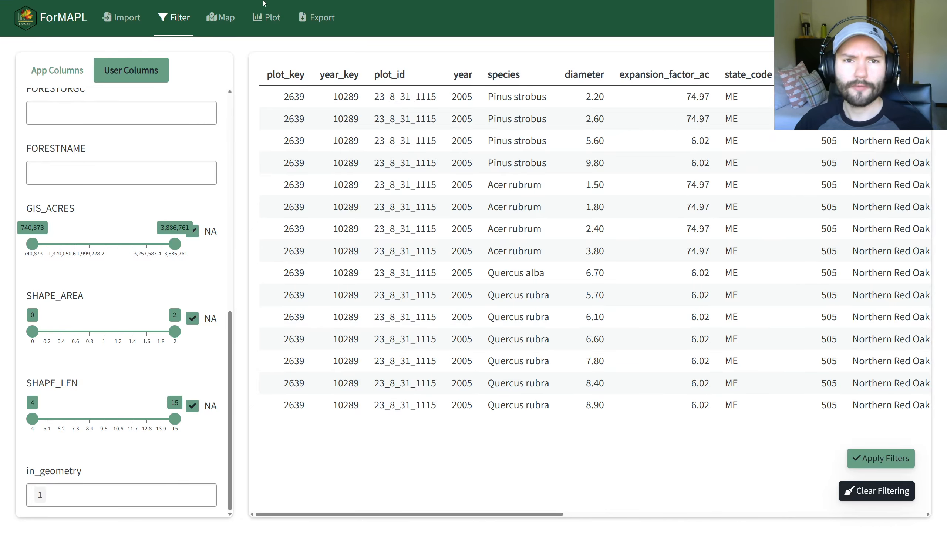
# Step: Examine on the map how the plots filtered by in_geometry line up with the imported forest boundaries
pyautogui.click(221, 17)
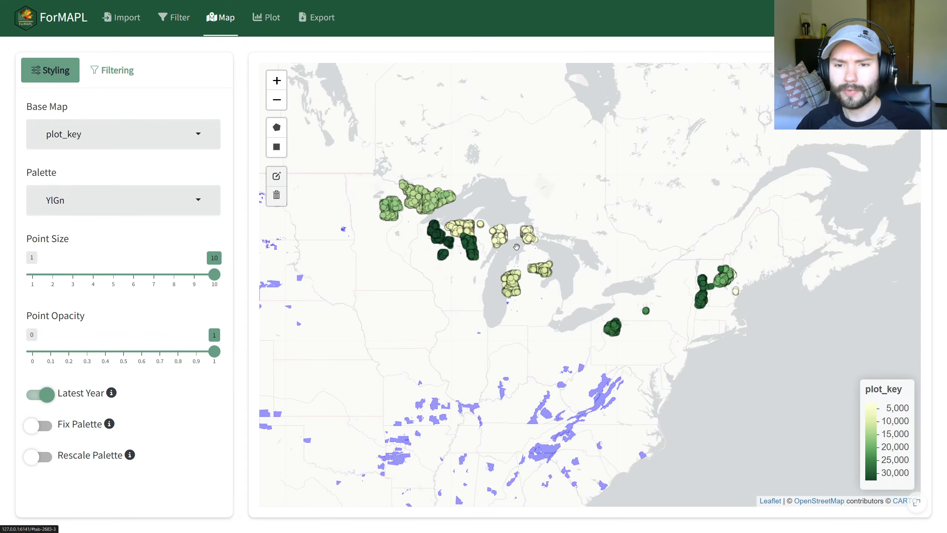
pyautogui.scroll(5, 526, 294)
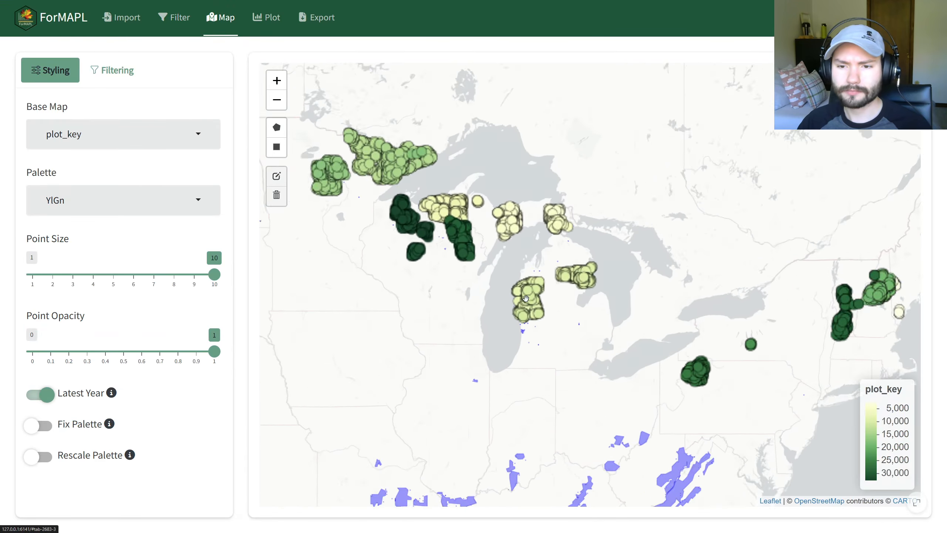
pyautogui.moveTo(535, 297); pyautogui.dragTo(581, 326)
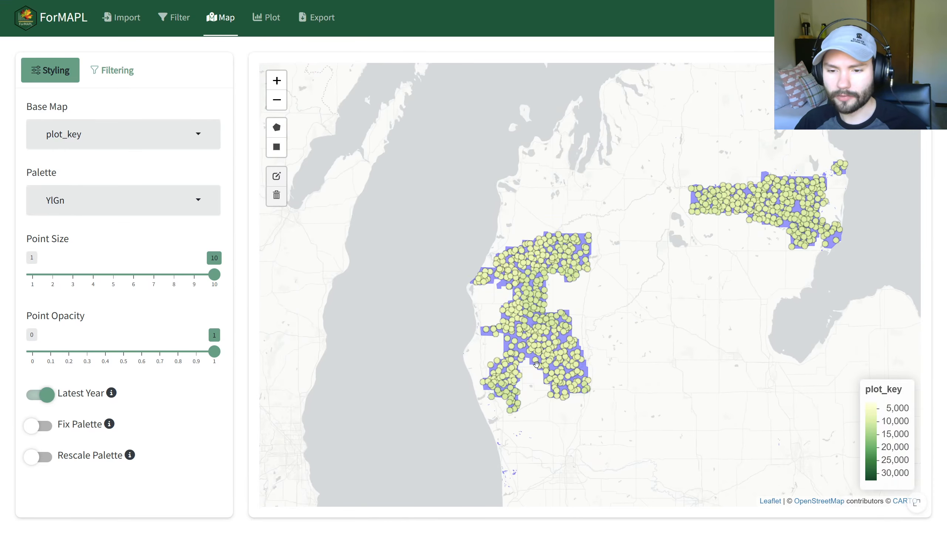
pyautogui.scroll(1, 536, 369)
pyautogui.scroll(1, 472, 408)
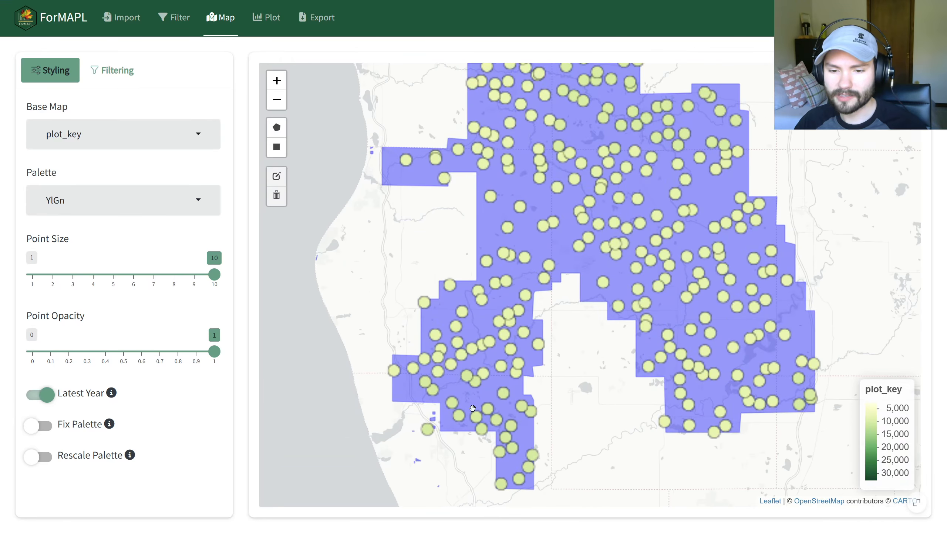
pyautogui.moveTo(552, 262); pyautogui.dragTo(520, 381)
pyautogui.scroll(-3, 520, 380)
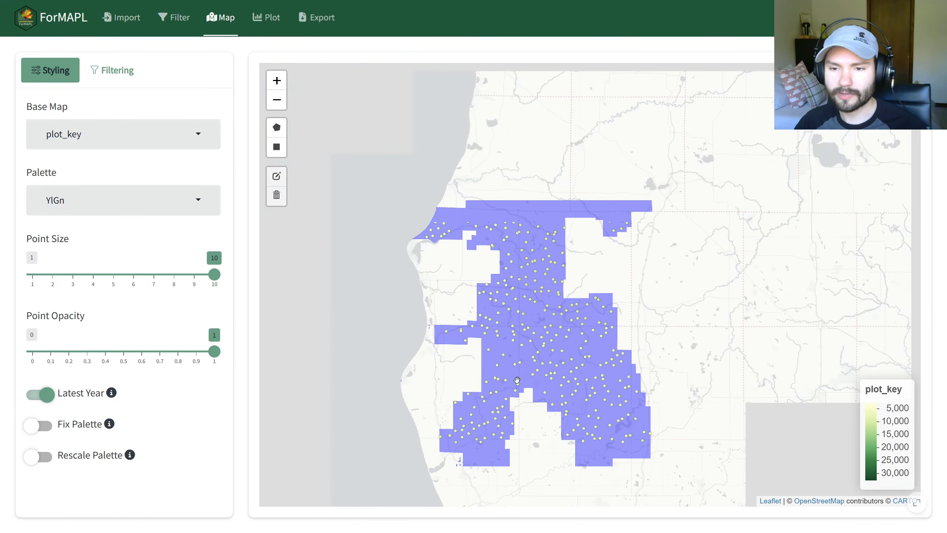
pyautogui.scroll(-2, 517, 380)
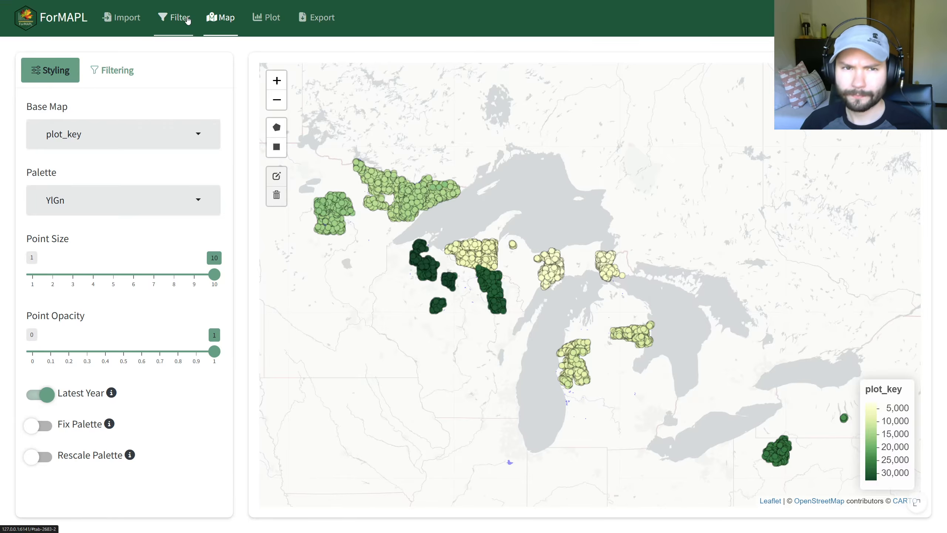
# Step: Clear all table filtering, and check the full set of plots on the map
pyautogui.click(188, 20)
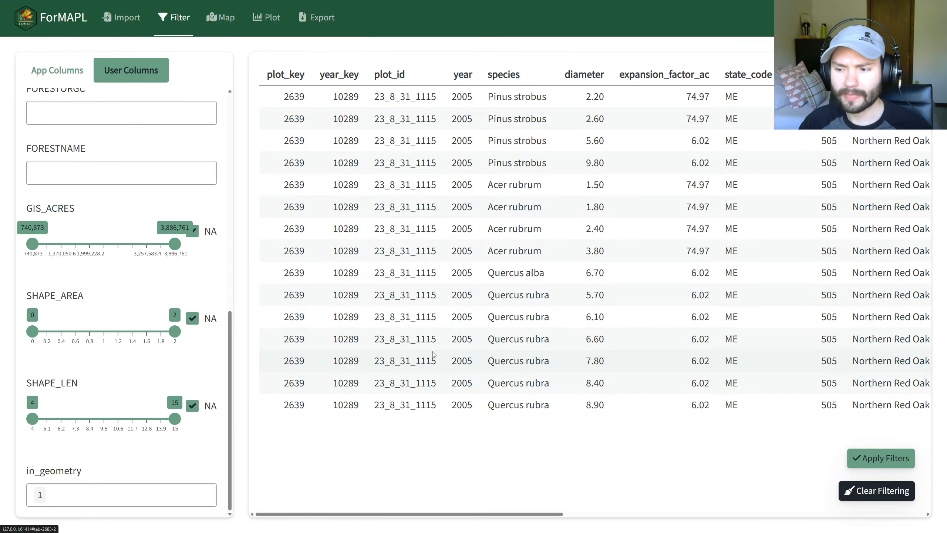
pyautogui.click(846, 482)
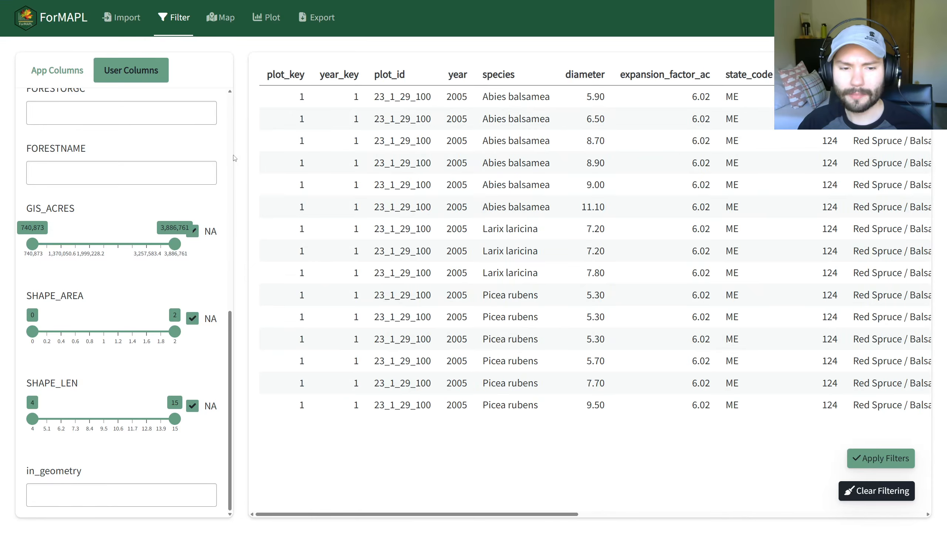
pyautogui.click(231, 33)
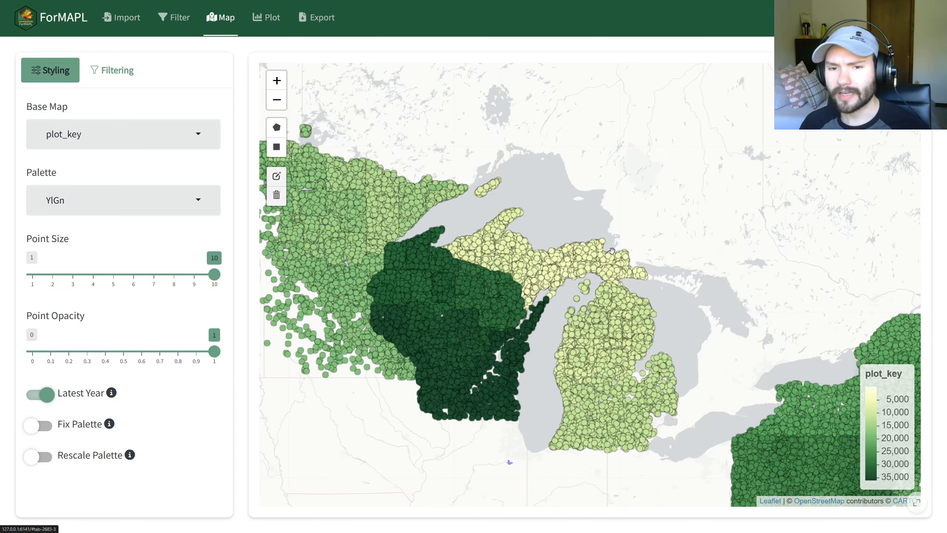
pyautogui.scroll(-1, 703, 305)
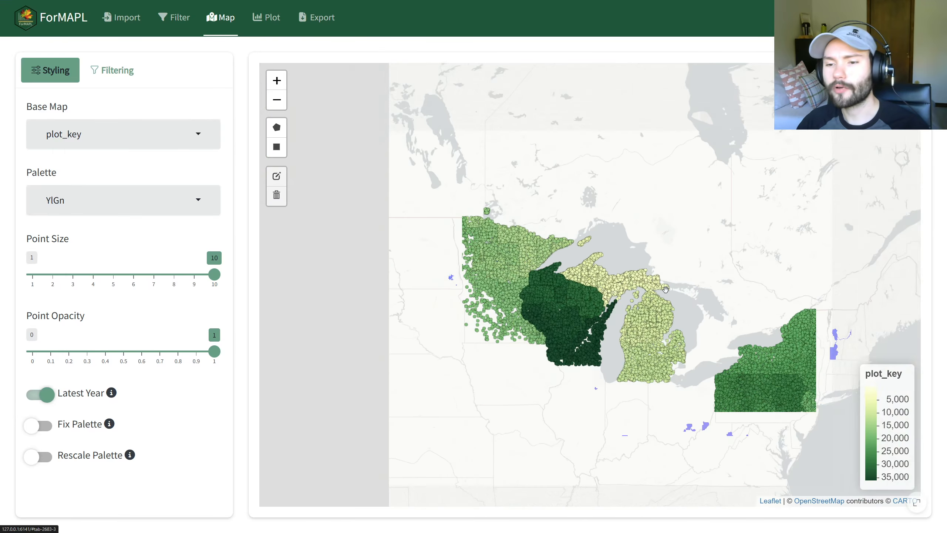
pyautogui.moveTo(640, 254); pyautogui.dragTo(566, 238)
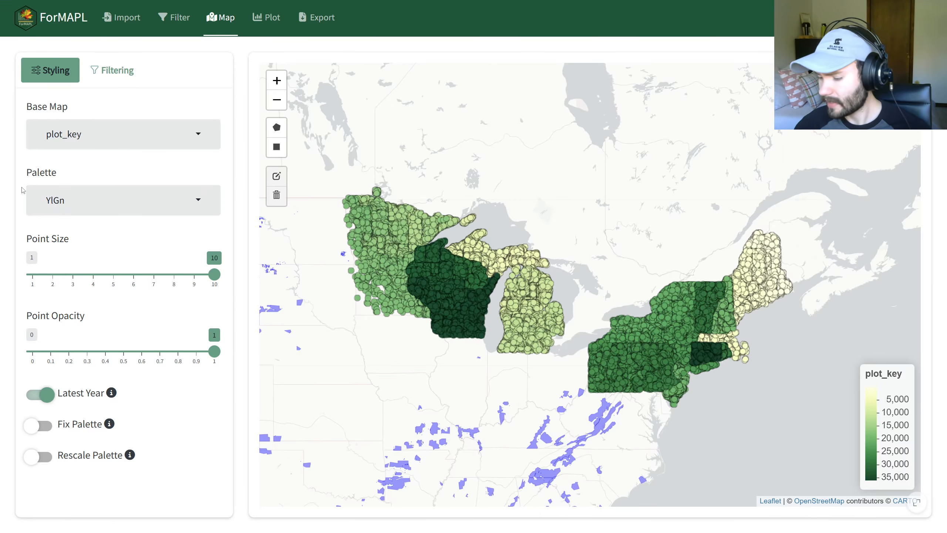
pyautogui.moveTo(95, 2)
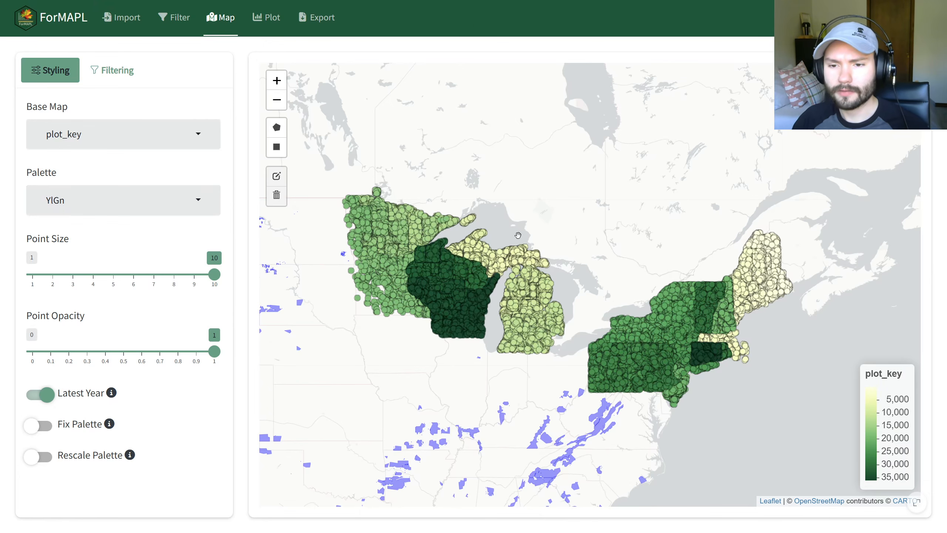
pyautogui.moveTo(521, 227)
pyautogui.mouseDown()
pyautogui.moveTo(489, 216)
pyautogui.moveTo(508, 218)
pyautogui.mouseUp()
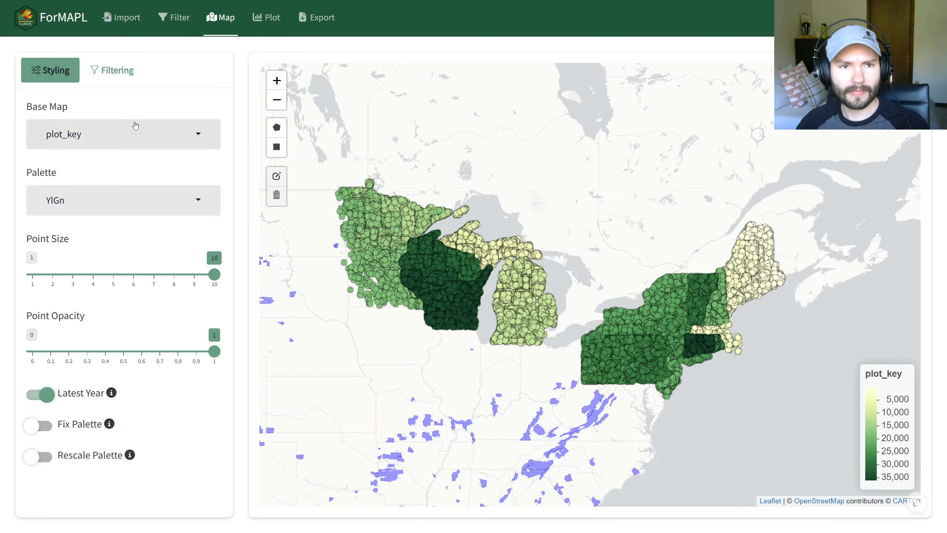
# Step: Filter the mapped plots to state_code MI, and clear the map filtering
pyautogui.click(117, 71)
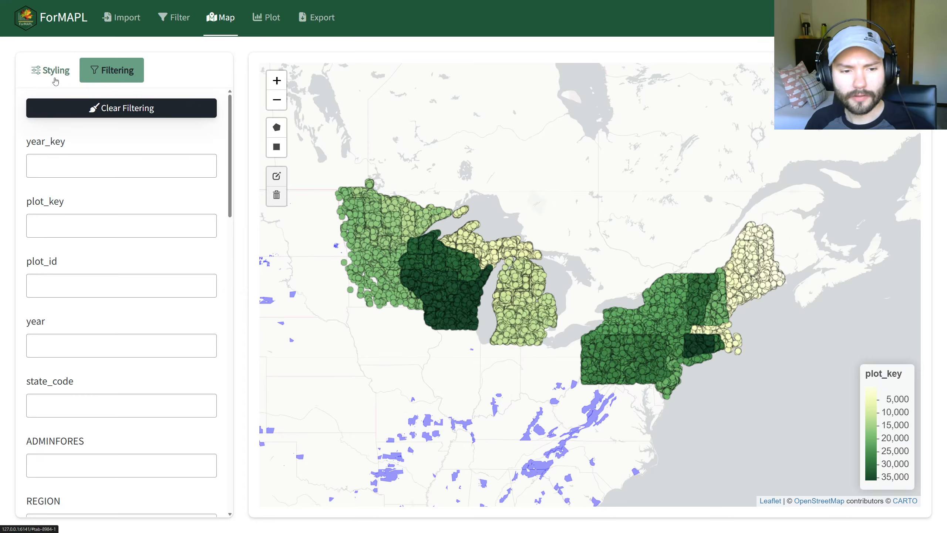
pyautogui.click(125, 403)
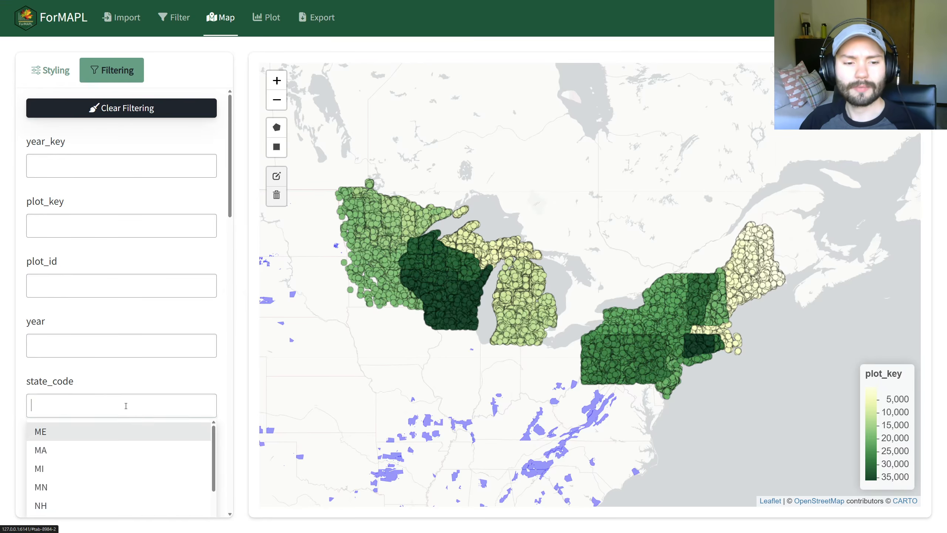
pyautogui.click(100, 468)
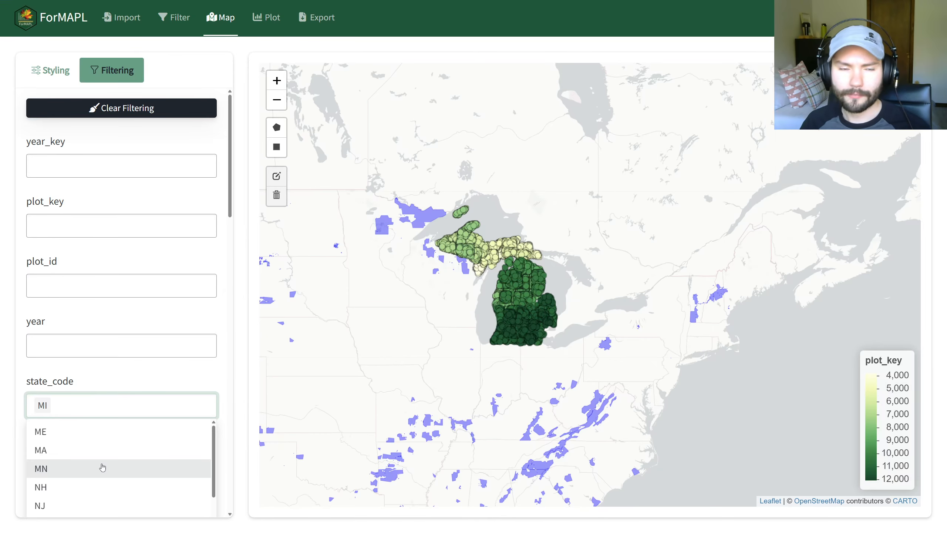
pyautogui.click(122, 106)
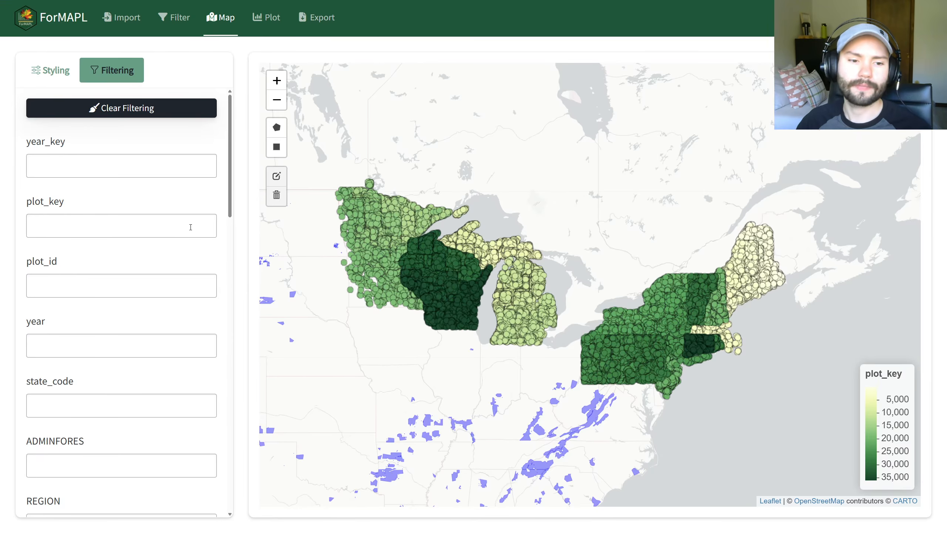
# Step: Look through the columns available for filtering the map, including the imported geometry attributes and the plot-level metrics
pyautogui.scroll(-10, 190, 224)
pyautogui.scroll(10, 128, 347)
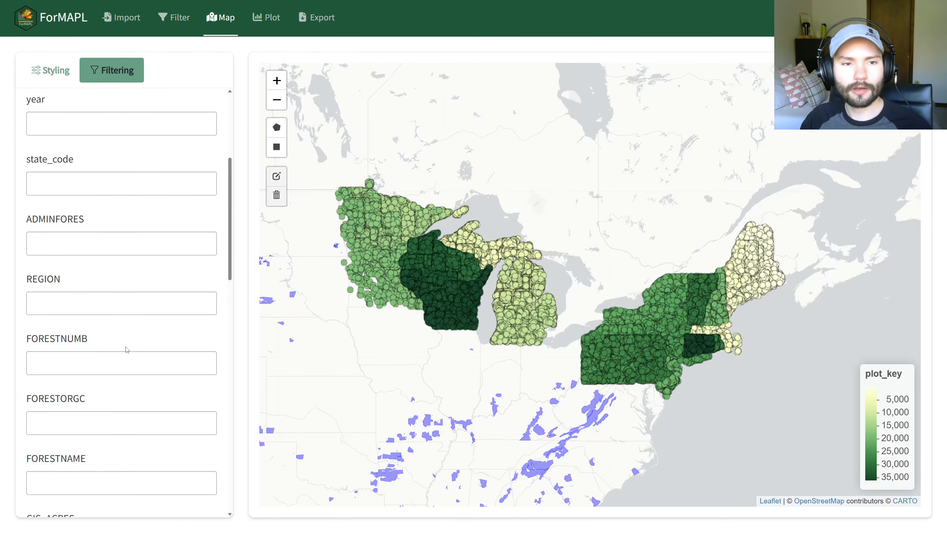
pyautogui.scroll(-2, 112, 212)
pyautogui.scroll(2, 113, 211)
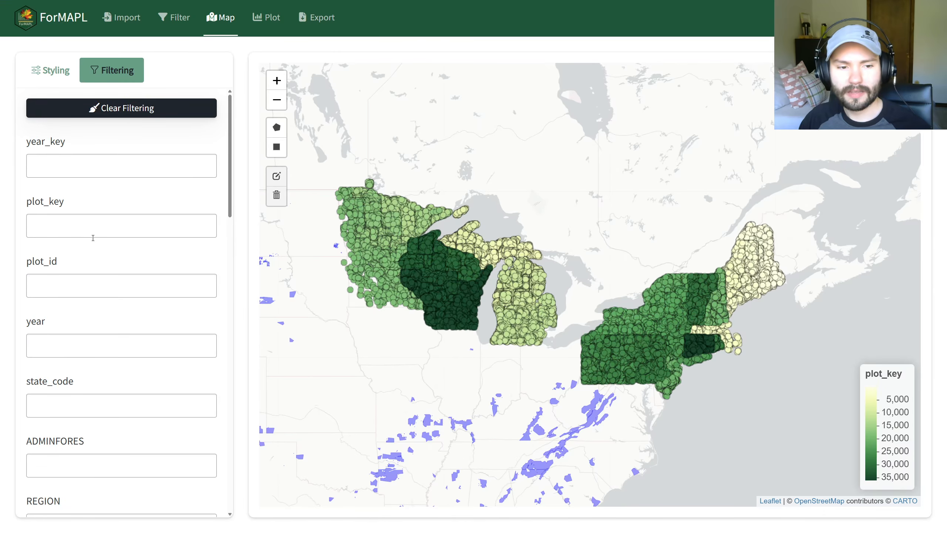
pyautogui.scroll(-5, 61, 324)
pyautogui.scroll(-8, 54, 331)
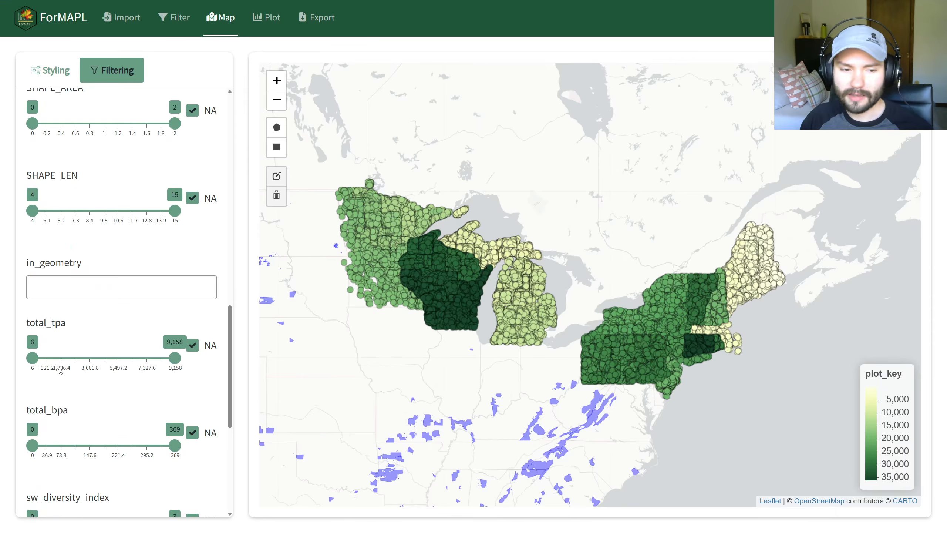
pyautogui.scroll(13, 65, 349)
pyautogui.scroll(-8, 66, 362)
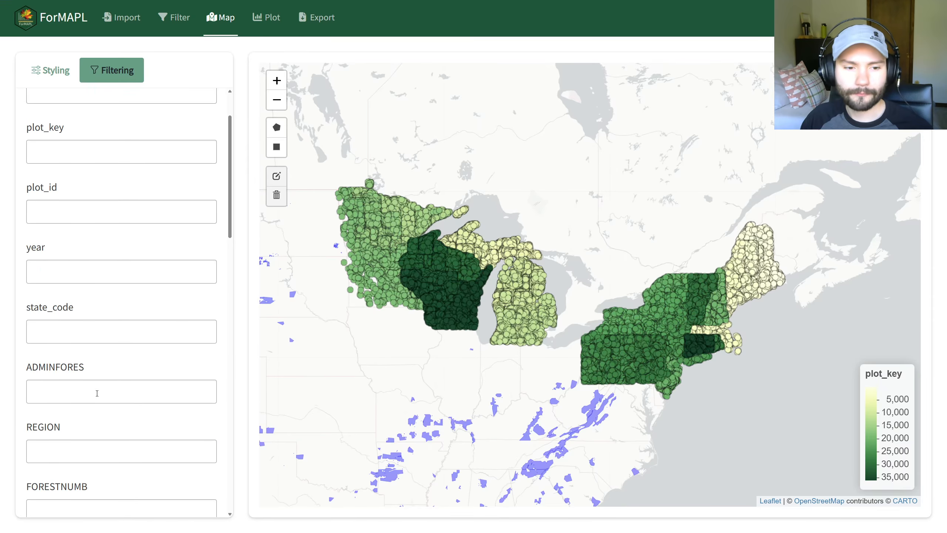
# Step: Filter the mapped plots by FORESTNAME to Hiawatha National Forest, and inspect them against the forest boundaries
pyautogui.click(106, 418)
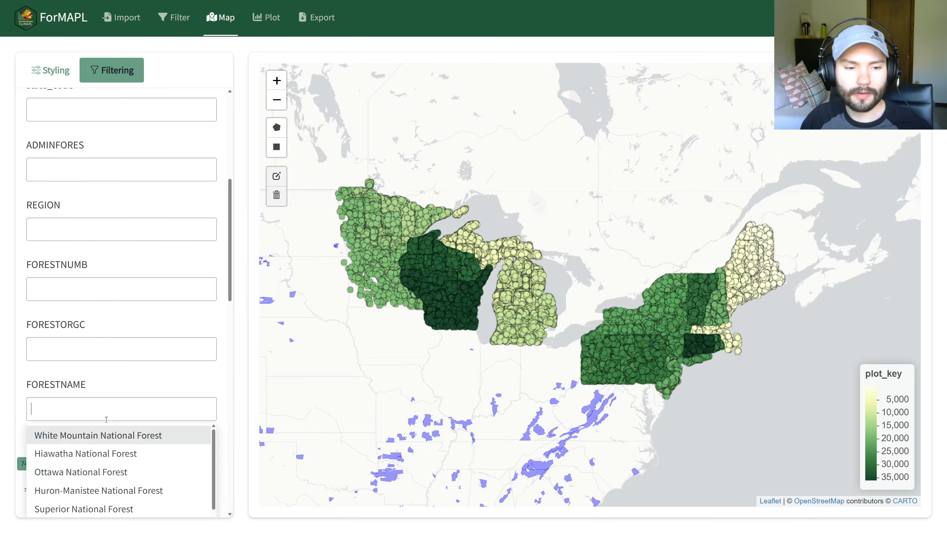
pyautogui.click(125, 453)
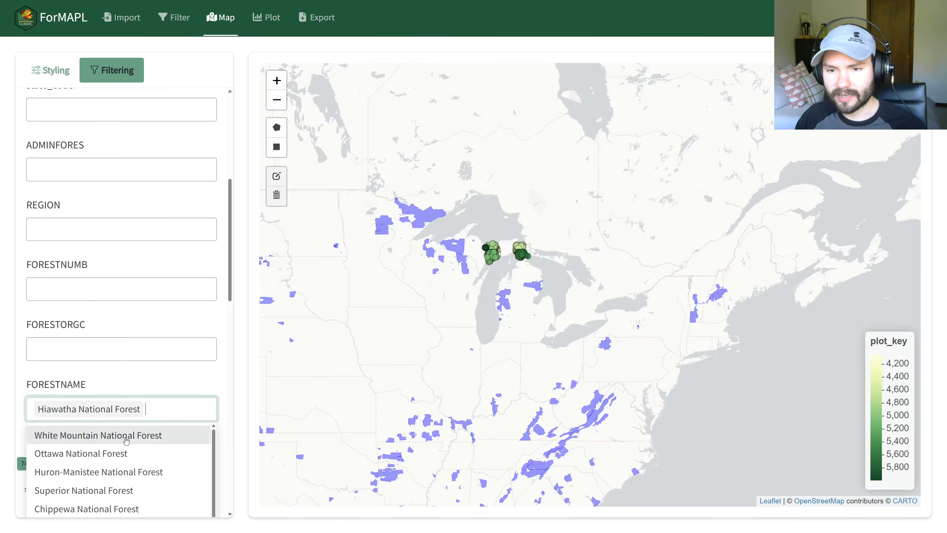
pyautogui.scroll(3, 499, 256)
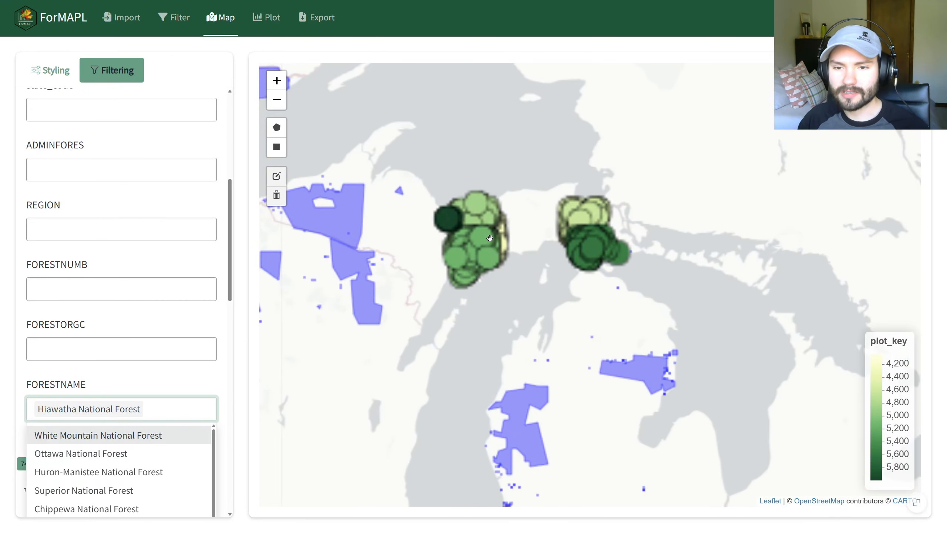
pyautogui.scroll(2, 498, 256)
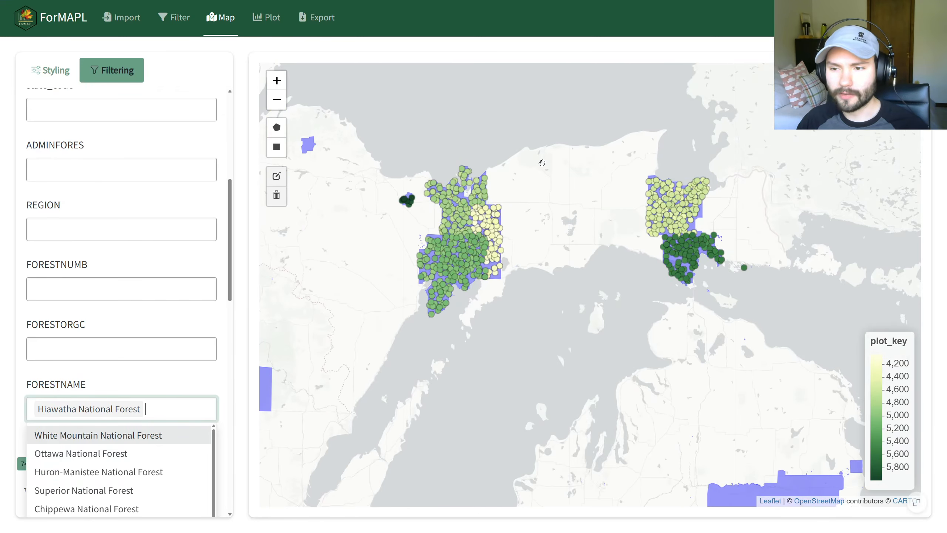
# Step: Remove Hiawatha National Forest from the map's FORESTNAME filter so that plots from all states are mapped
pyautogui.click(111, 414)
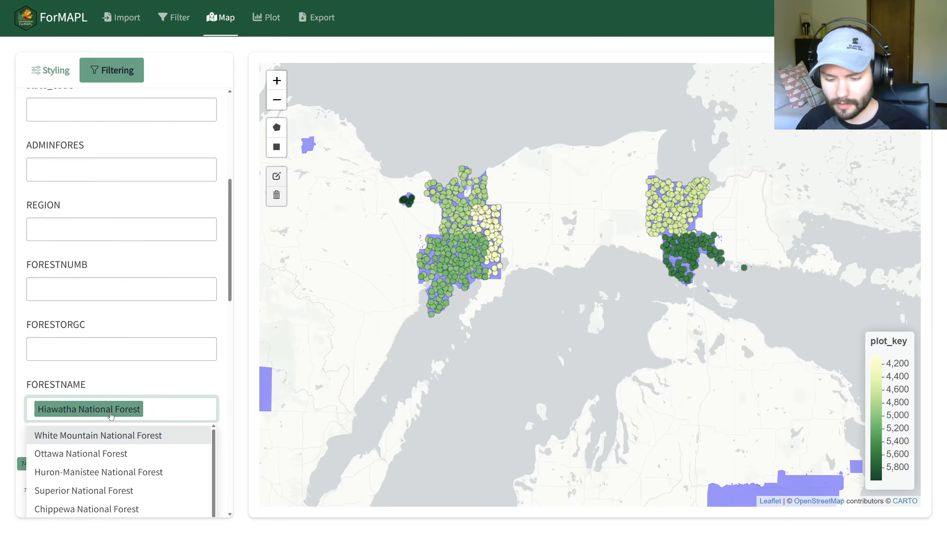
pyautogui.press('BackSpace')
pyautogui.click(257, 388)
pyautogui.scroll(-2, 451, 364)
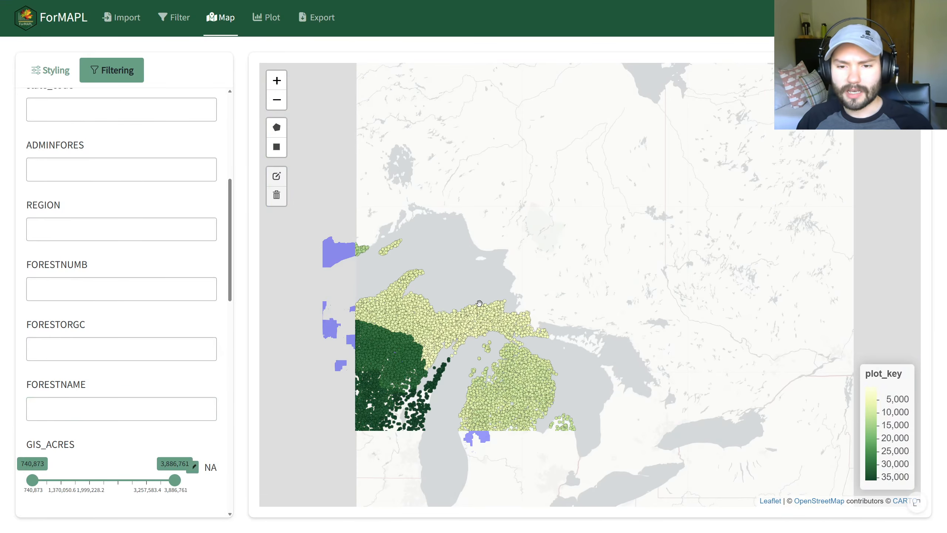
pyautogui.moveTo(458, 345); pyautogui.dragTo(535, 297)
pyautogui.scroll(-1, 535, 297)
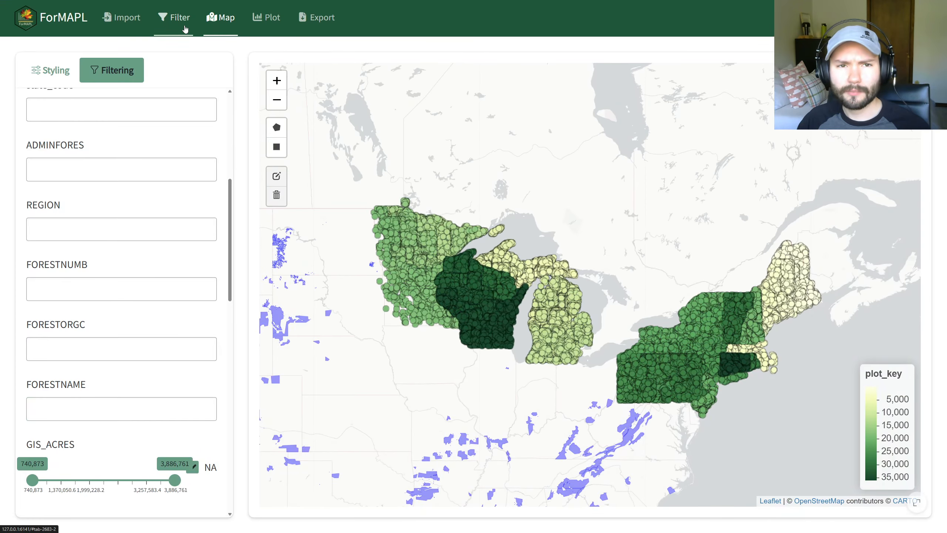
pyautogui.scroll(8, 192, 149)
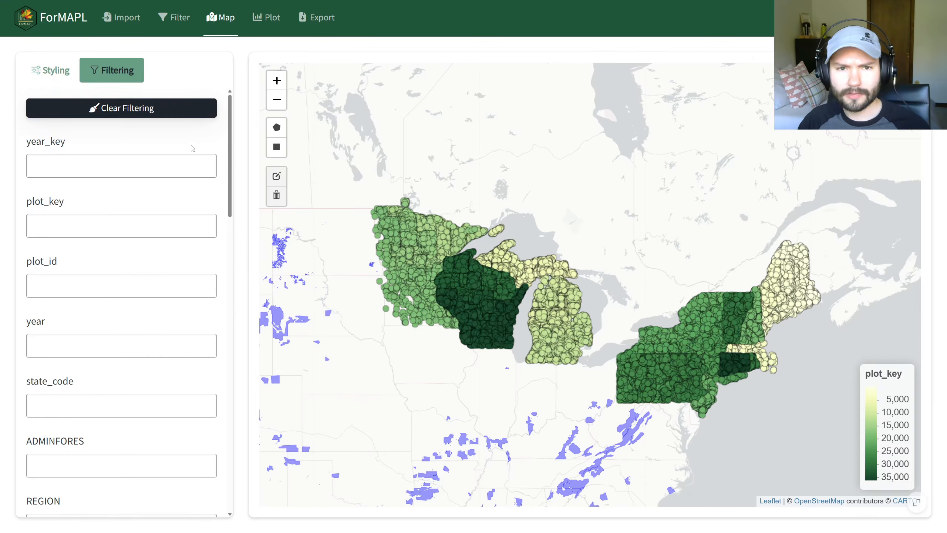
pyautogui.moveTo(532, 274); pyautogui.dragTo(509, 269)
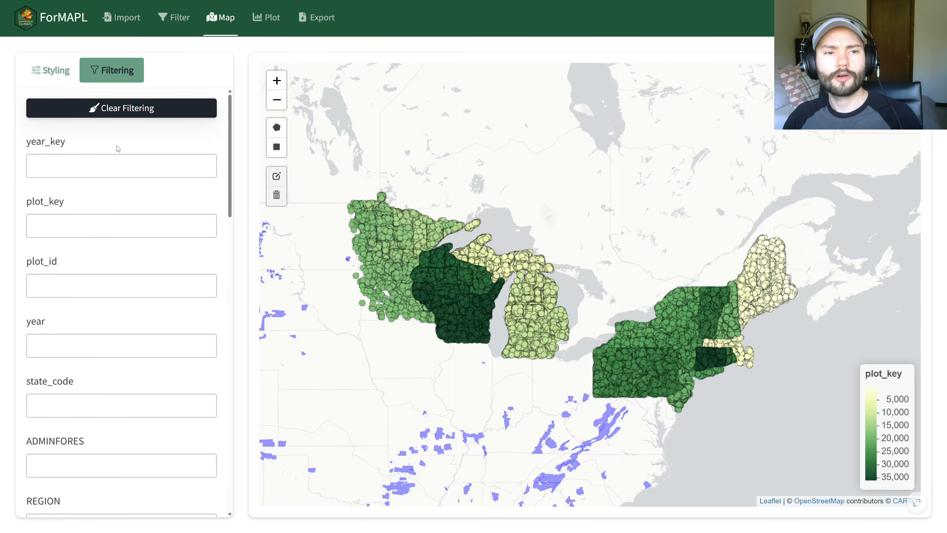
pyautogui.scroll(-5, 134, 218)
pyautogui.scroll(3, 158, 262)
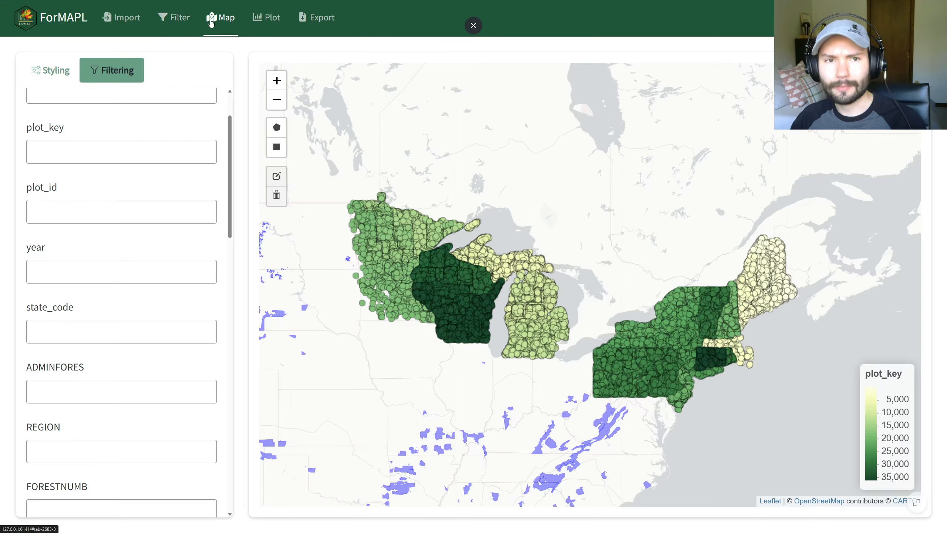
pyautogui.scroll(2, 190, 170)
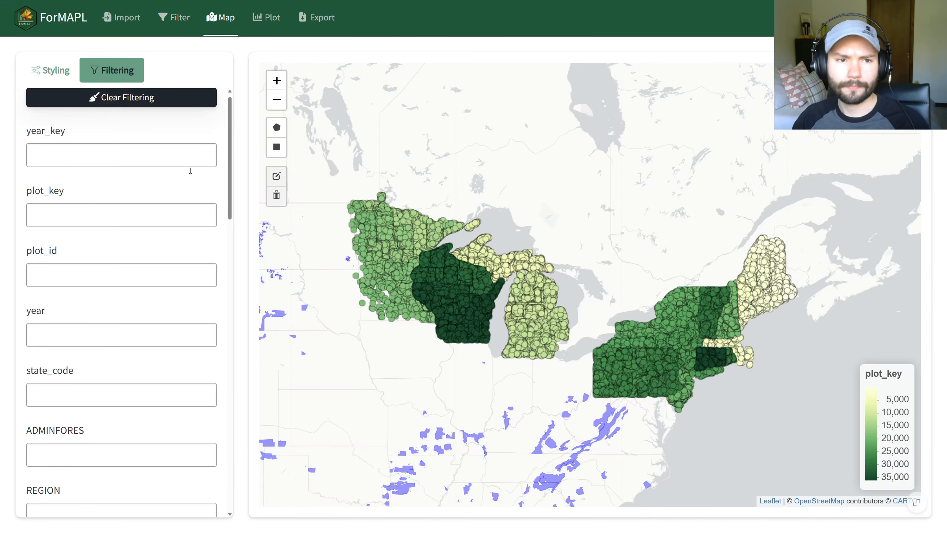
# Step: Return to the map's styling options, and try the map's zoom controls one level in and back out
pyautogui.click(51, 71)
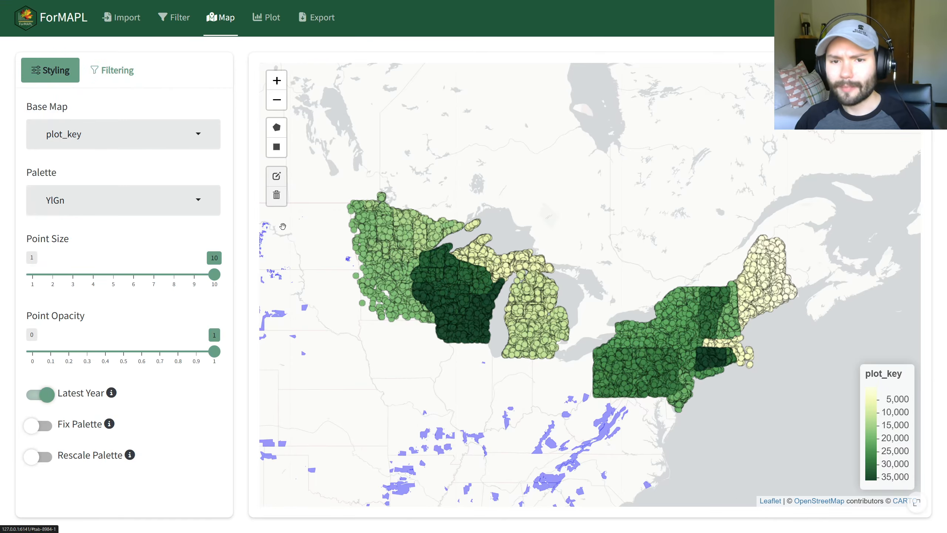
pyautogui.click(278, 84)
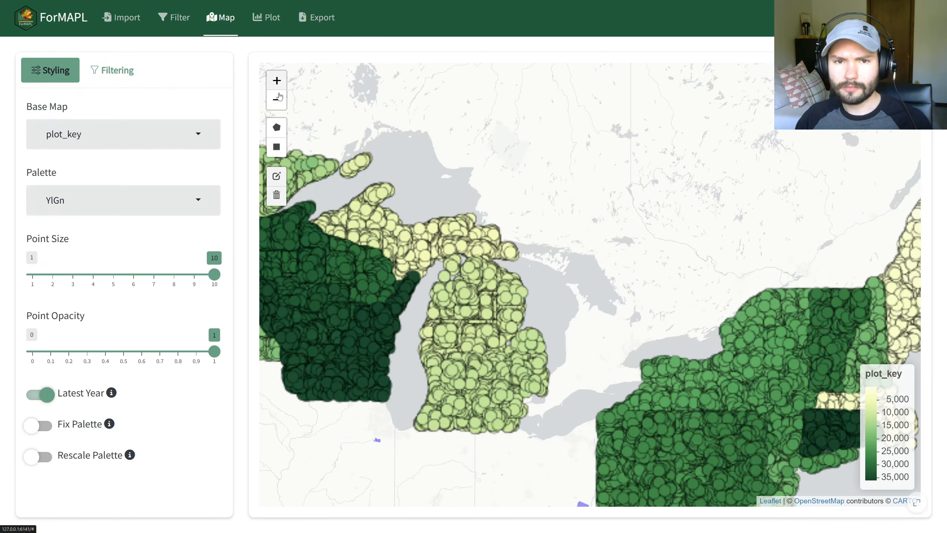
pyautogui.click(280, 101)
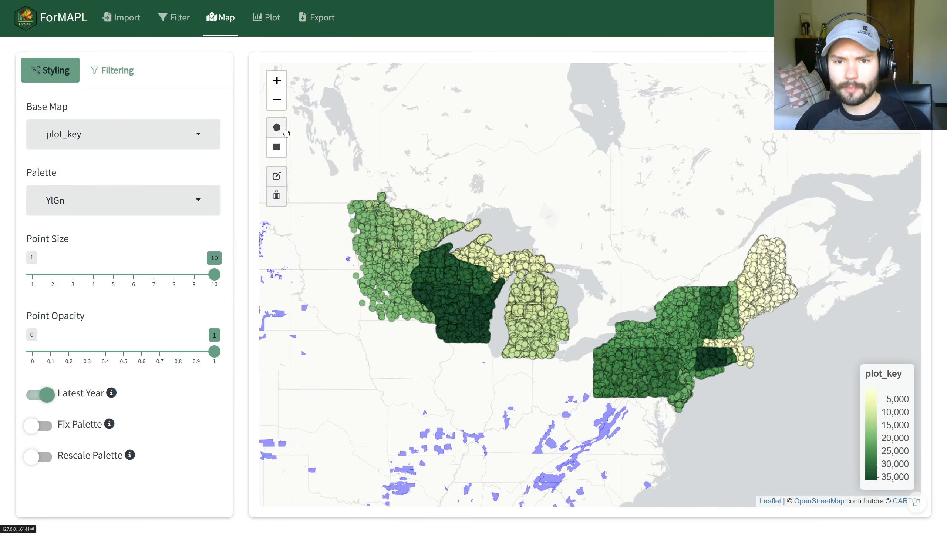
# Step: Draw a six-point polygon selection on the map in the plot-free area north of Lake Superior
pyautogui.click(275, 129)
pyautogui.click(417, 153)
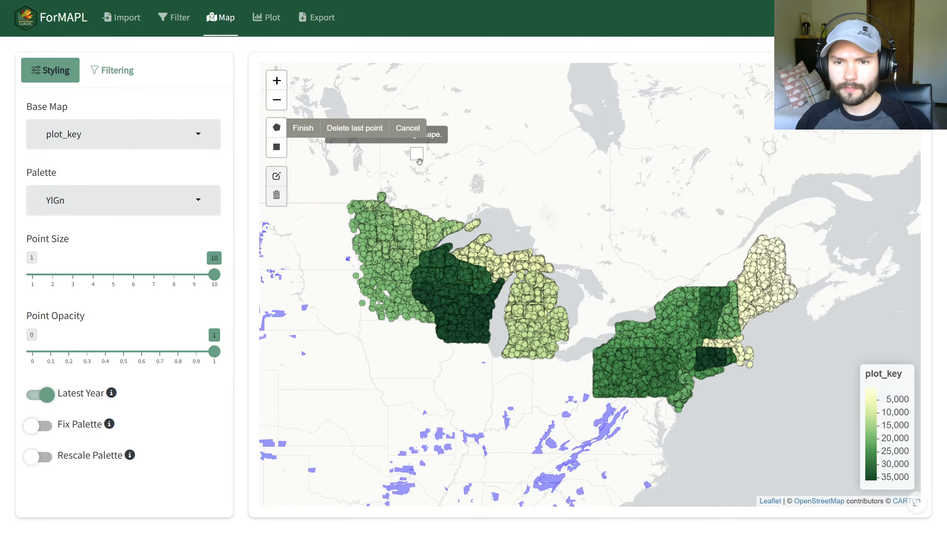
pyautogui.click(425, 171)
pyautogui.click(457, 182)
pyautogui.click(480, 177)
pyautogui.click(485, 154)
pyautogui.click(485, 142)
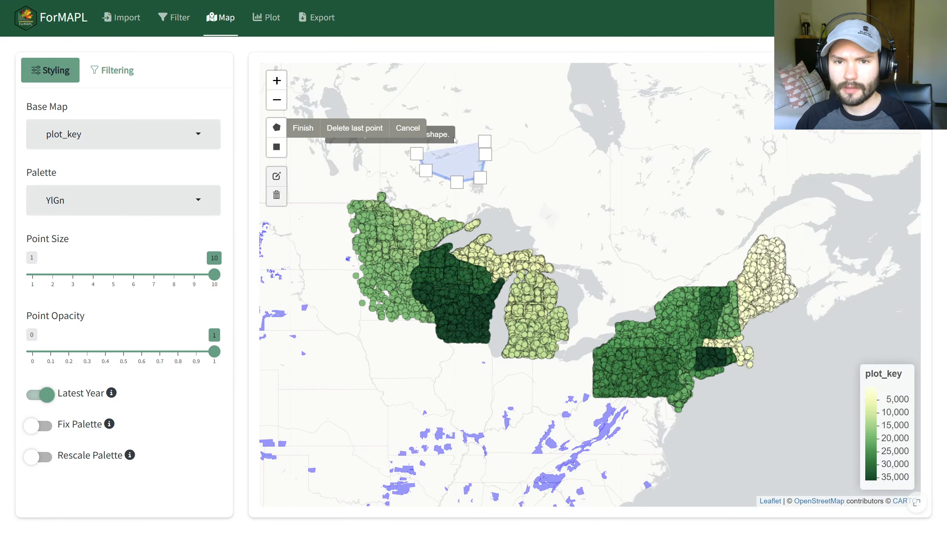
pyautogui.click(303, 127)
# Step: Draw a rectangular selection east of the polygon, and try moving it farther east in a cancelled edit
pyautogui.click(276, 153)
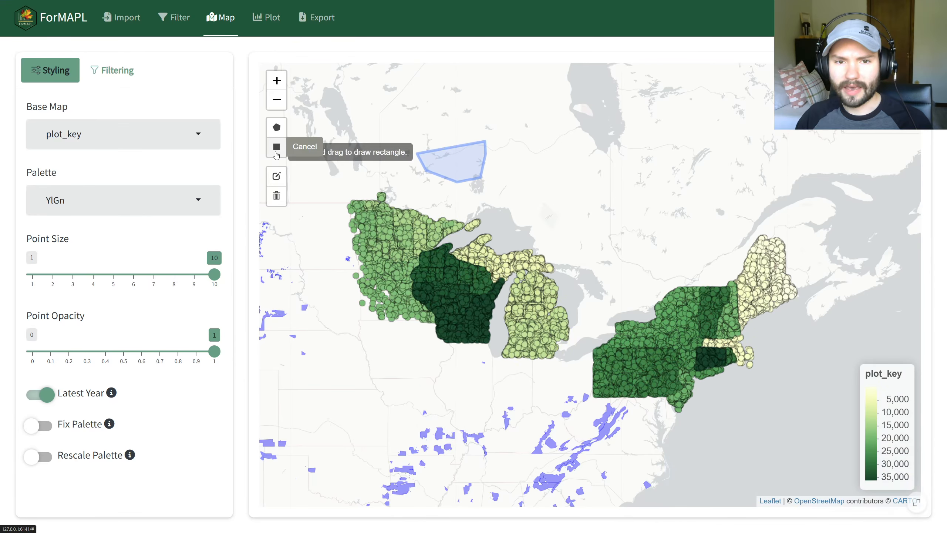
pyautogui.moveTo(527, 174); pyautogui.dragTo(606, 213)
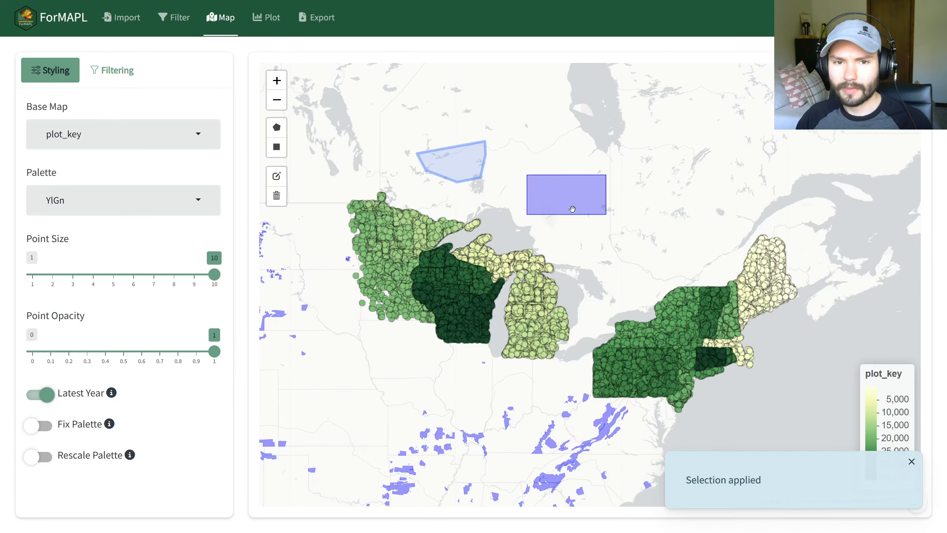
pyautogui.click(277, 180)
pyautogui.moveTo(567, 194); pyautogui.dragTo(647, 199)
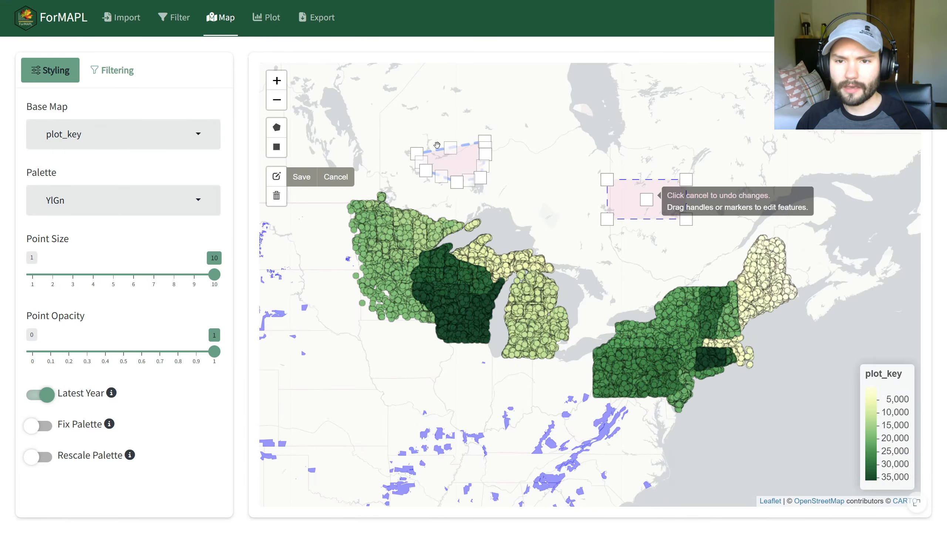
pyautogui.click(349, 177)
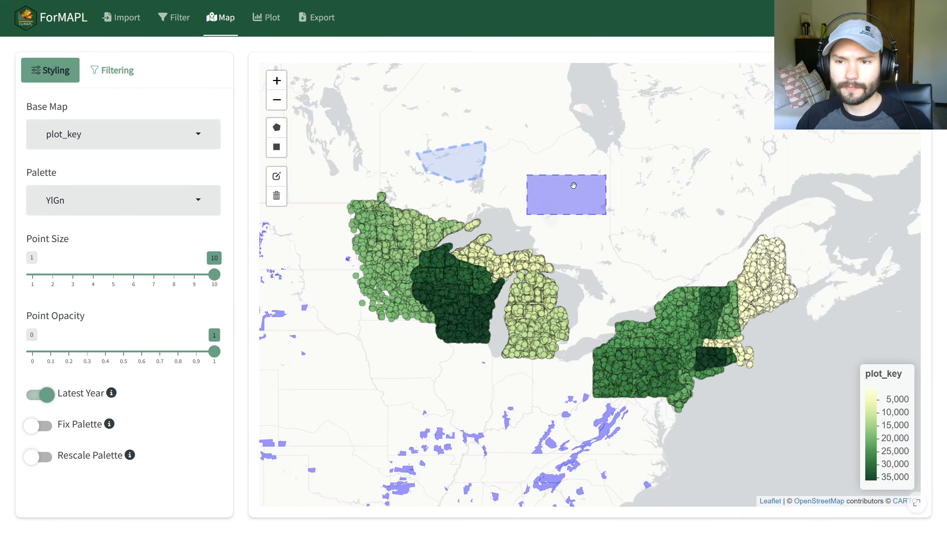
# Step: Clear all drawn selection shapes from the map
pyautogui.click(276, 195)
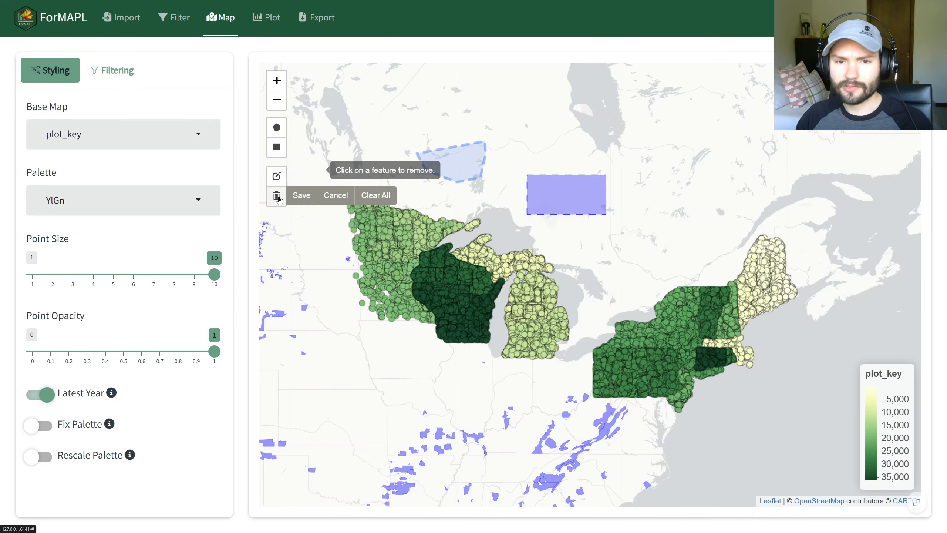
pyautogui.click(374, 195)
pyautogui.moveTo(683, 132); pyautogui.dragTo(660, 133)
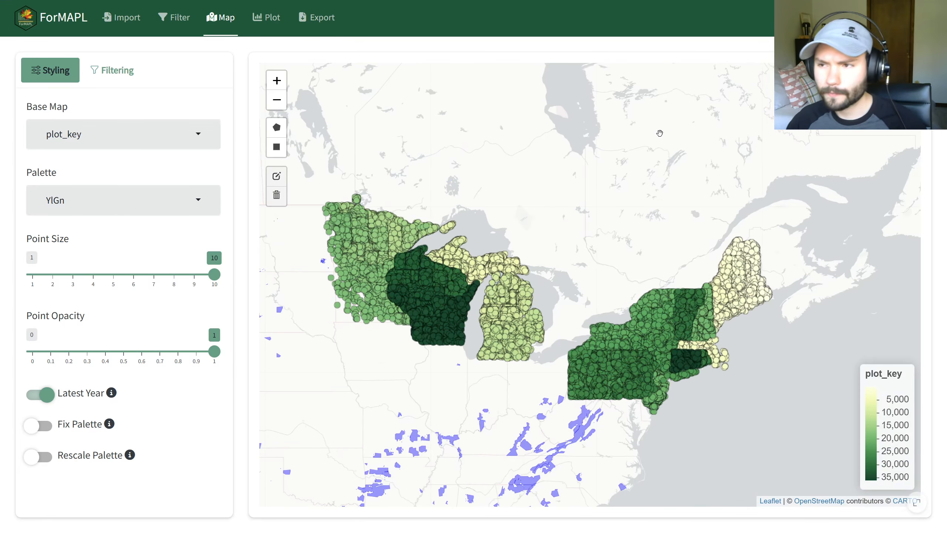
# Step: Try the dark, Humanitarian OpenStreetMap and USGS Topo backgrounds for the map, and restore the light one
pyautogui.moveTo(900, 85)
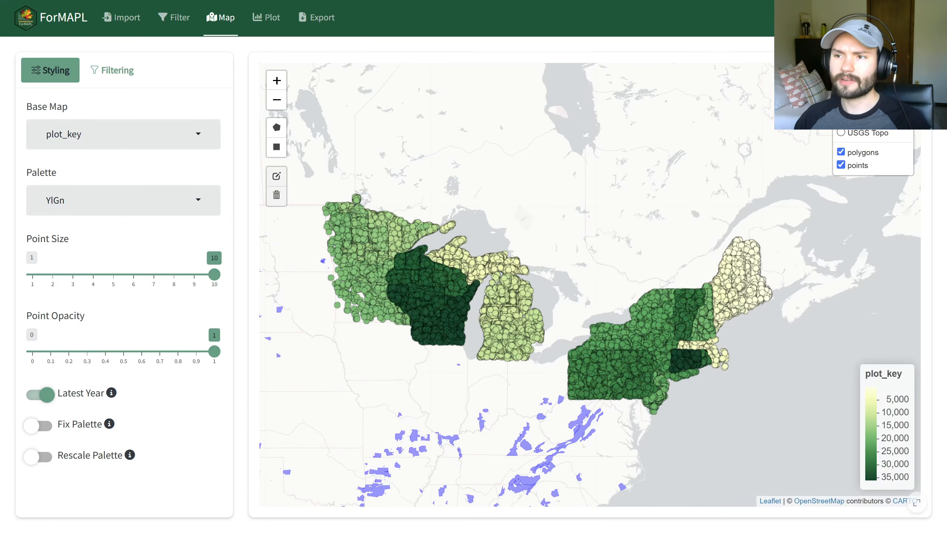
pyautogui.click(842, 94)
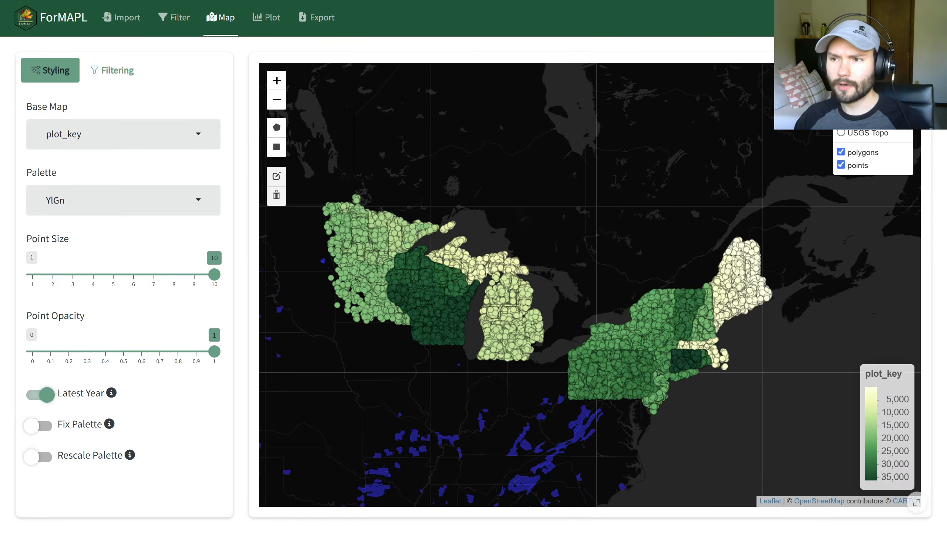
pyautogui.click(870, 107)
pyautogui.click(871, 121)
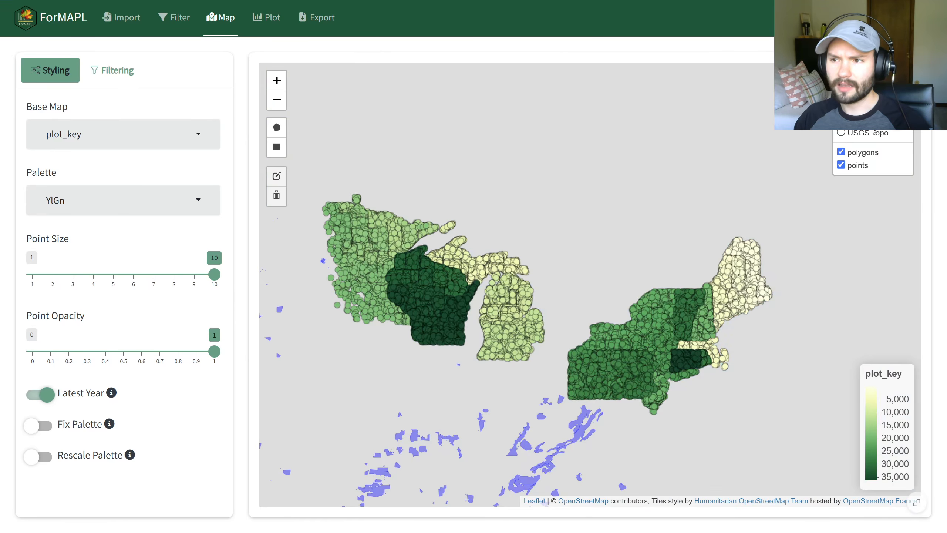
pyautogui.click(869, 133)
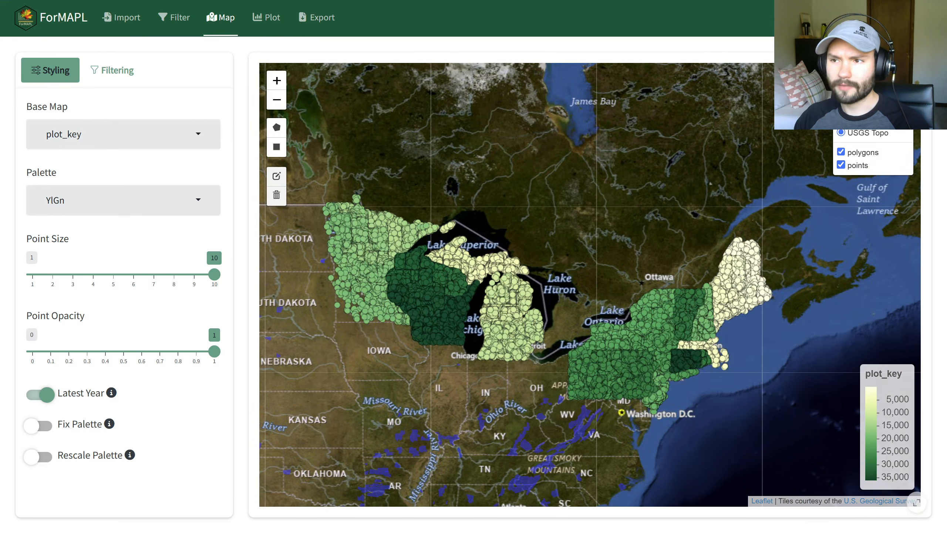
pyautogui.click(861, 81)
pyautogui.moveTo(635, 158); pyautogui.dragTo(674, 151)
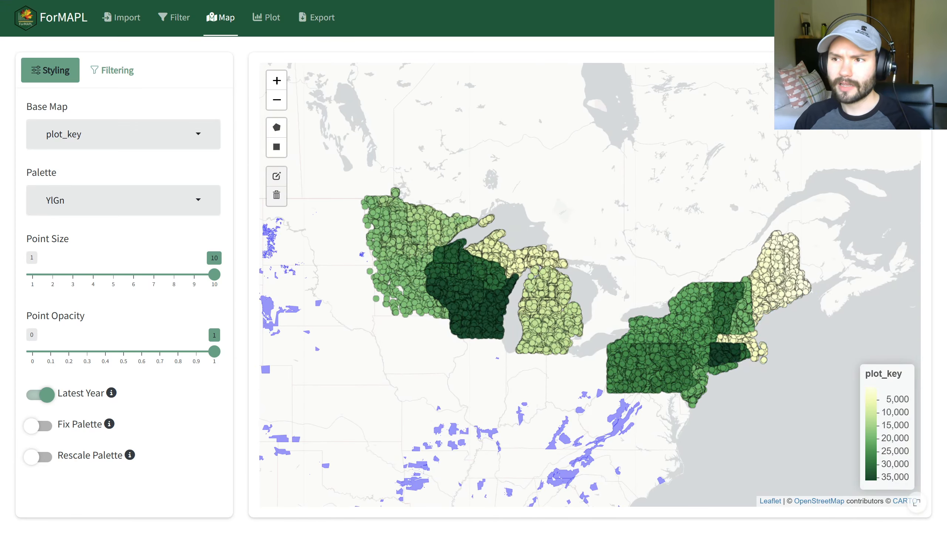
# Step: Hide and restore the map's points layer, and do the same with its polygons layer
pyautogui.click(842, 166)
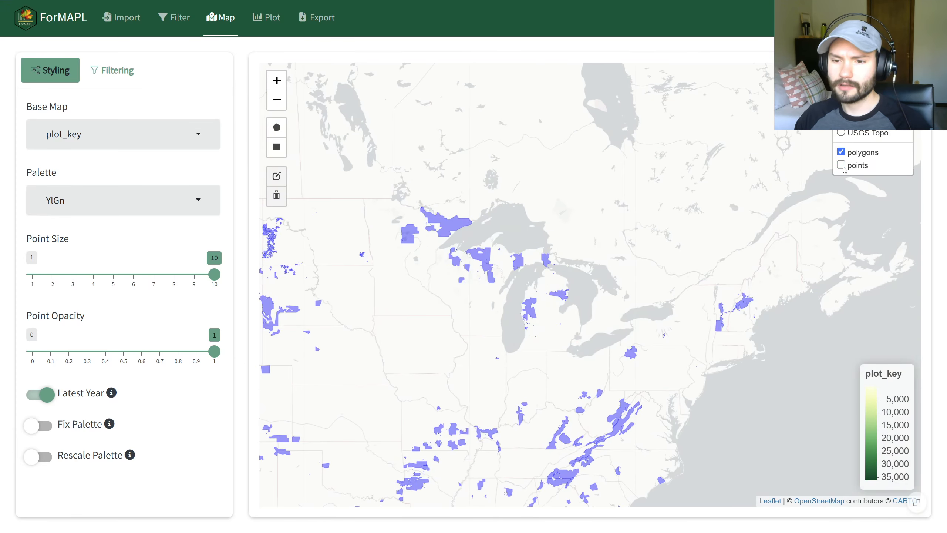
pyautogui.click(843, 166)
pyautogui.click(846, 153)
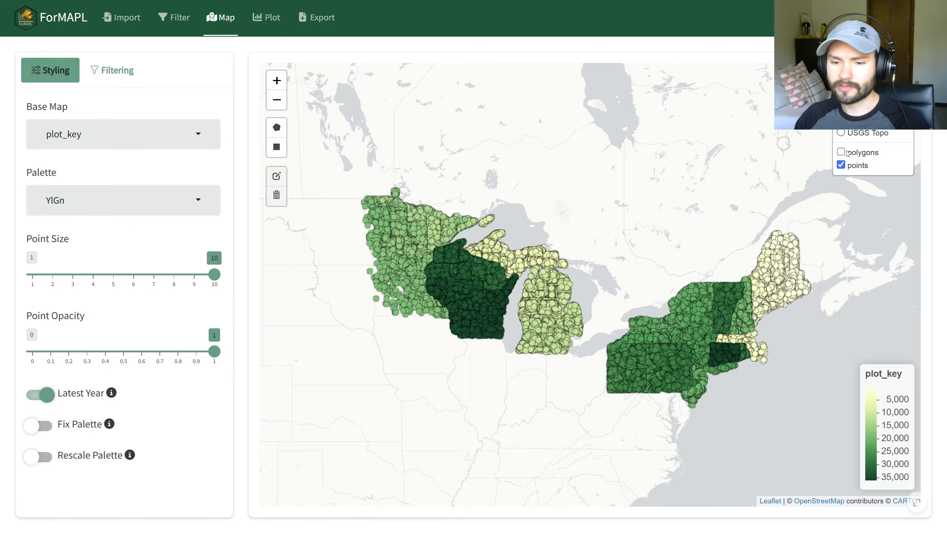
pyautogui.click(845, 152)
pyautogui.moveTo(641, 192); pyautogui.dragTo(693, 173)
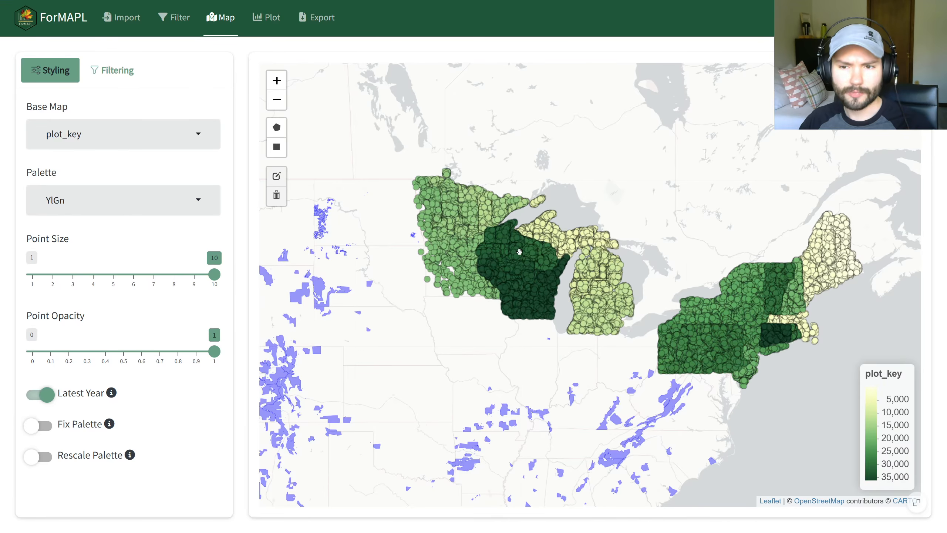
pyautogui.moveTo(519, 251); pyautogui.dragTo(445, 237)
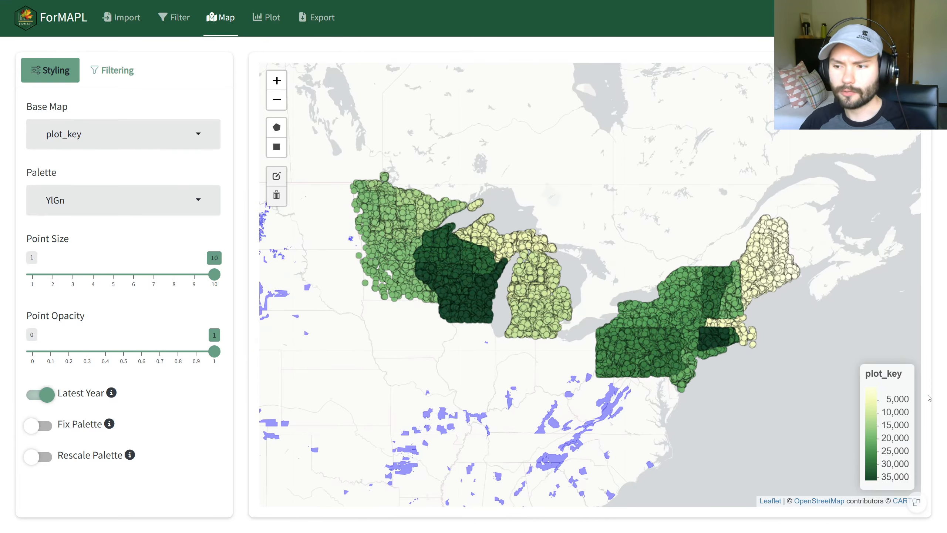
# Step: Color the mapped plots by state_code, and switch the coloring to FORESTNAME
pyautogui.click(99, 140)
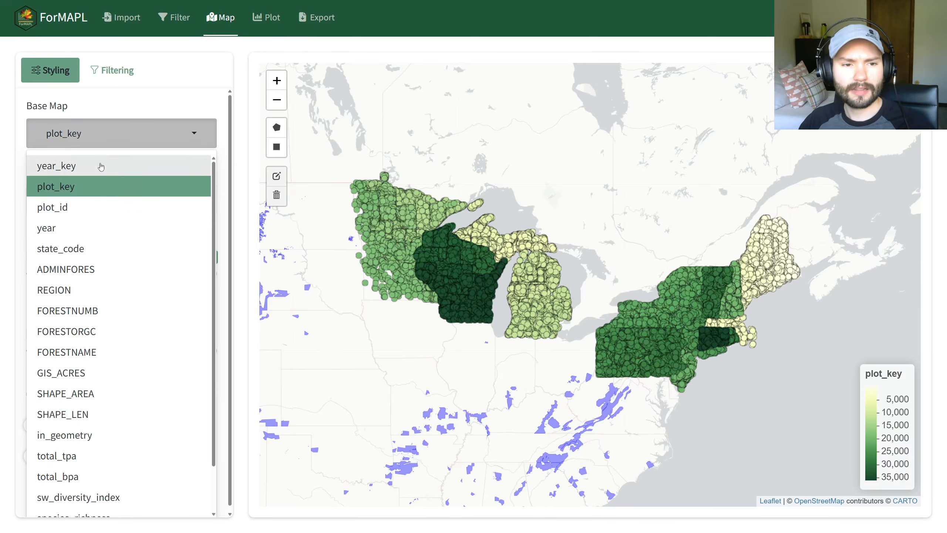
pyautogui.click(171, 250)
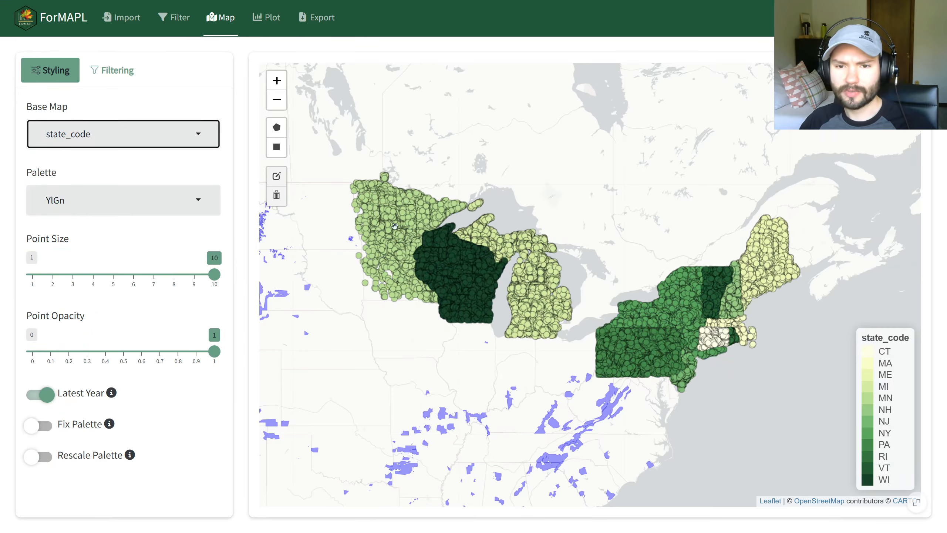
pyautogui.click(152, 134)
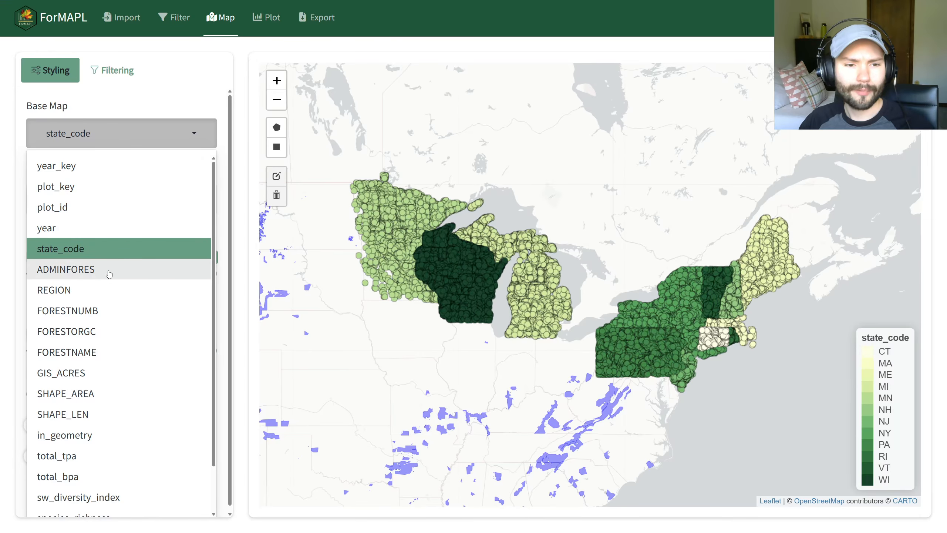
pyautogui.click(76, 352)
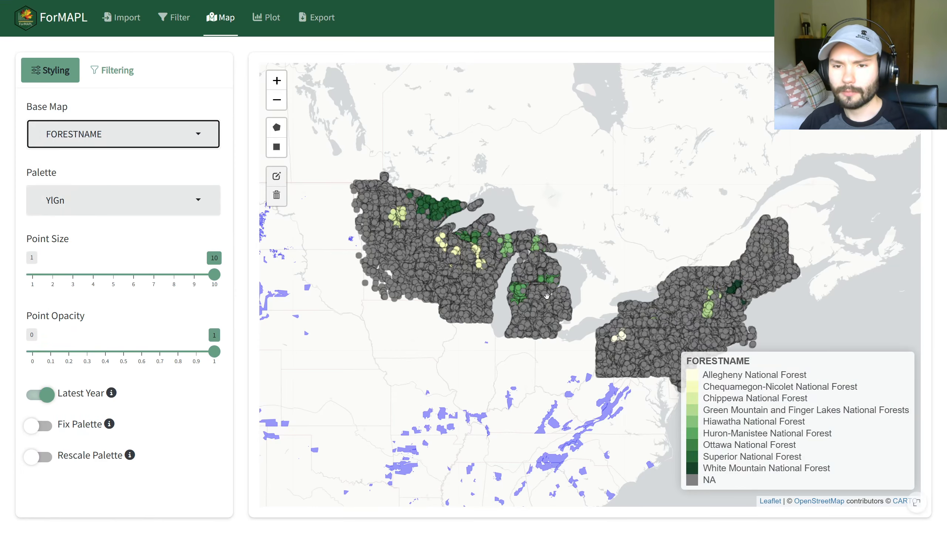
pyautogui.moveTo(587, 279); pyautogui.dragTo(574, 278)
pyautogui.moveTo(712, 362); pyautogui.dragTo(684, 373)
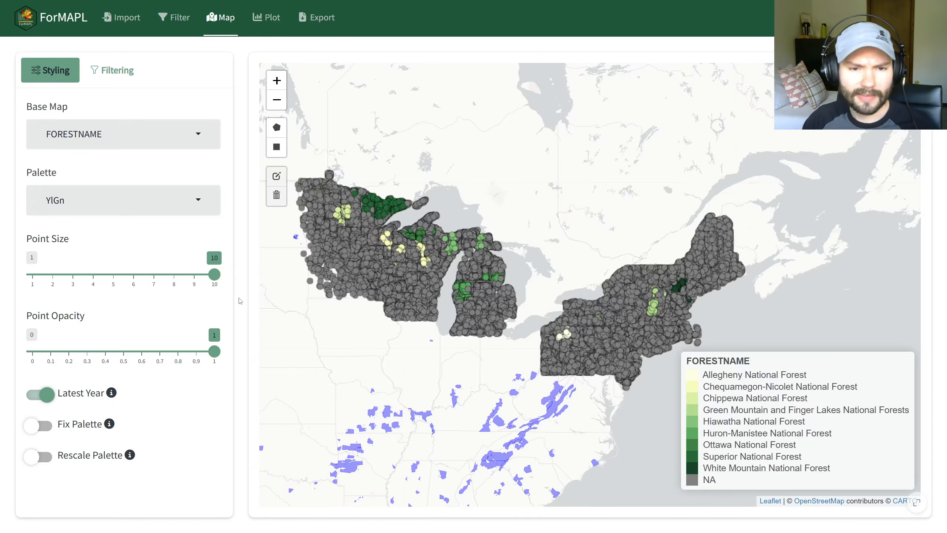
# Step: Set the point size to 3, and inspect the plots inside the national forests around northern Michigan
pyautogui.moveTo(215, 274); pyautogui.dragTo(73, 280)
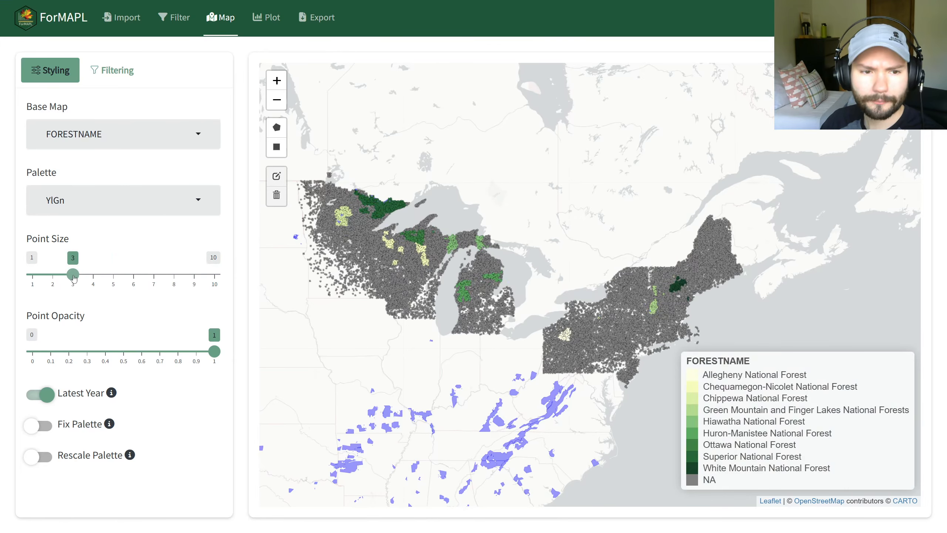
pyautogui.scroll(4, 423, 228)
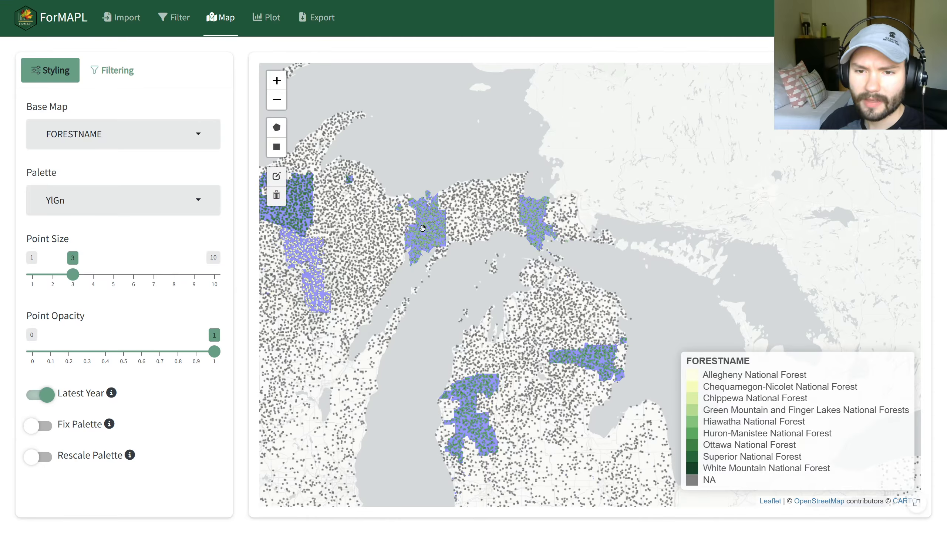
pyautogui.scroll(1, 422, 228)
pyautogui.moveTo(464, 237); pyautogui.dragTo(522, 262)
pyautogui.scroll(-1, 516, 270)
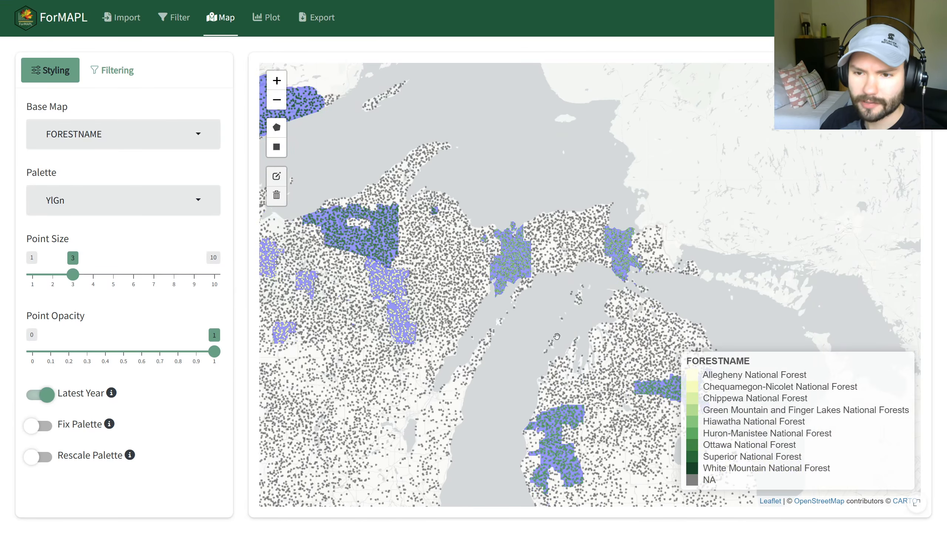
pyautogui.scroll(-3, 479, 330)
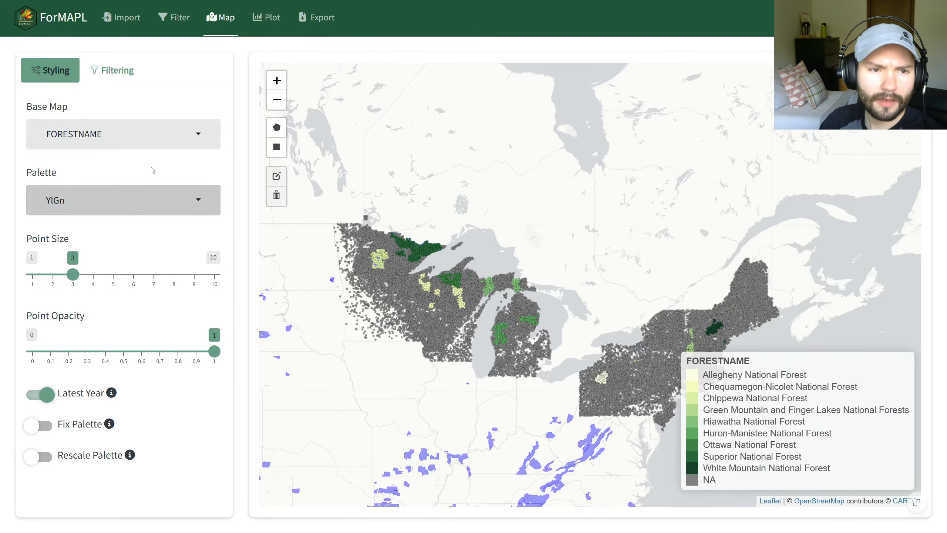
# Step: Color the mapped plots by total_tpa, and hide the national forest polygons
pyautogui.click(134, 135)
pyautogui.scroll(-3, 176, 359)
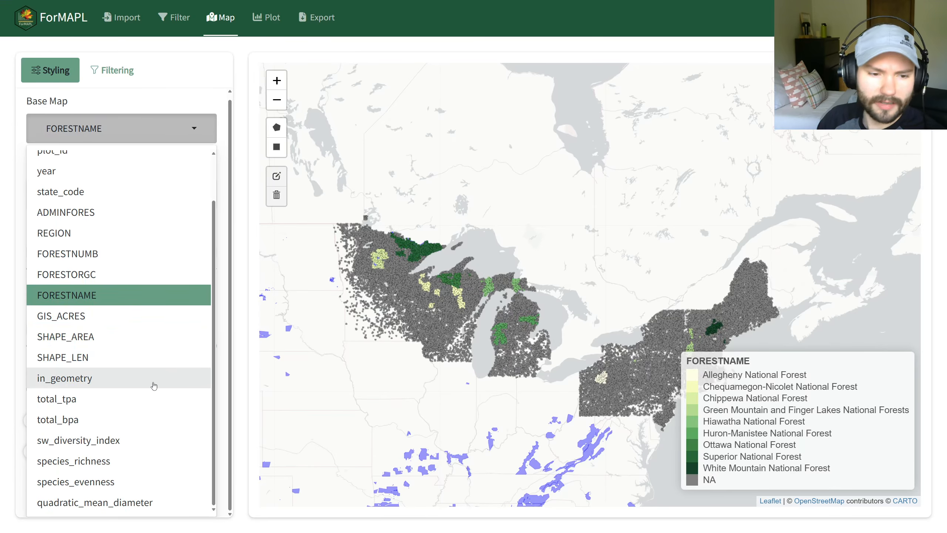
pyautogui.click(157, 407)
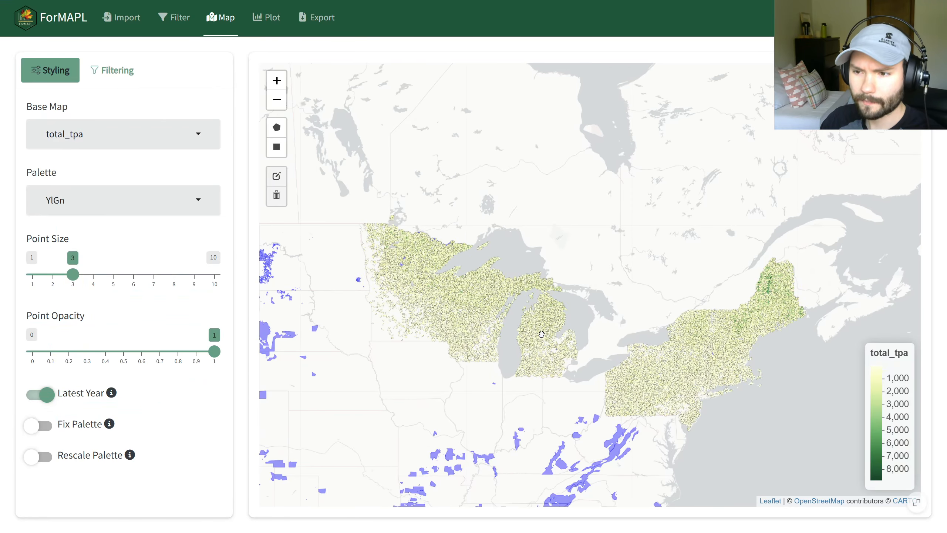
pyautogui.scroll(3, 541, 334)
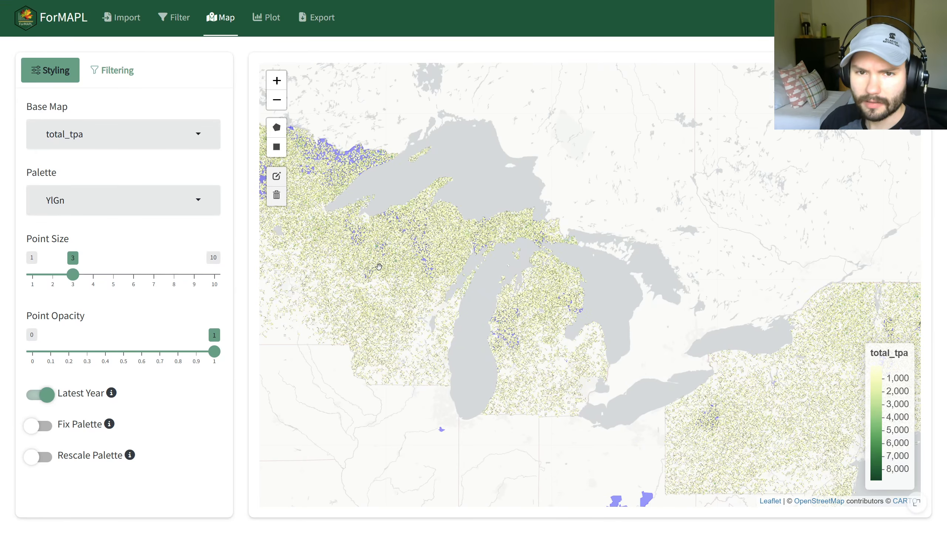
pyautogui.moveTo(901, 84)
pyautogui.click(857, 154)
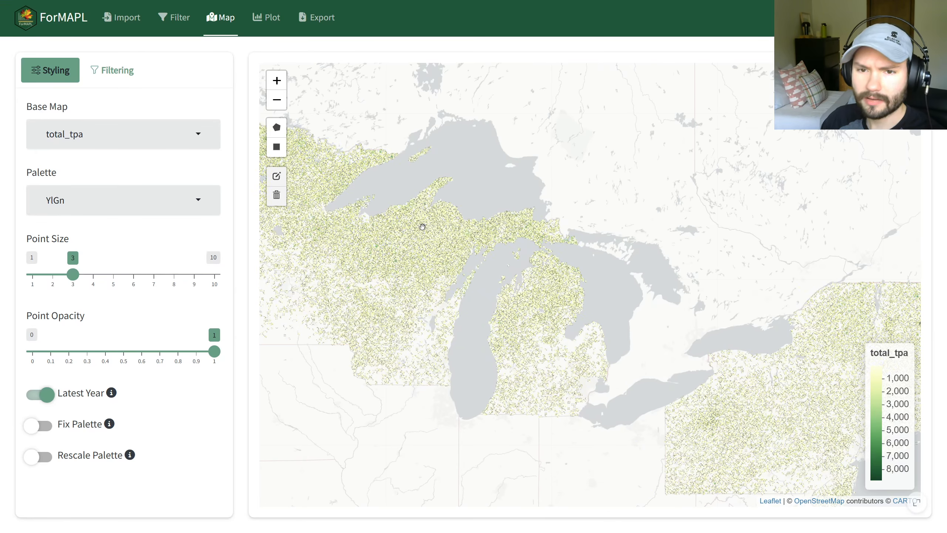
# Step: Set the point size to 5 and the point opacity to 0.6, and inspect the total_tpa pattern over Maine
pyautogui.moveTo(73, 274); pyautogui.dragTo(125, 276)
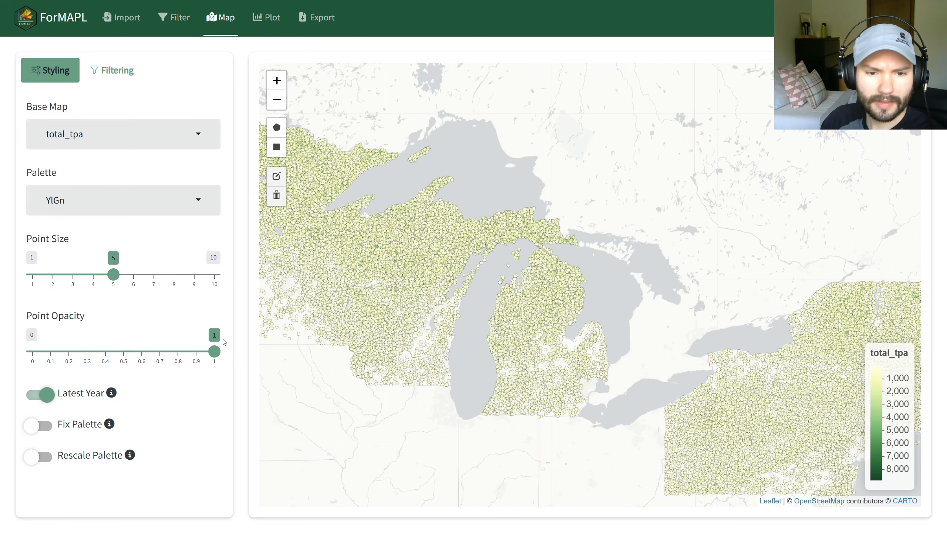
pyautogui.moveTo(215, 351); pyautogui.dragTo(142, 351)
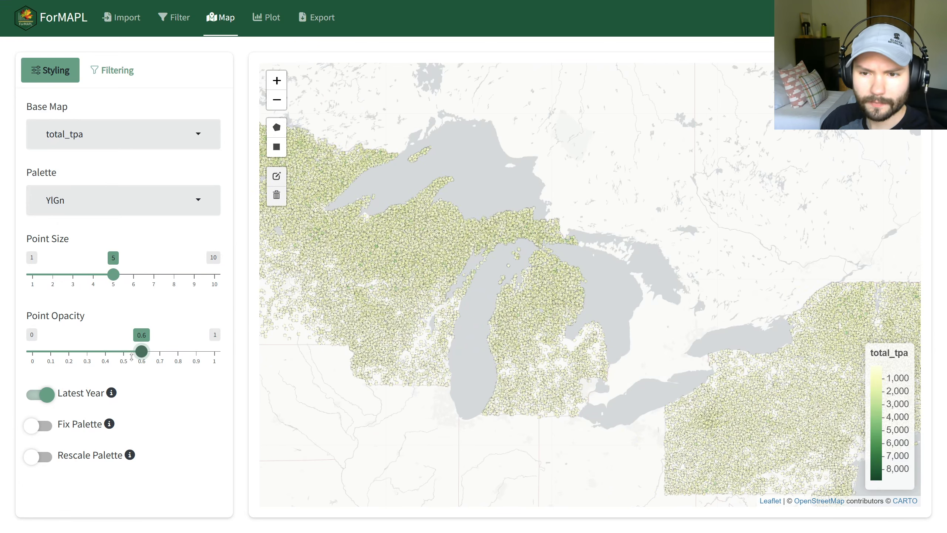
pyautogui.scroll(-1, 583, 339)
pyautogui.moveTo(582, 339); pyautogui.dragTo(514, 314)
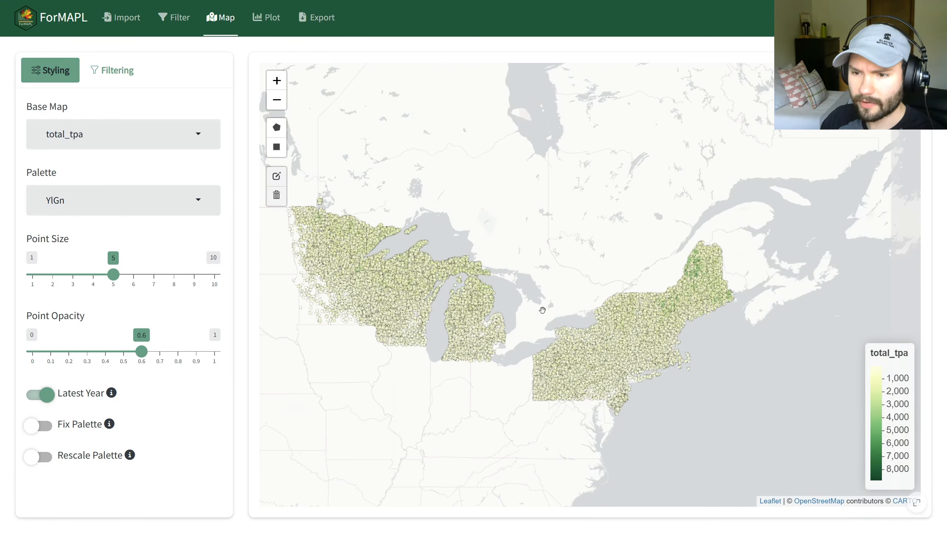
pyautogui.moveTo(435, 260); pyautogui.dragTo(487, 269)
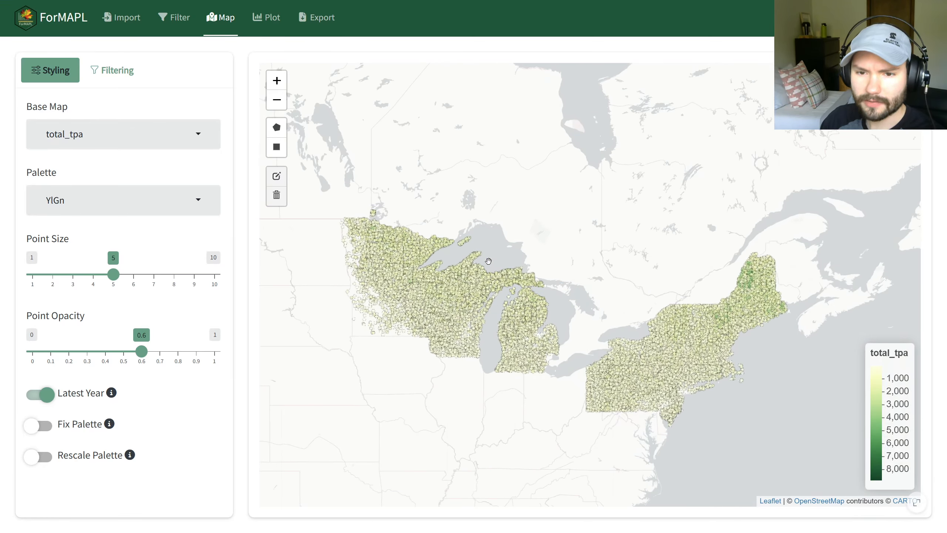
pyautogui.scroll(3, 681, 295)
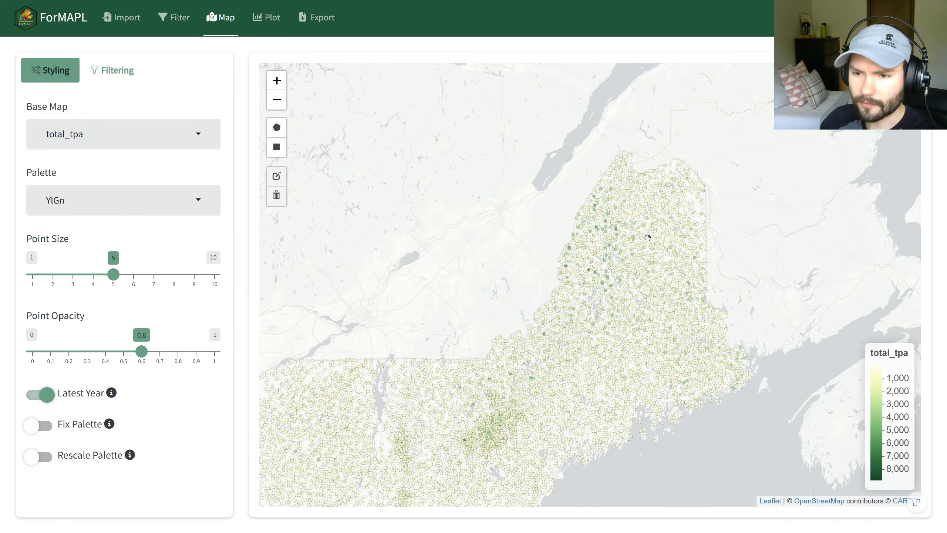
# Step: Color the mapped plots by total_bpa across all the loaded states
pyautogui.scroll(-3, 560, 291)
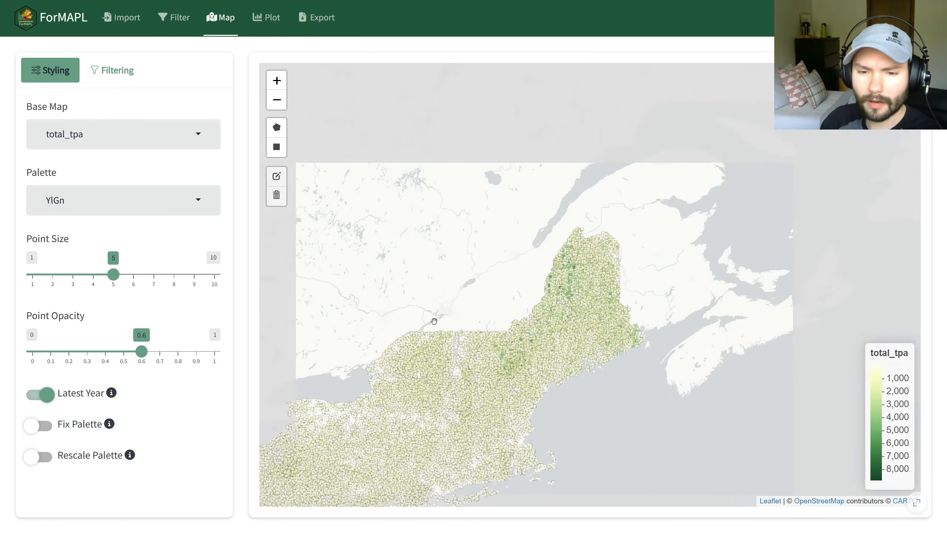
pyautogui.click(517, 295)
pyautogui.click(124, 133)
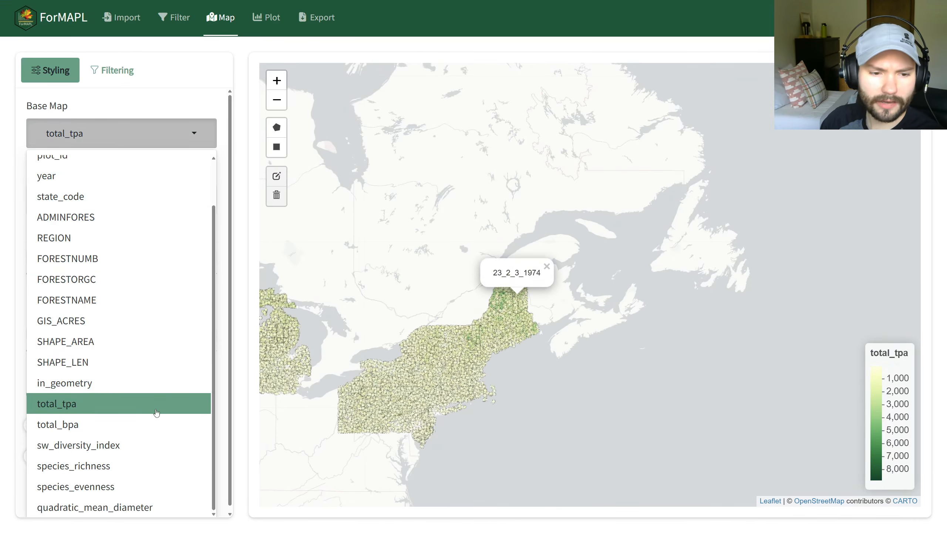
pyautogui.click(148, 424)
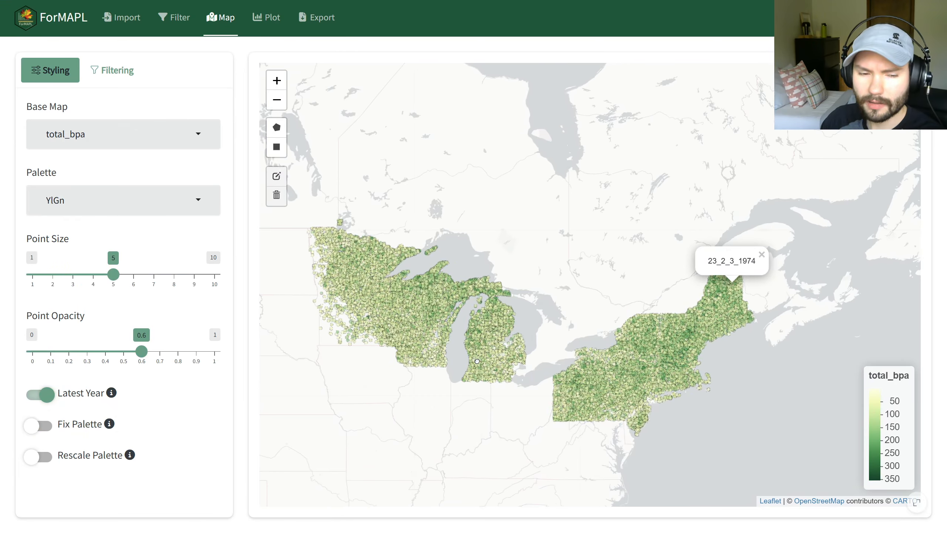
# Step: Try a point opacity of 1, and set the point opacity to 0.5
pyautogui.moveTo(112, 275)
pyautogui.mouseDown()
pyautogui.moveTo(174, 274)
pyautogui.moveTo(118, 283)
pyautogui.mouseUp()
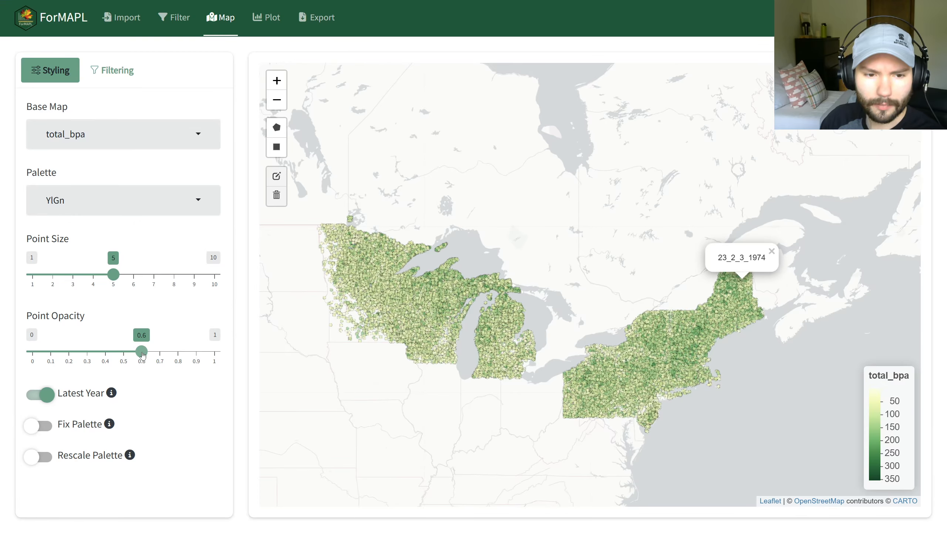
pyautogui.moveTo(141, 351); pyautogui.dragTo(215, 351)
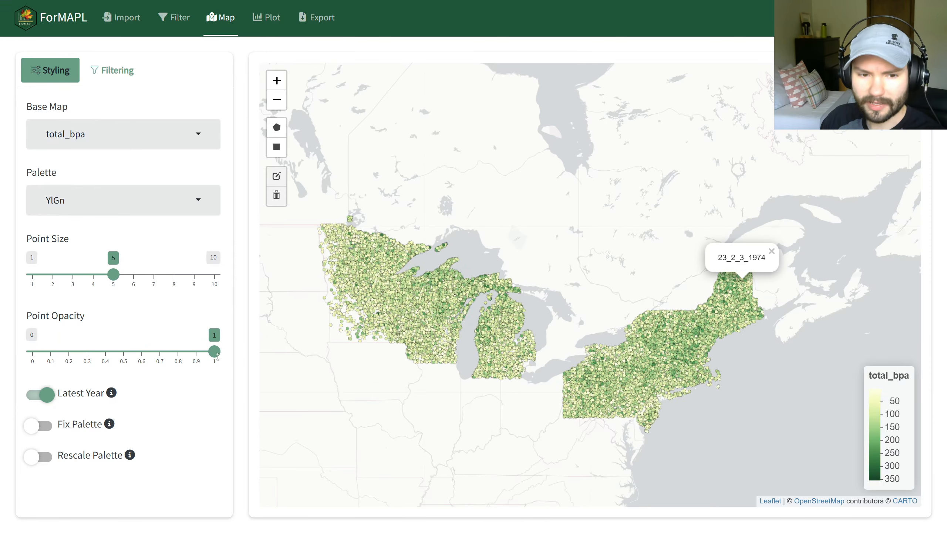
pyautogui.click(124, 351)
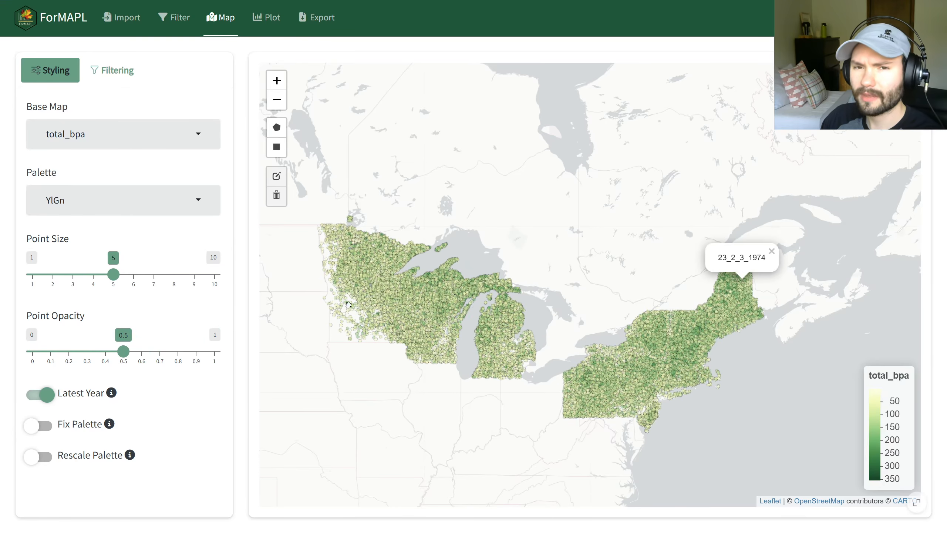
# Step: Inspect the total_bpa pattern around the Great Lakes, checking a plot's ID near Lake Superior and closing the plot popups
pyautogui.scroll(2, 513, 328)
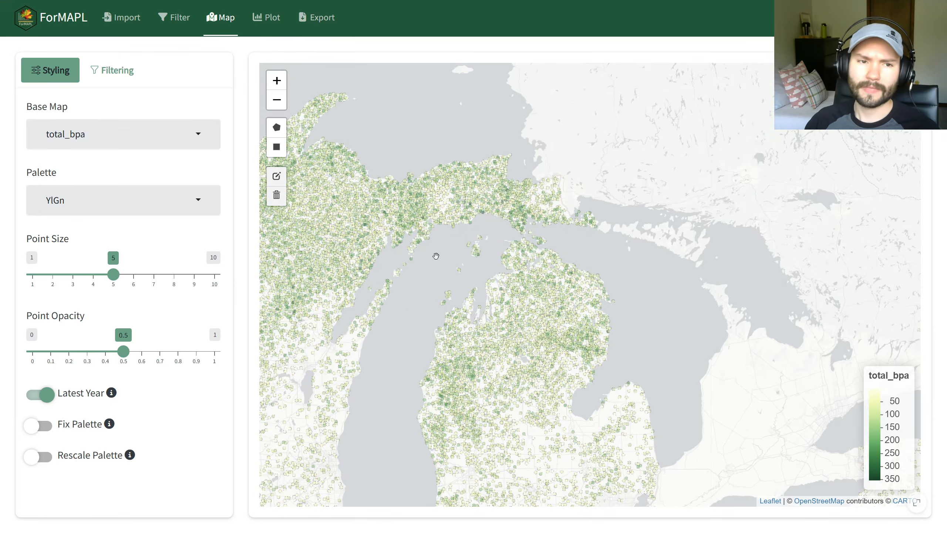
pyautogui.scroll(-1, 436, 256)
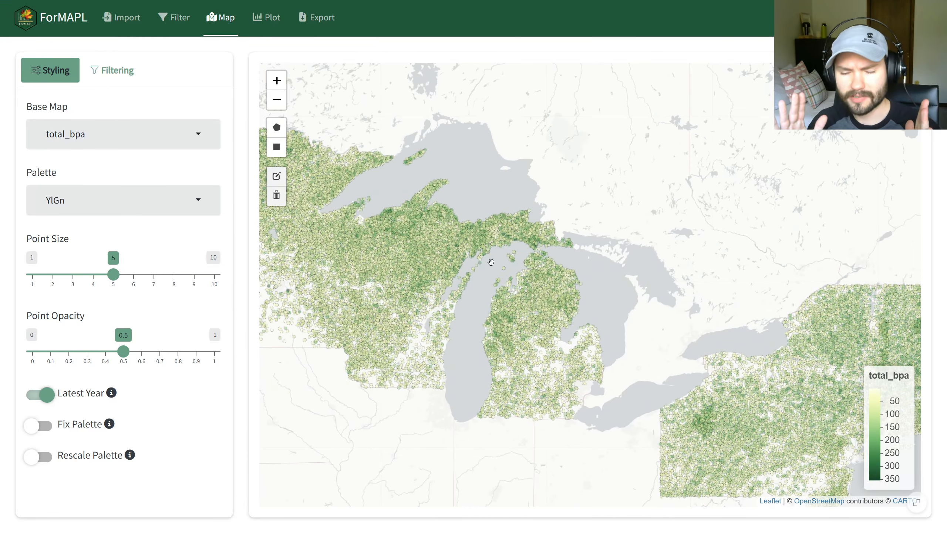
pyautogui.scroll(-1, 444, 268)
pyautogui.click(719, 247)
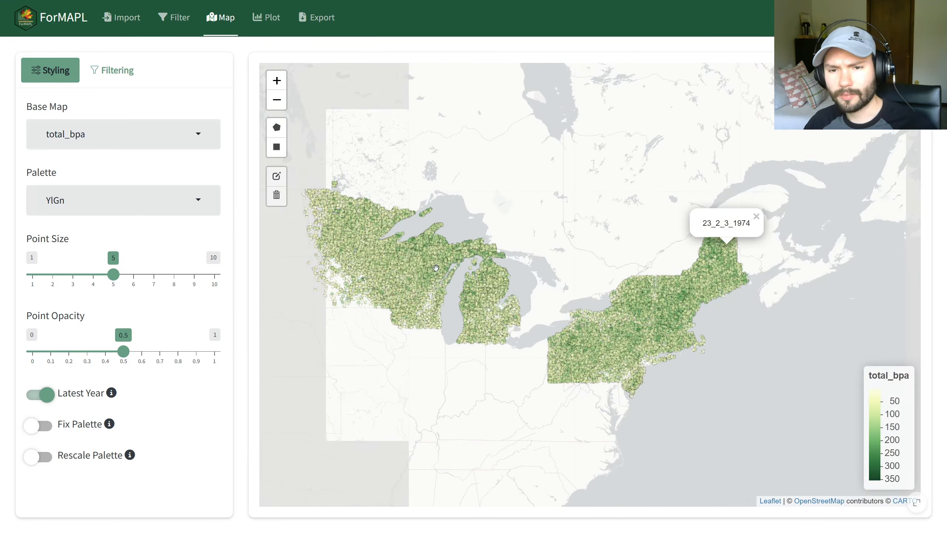
pyautogui.click(781, 230)
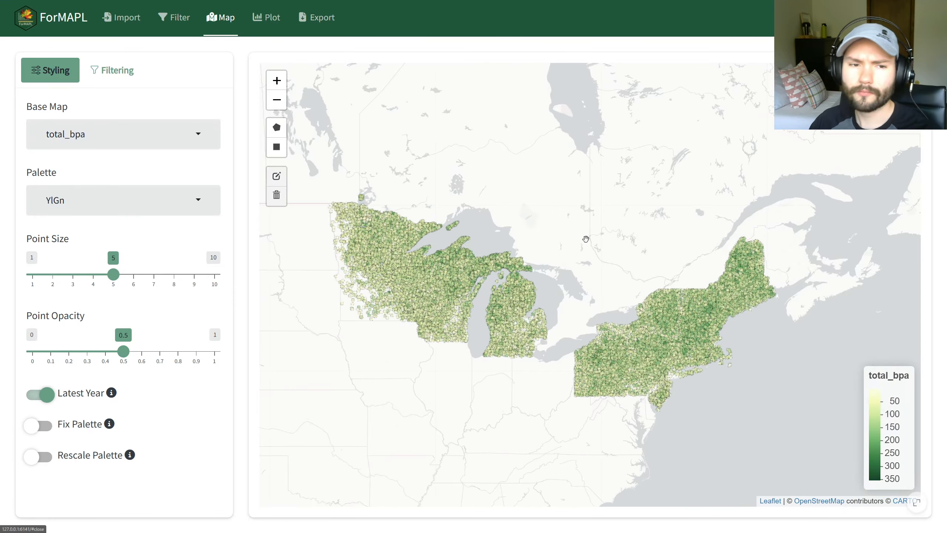
pyautogui.scroll(1, 474, 211)
pyautogui.scroll(1, 512, 259)
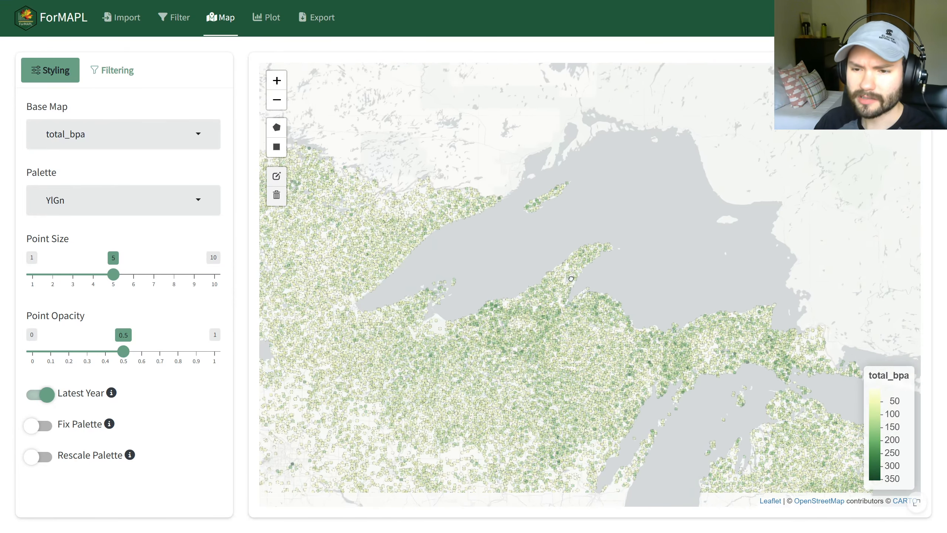
pyautogui.click(549, 255)
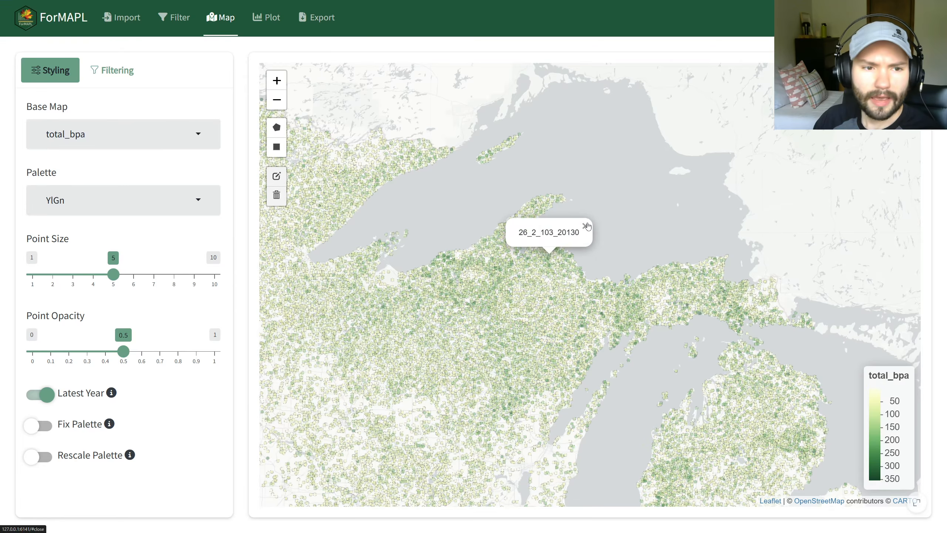
pyautogui.click(585, 226)
pyautogui.scroll(-1, 587, 227)
pyautogui.moveTo(526, 276); pyautogui.dragTo(467, 244)
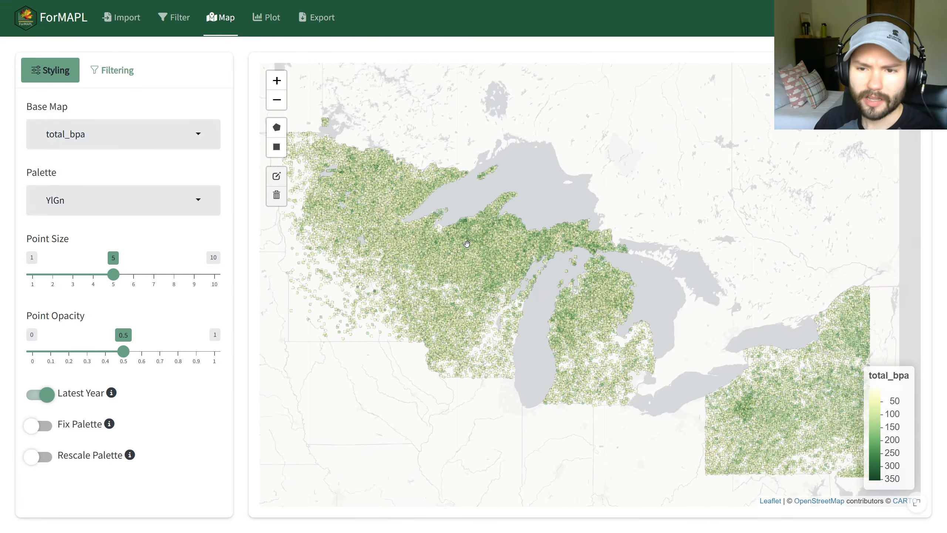
pyautogui.scroll(-1, 467, 243)
# Step: Try the viridis, Oranges and PuBu palettes on the total_bpa map
pyautogui.click(146, 203)
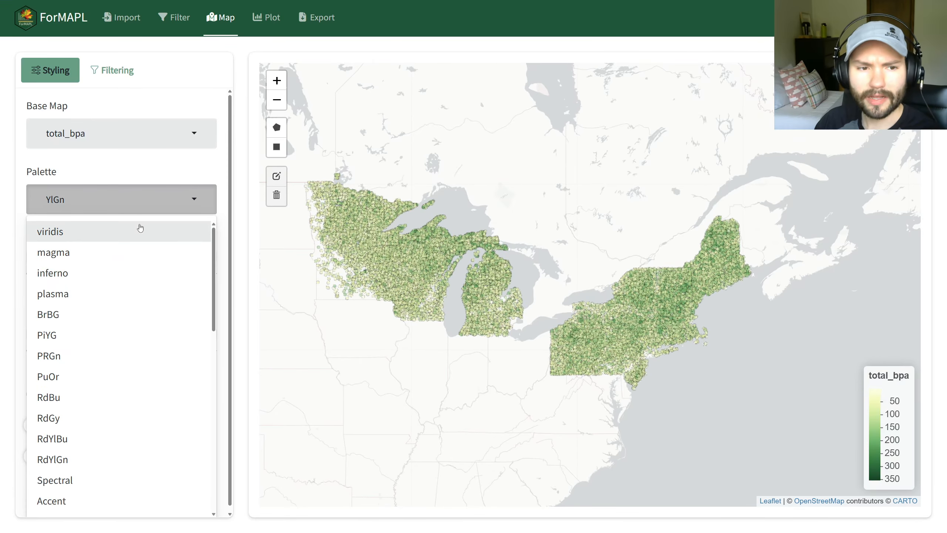
pyautogui.click(144, 231)
pyautogui.moveTo(425, 289); pyautogui.dragTo(458, 292)
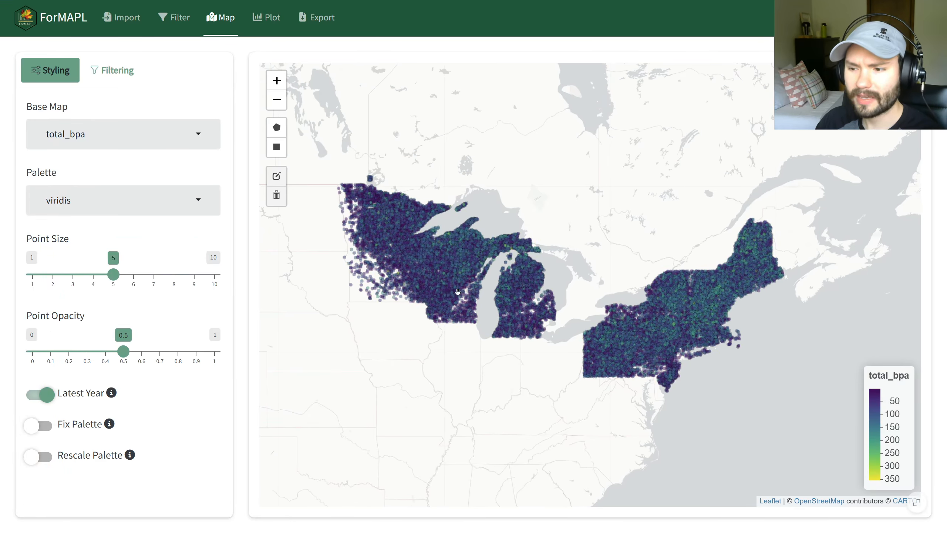
pyautogui.click(127, 197)
pyautogui.scroll(-5, 133, 267)
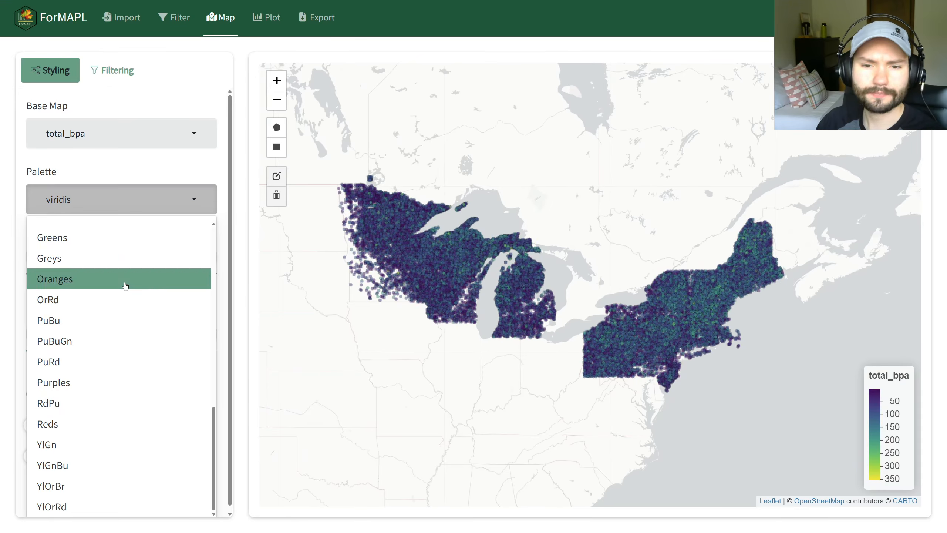
pyautogui.click(125, 275)
pyautogui.click(111, 200)
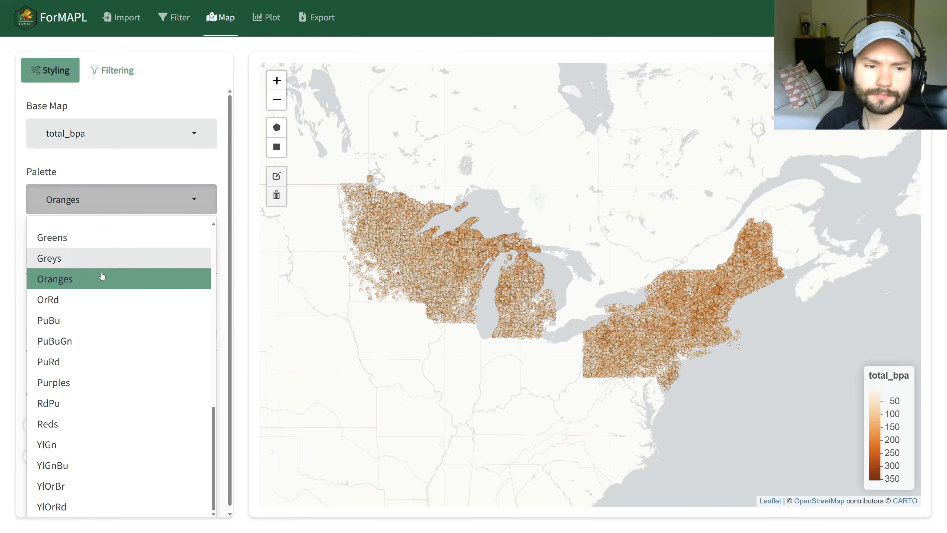
pyautogui.click(159, 327)
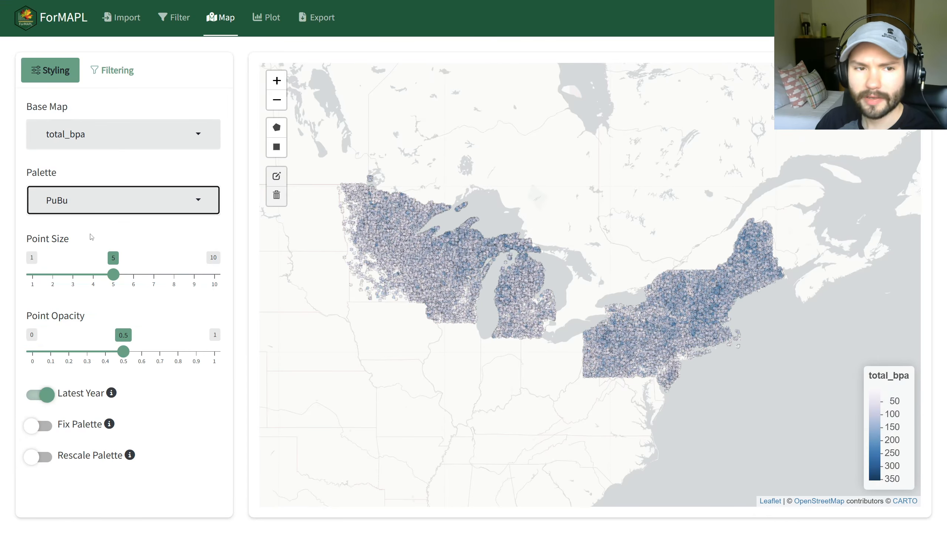
# Step: Look through the available color palettes, and set the map palette to YlGn
pyautogui.click(91, 200)
pyautogui.scroll(-3, 154, 416)
pyautogui.scroll(6, 148, 325)
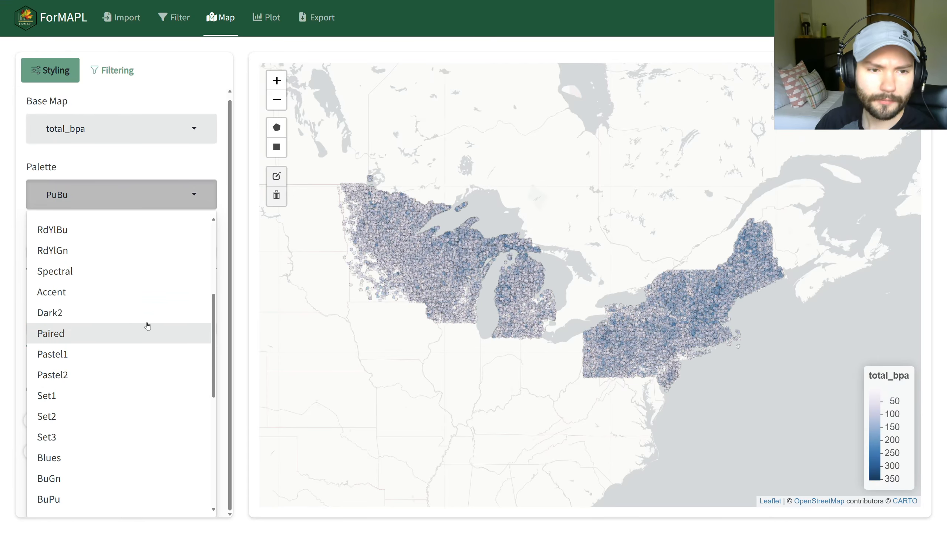
pyautogui.scroll(5, 148, 325)
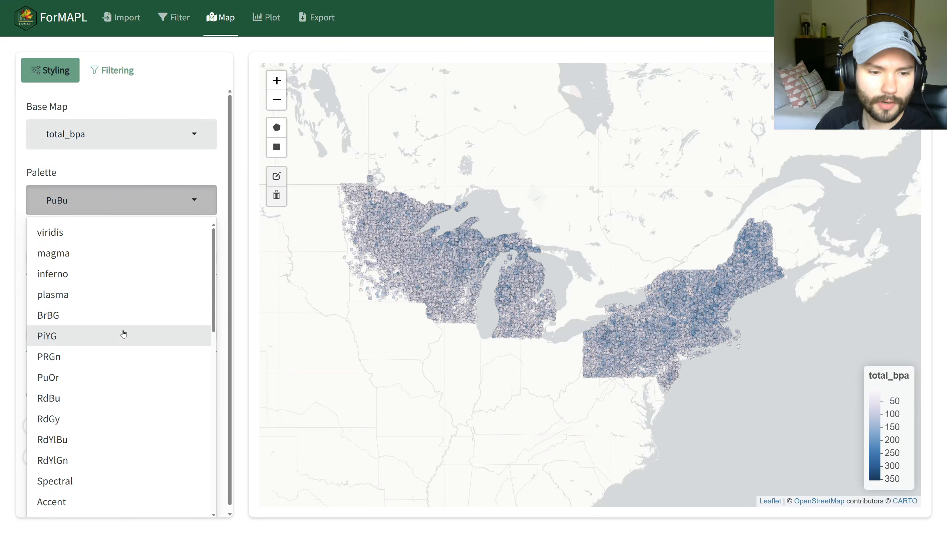
pyautogui.scroll(-2, 124, 334)
pyautogui.scroll(2, 94, 303)
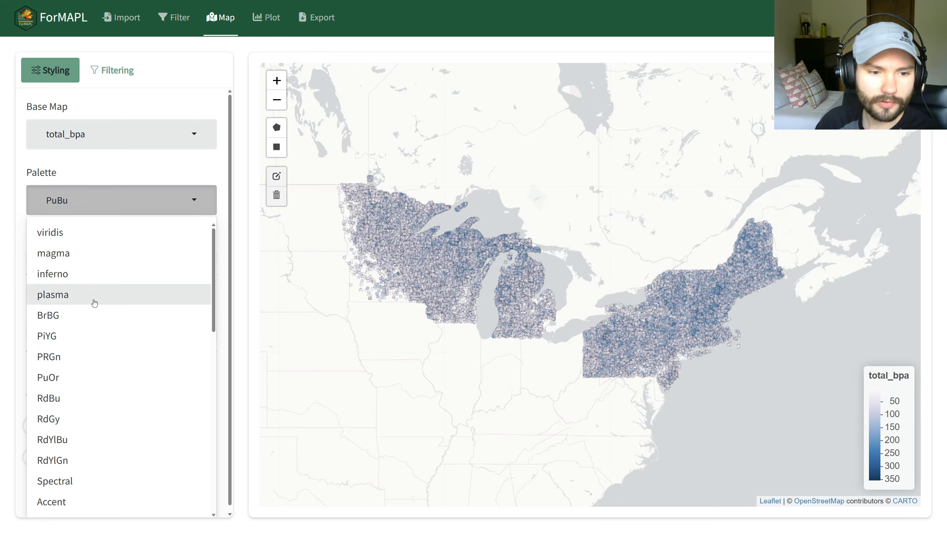
pyautogui.scroll(-10, 94, 303)
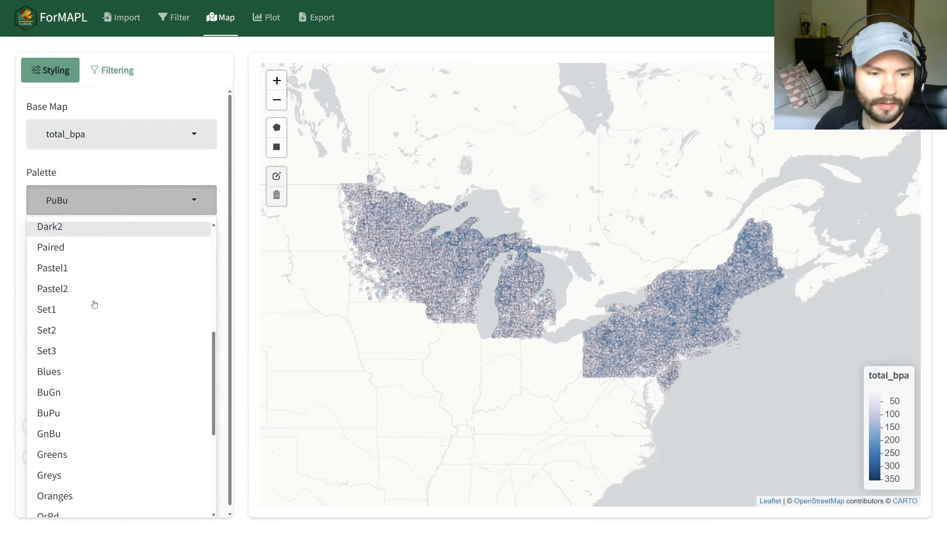
pyautogui.scroll(-3, 94, 304)
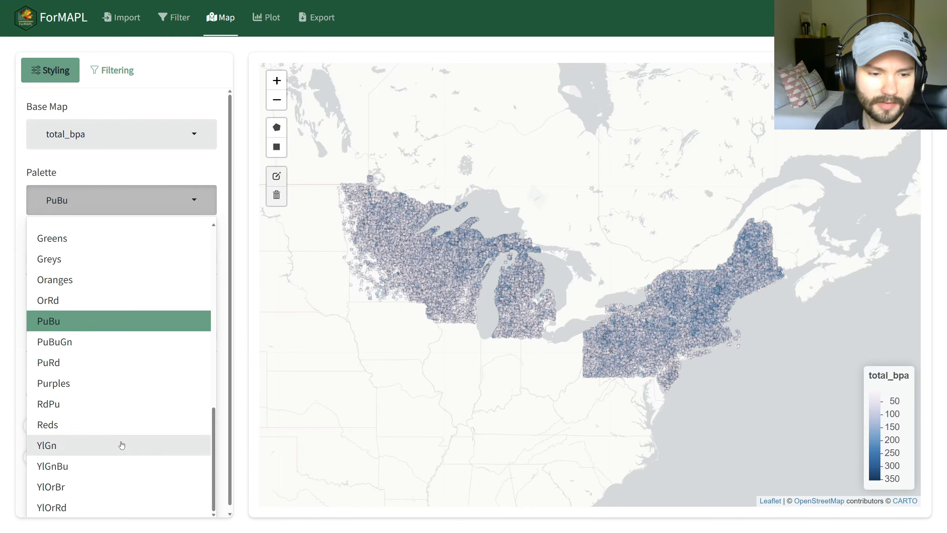
pyautogui.click(121, 444)
pyautogui.click(455, 407)
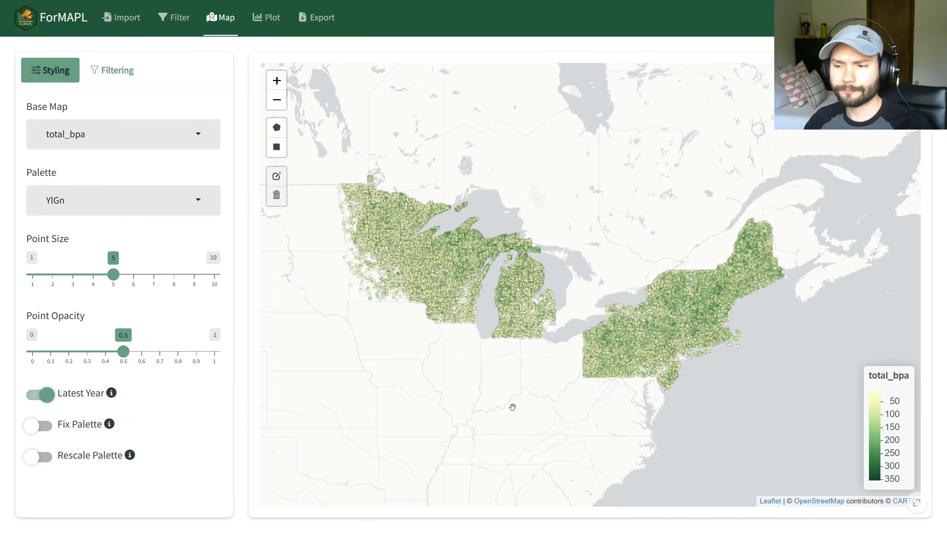
pyautogui.moveTo(586, 375); pyautogui.dragTo(598, 374)
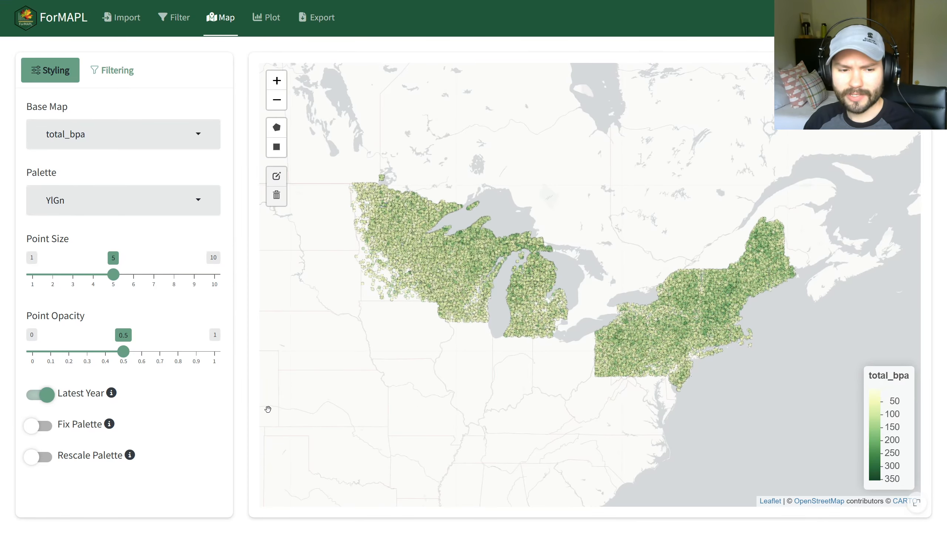
# Step: Turn on Rescale Palette for the total_bpa coloring, and turn it off again
pyautogui.click(41, 456)
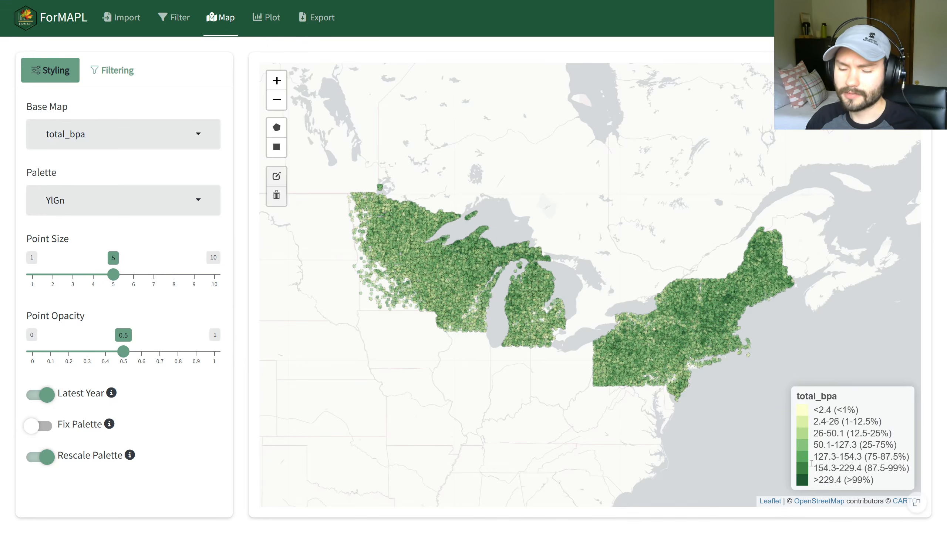
pyautogui.click(44, 463)
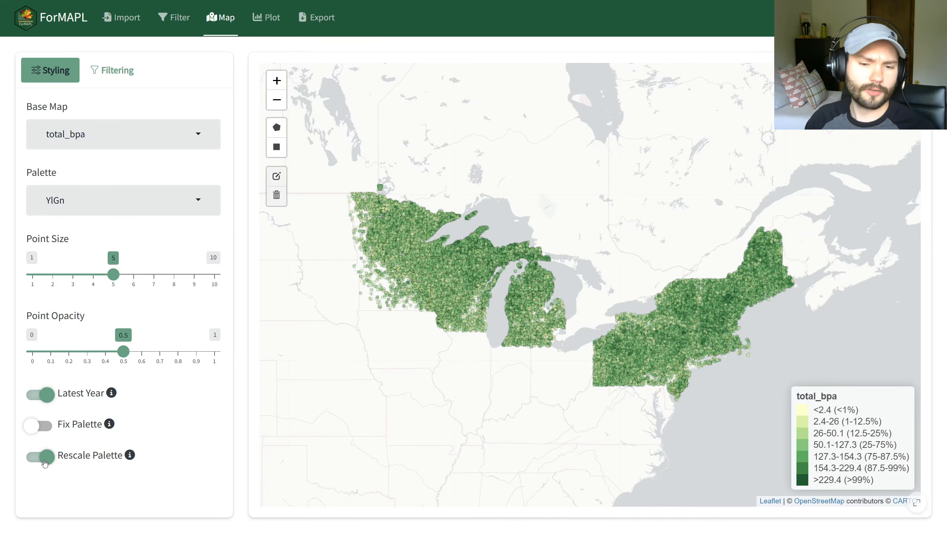
pyautogui.click(43, 463)
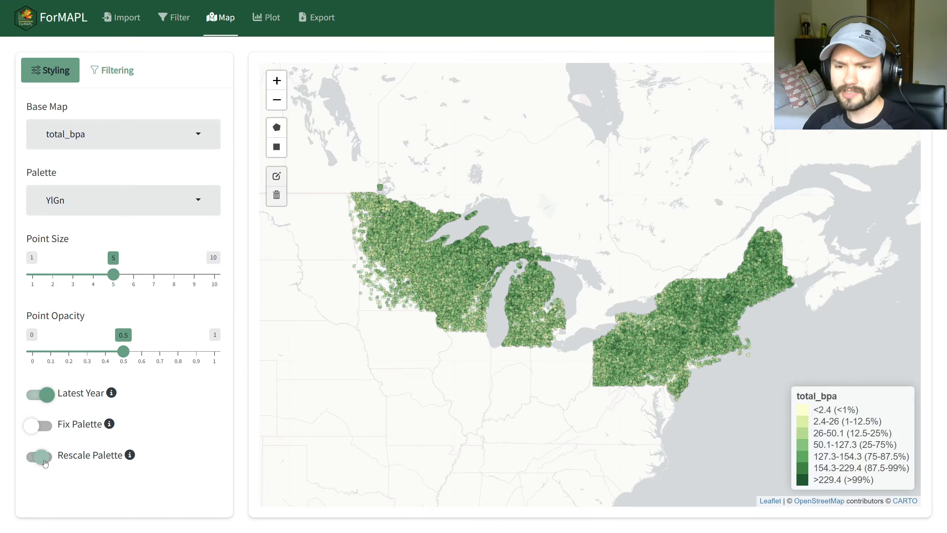
pyautogui.click(41, 461)
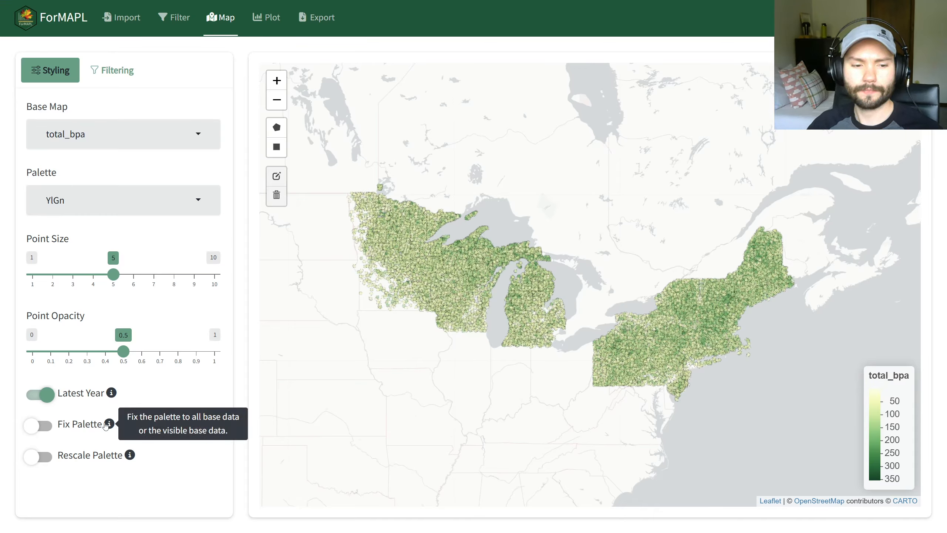
# Step: Enable Fix Palette, and color the mapped plots by state_code
pyautogui.click(34, 427)
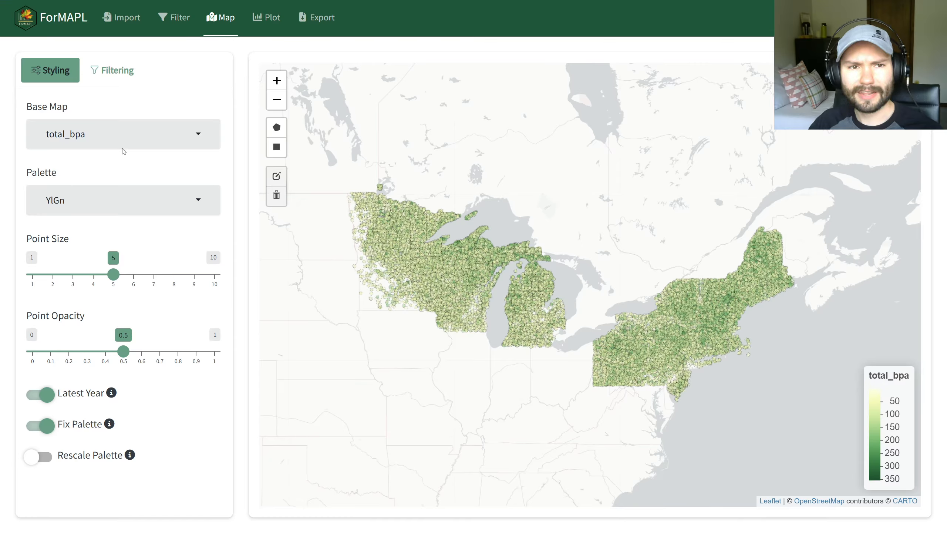
pyautogui.click(125, 71)
pyautogui.click(73, 73)
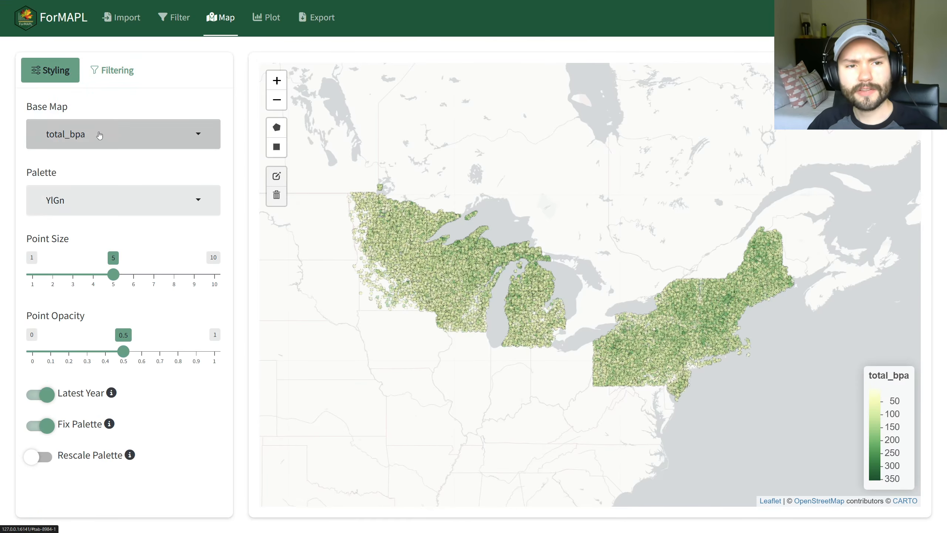
pyautogui.click(99, 135)
pyautogui.scroll(3, 94, 227)
pyautogui.click(93, 245)
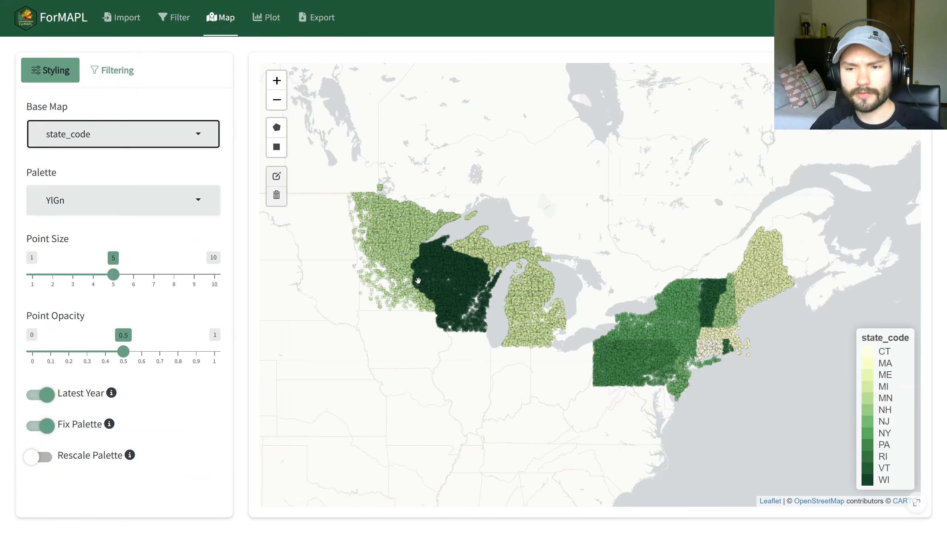
pyautogui.moveTo(418, 280); pyautogui.dragTo(384, 287)
# Step: Filter the mapped plots by state_code to show only WI
pyautogui.click(127, 82)
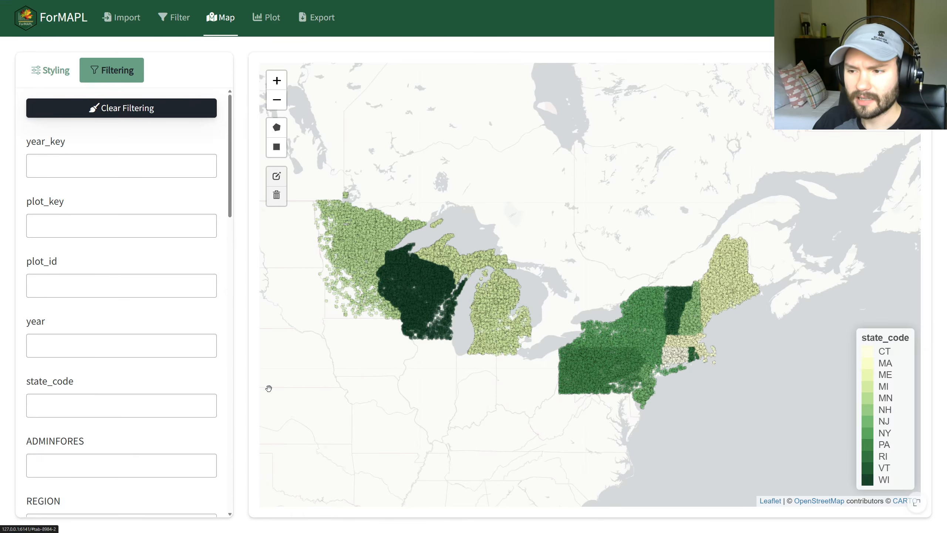
pyautogui.click(145, 402)
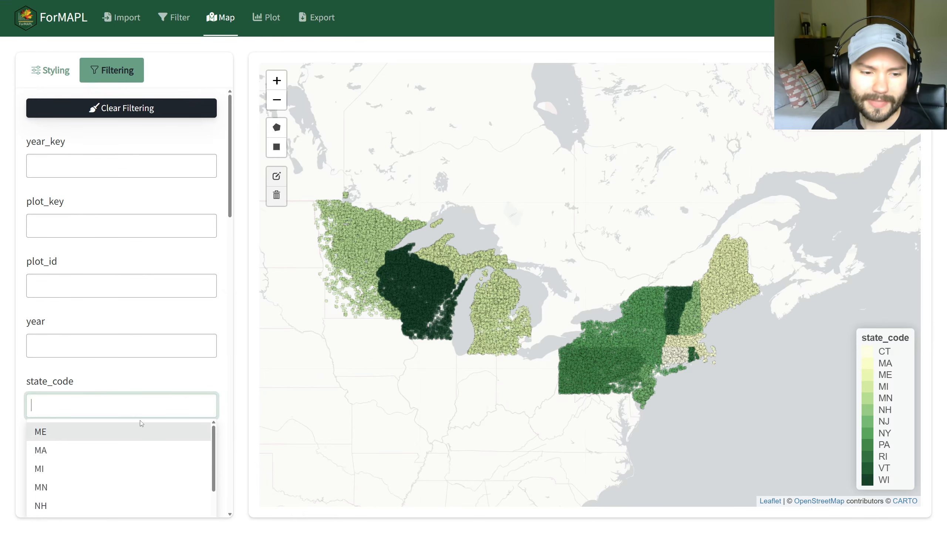
pyautogui.scroll(-5, 105, 459)
pyautogui.click(73, 445)
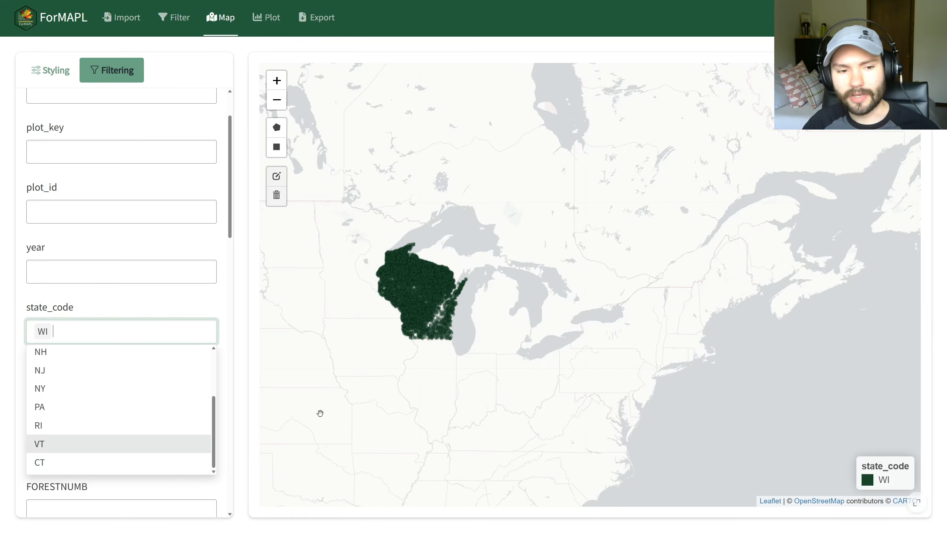
# Step: Toggle Fix Palette for the WI plots to compare their coloring, and leave it turned off
pyautogui.scroll(2, 88, 390)
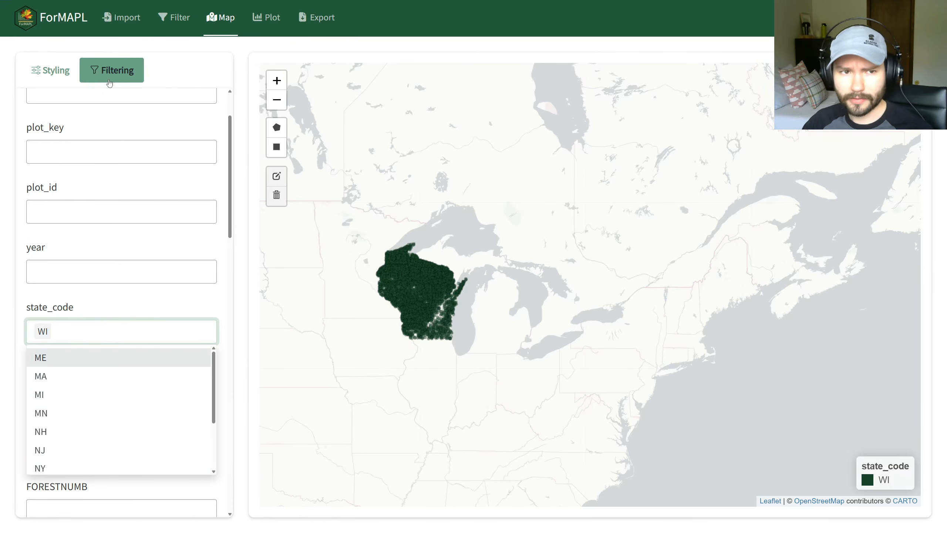
pyautogui.click(64, 77)
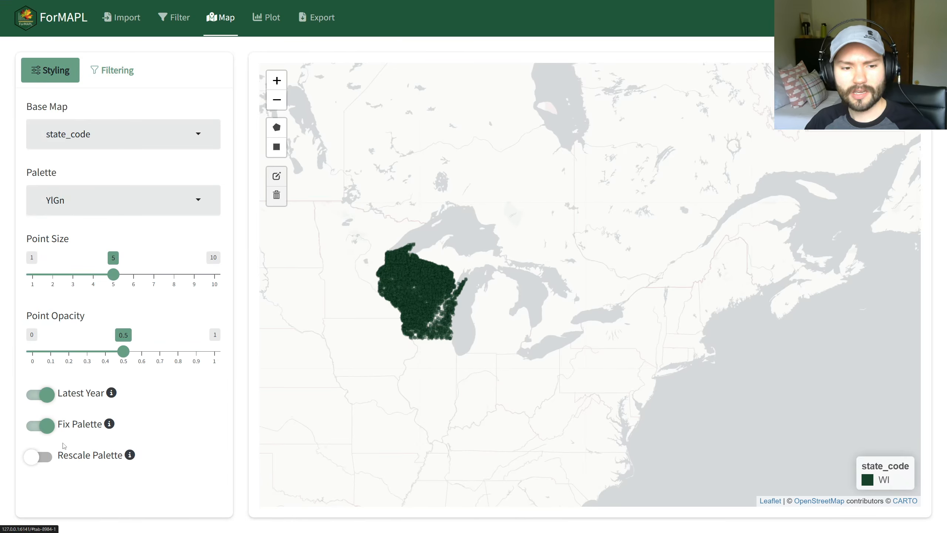
pyautogui.click(48, 431)
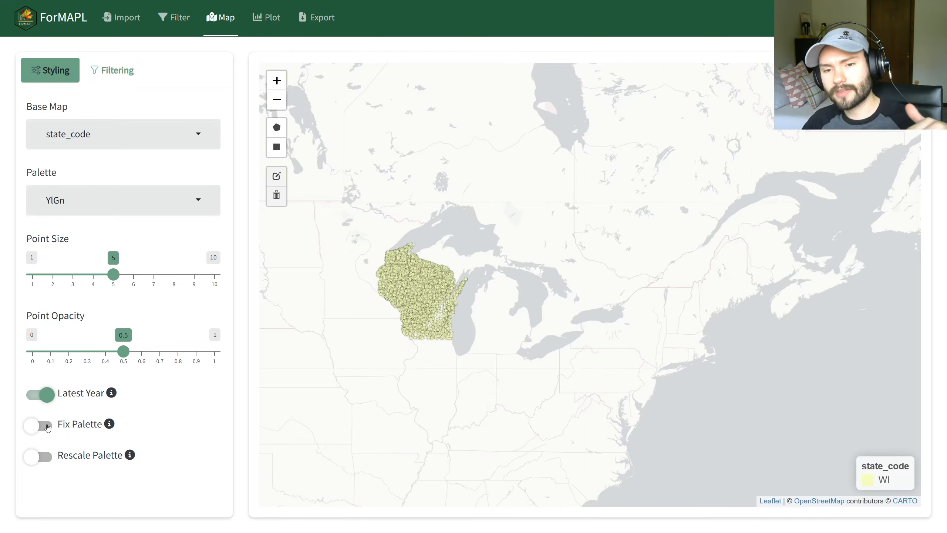
pyautogui.click(46, 426)
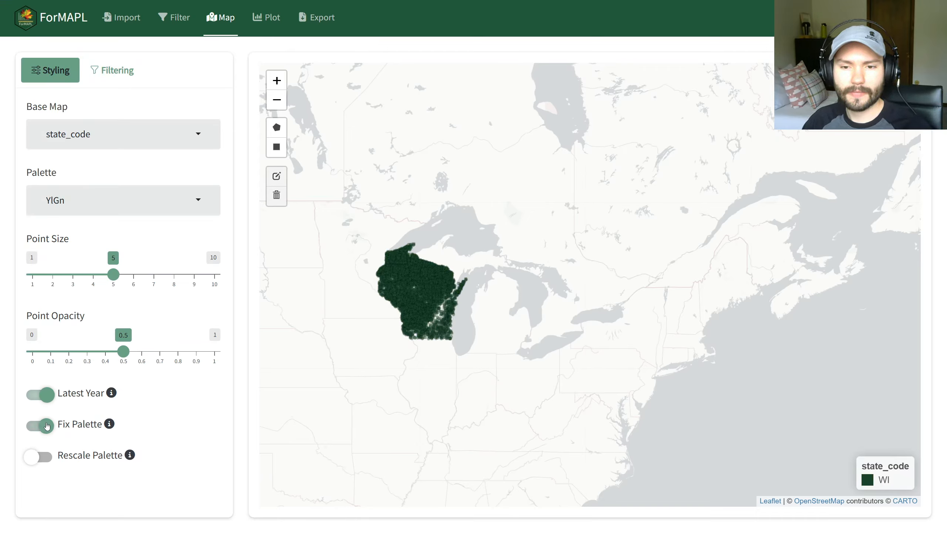
pyautogui.click(45, 425)
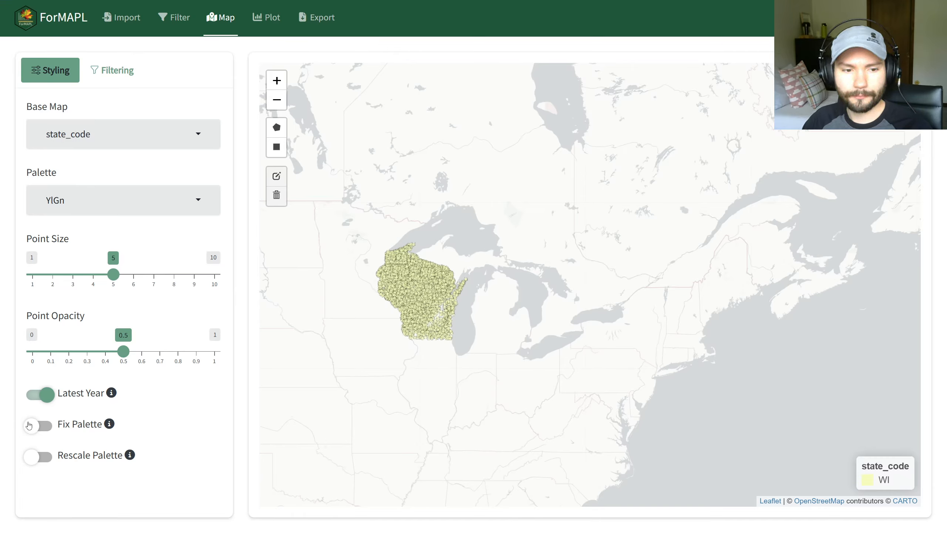
pyautogui.click(36, 432)
pyautogui.click(35, 431)
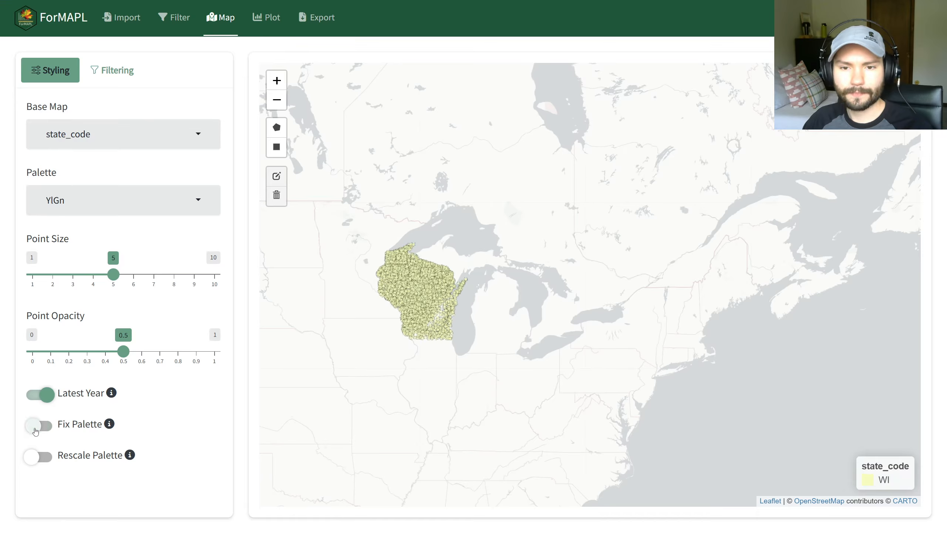
# Step: Clear all map filters so the plots are no longer limited to WI
pyautogui.click(119, 70)
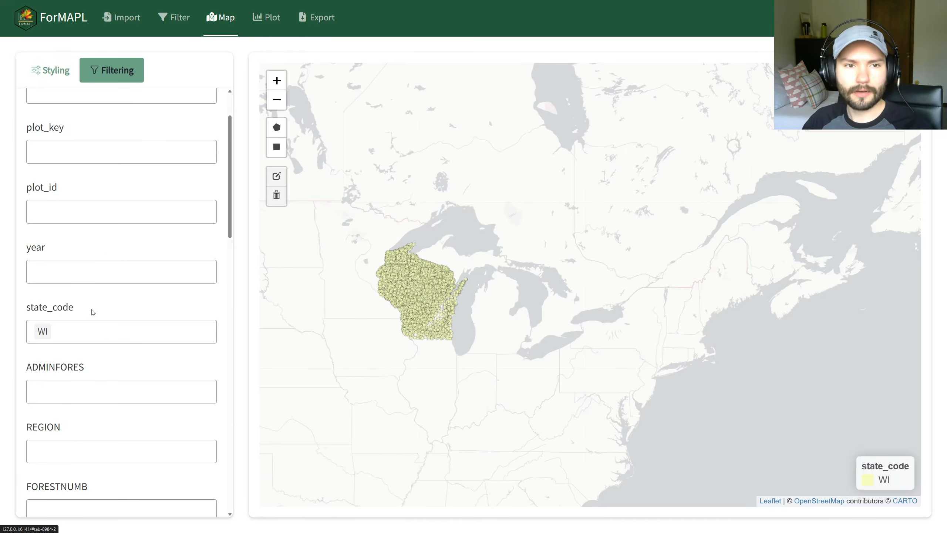
pyautogui.scroll(2, 93, 312)
pyautogui.click(94, 107)
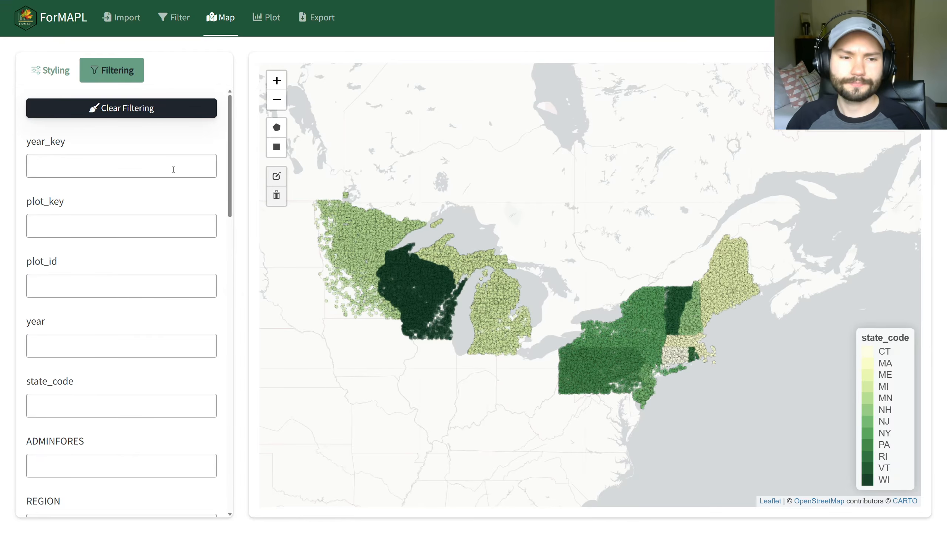
# Step: Raise the total_tpa filter's minimum to 7,038.4, and check the ID of the mapped New Hampshire plot
pyautogui.scroll(-10, 111, 165)
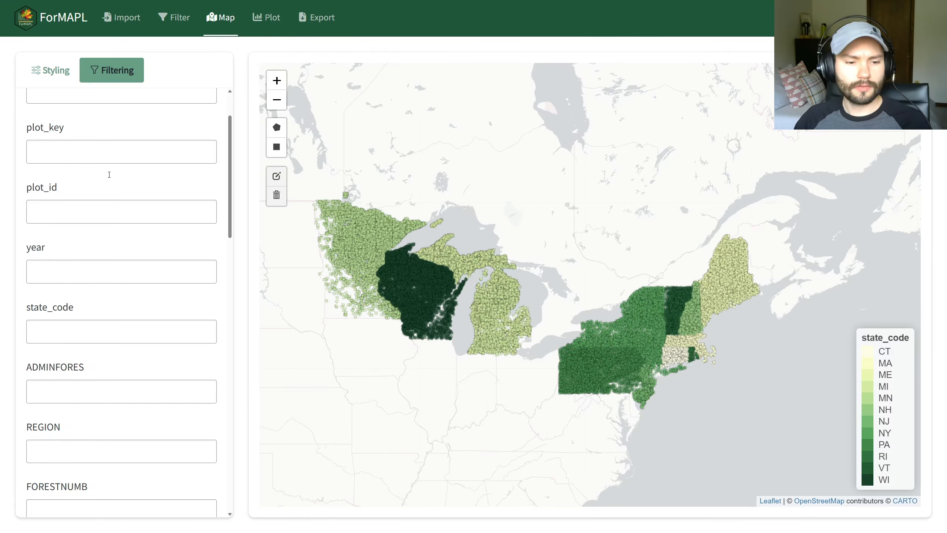
pyautogui.scroll(-2, 111, 175)
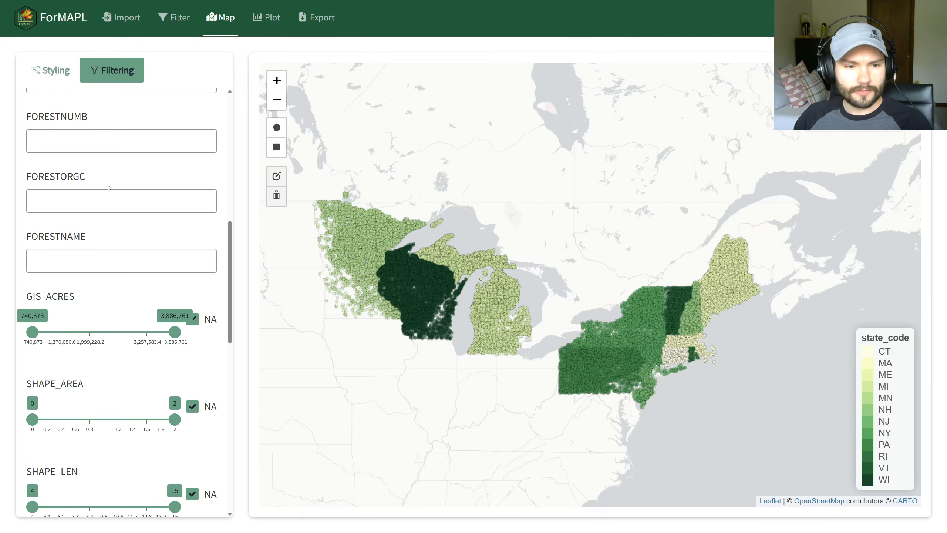
pyautogui.scroll(-4, 108, 191)
pyautogui.scroll(-4, 108, 224)
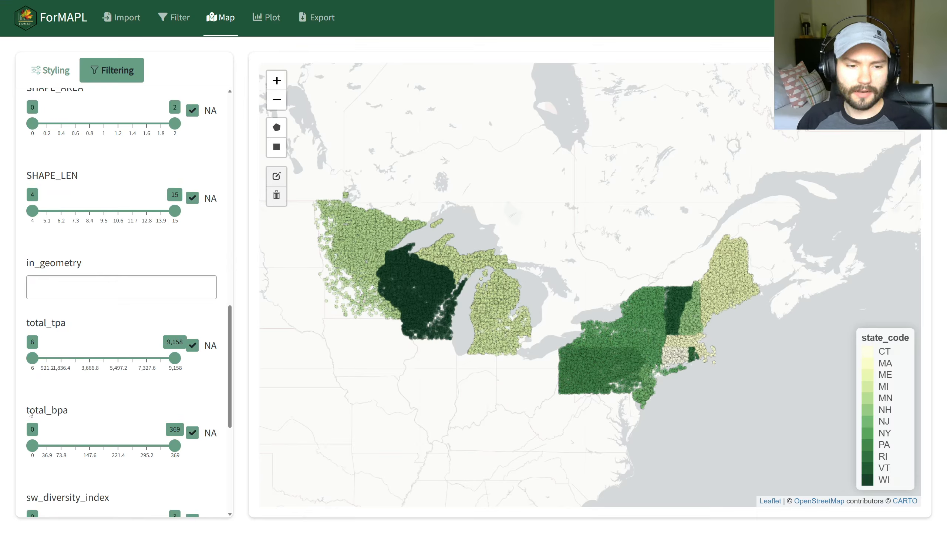
pyautogui.moveTo(33, 357)
pyautogui.mouseDown()
pyautogui.moveTo(85, 358)
pyautogui.moveTo(23, 358)
pyautogui.mouseUp()
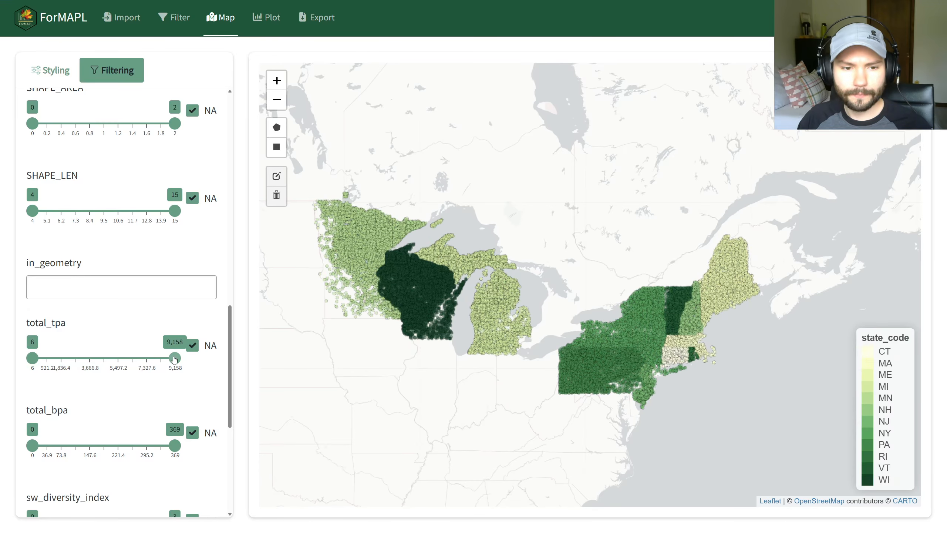
pyautogui.moveTo(175, 358)
pyautogui.mouseDown()
pyautogui.moveTo(121, 359)
pyautogui.moveTo(174, 358)
pyautogui.mouseUp()
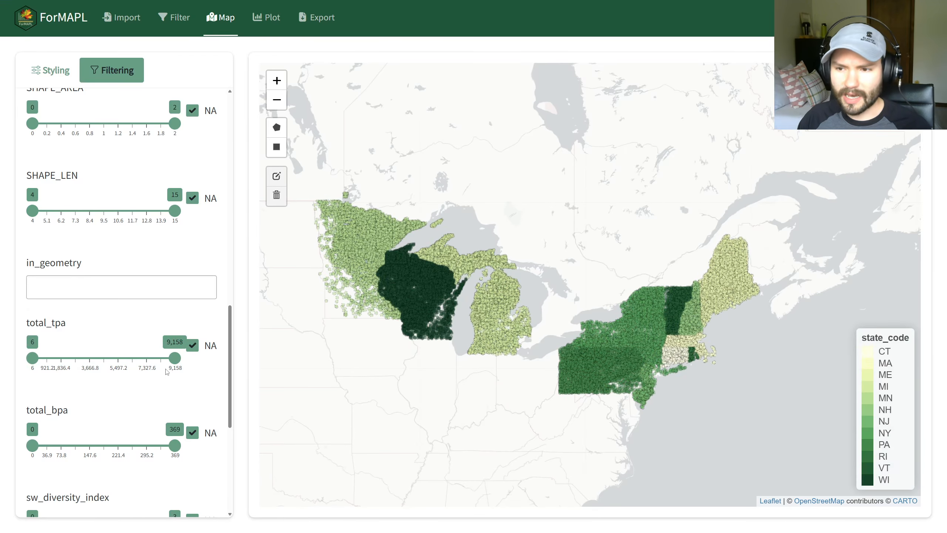
pyautogui.moveTo(33, 359); pyautogui.dragTo(142, 365)
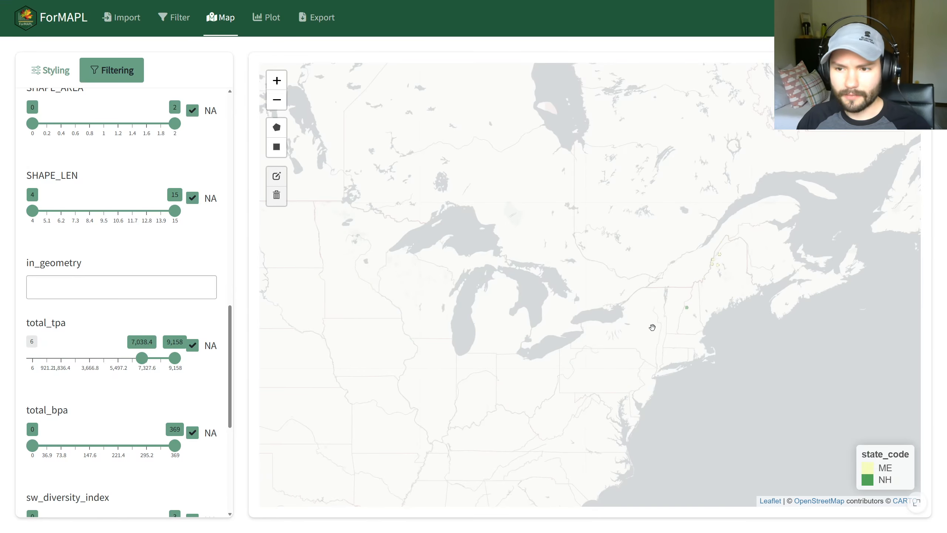
pyautogui.scroll(2, 653, 326)
pyautogui.click(720, 289)
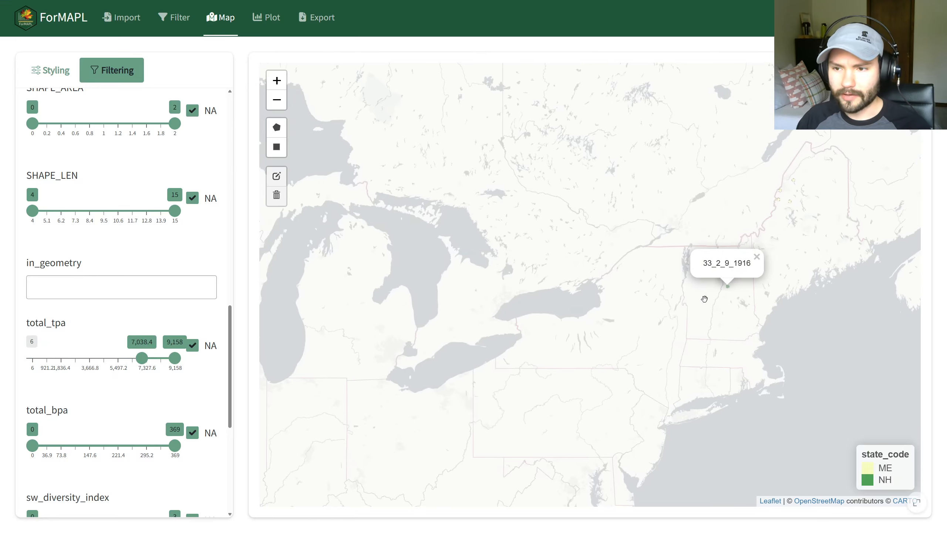
pyautogui.click(757, 257)
# Step: Change the total_tpa filter range to 6–918.8, and restore its maximum to 9,158
pyautogui.moveTo(142, 358); pyautogui.dragTo(32, 359)
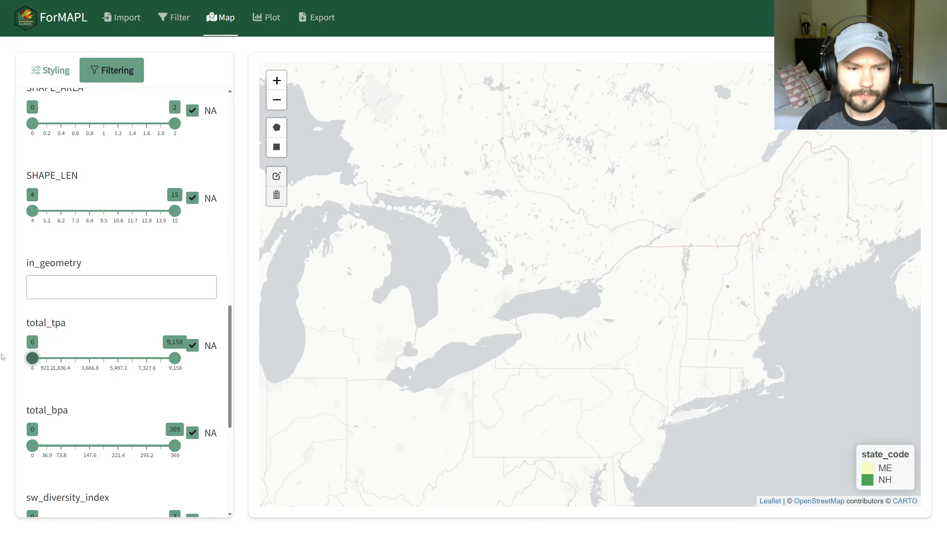
pyautogui.moveTo(178, 360); pyautogui.dragTo(47, 363)
pyautogui.scroll(-2, 360, 326)
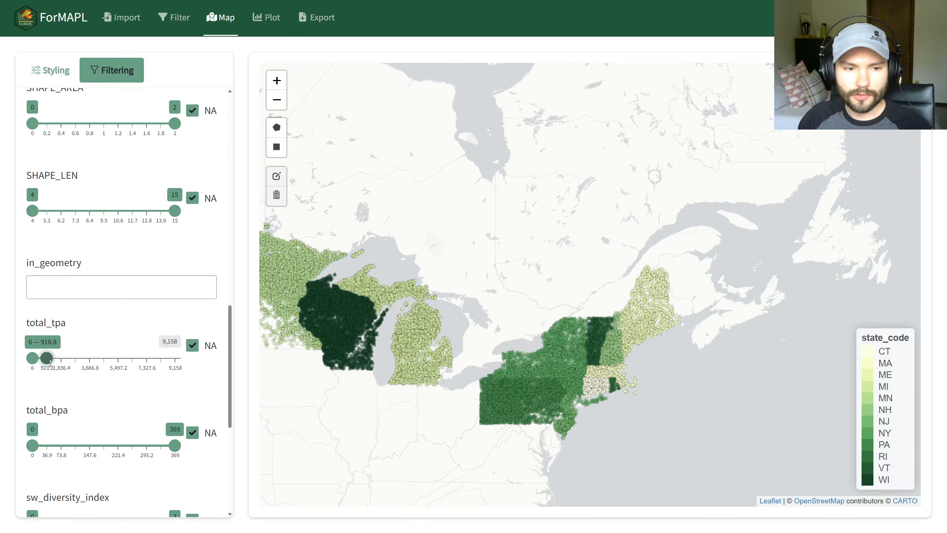
pyautogui.moveTo(423, 392); pyautogui.dragTo(439, 366)
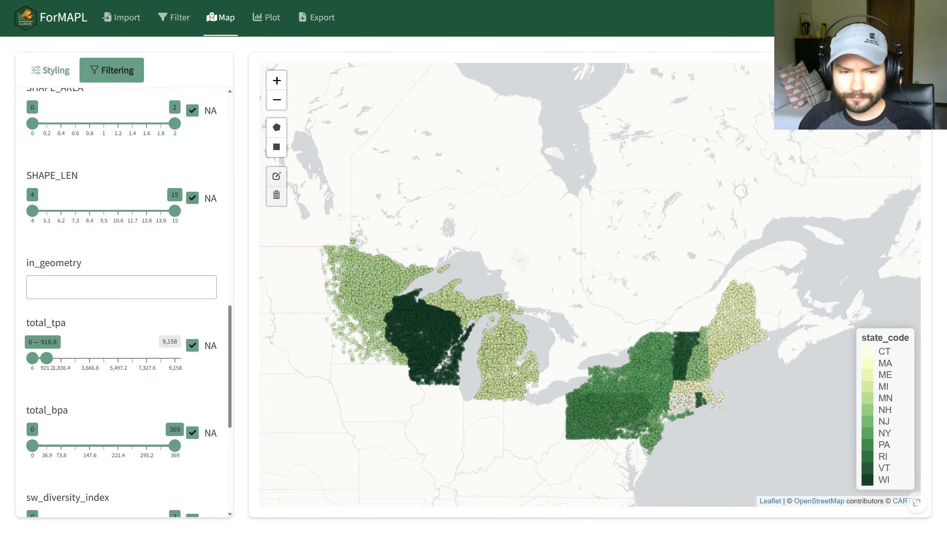
pyautogui.moveTo(47, 357); pyautogui.dragTo(175, 358)
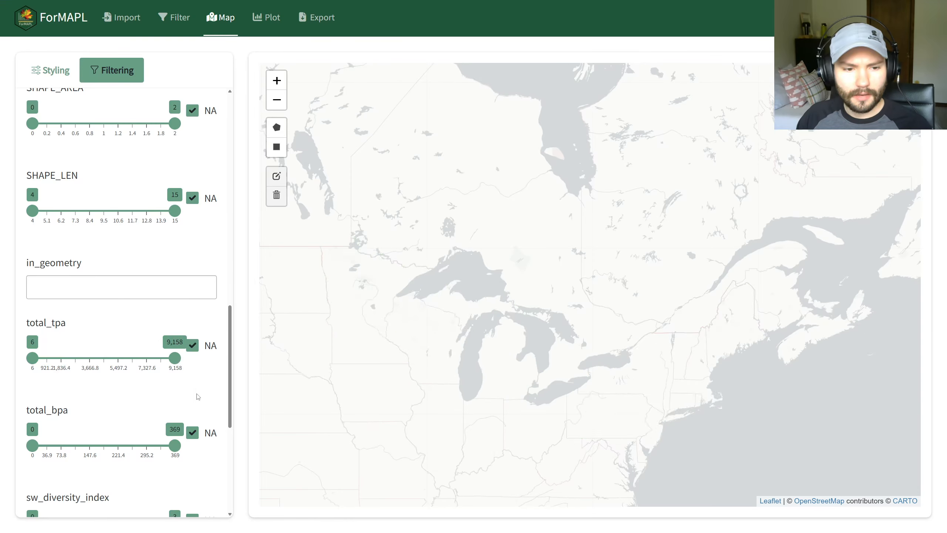
# Step: Filter the mapped plots to a species_richness of 1
pyautogui.scroll(-4, 104, 362)
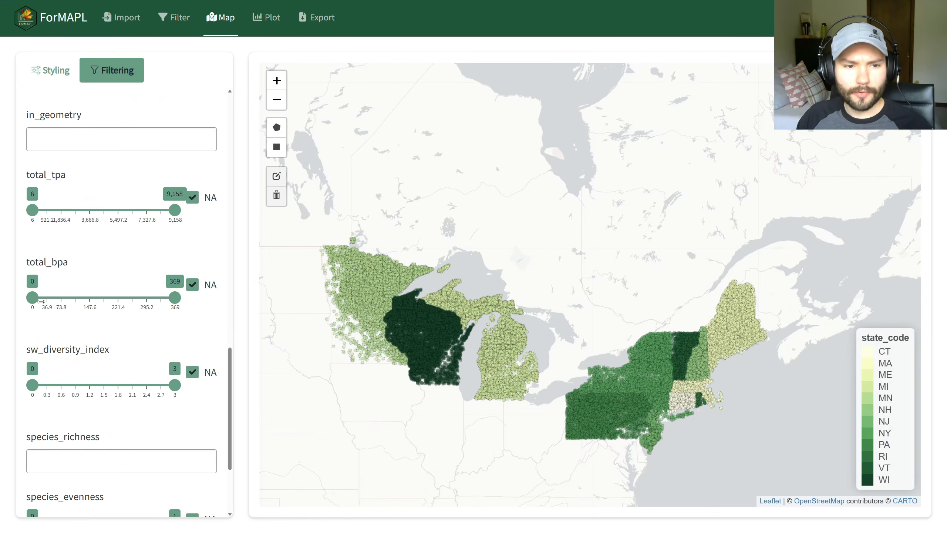
pyautogui.moveTo(33, 297)
pyautogui.mouseDown()
pyautogui.moveTo(132, 299)
pyautogui.moveTo(32, 298)
pyautogui.mouseUp()
pyautogui.scroll(-4, 104, 304)
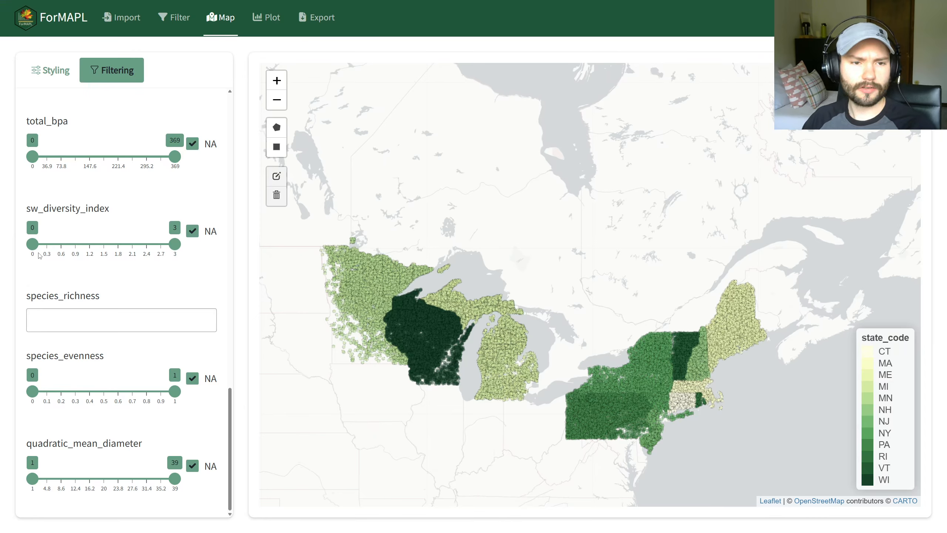
pyautogui.moveTo(33, 245)
pyautogui.mouseDown()
pyautogui.moveTo(130, 245)
pyautogui.moveTo(32, 246)
pyautogui.mouseUp()
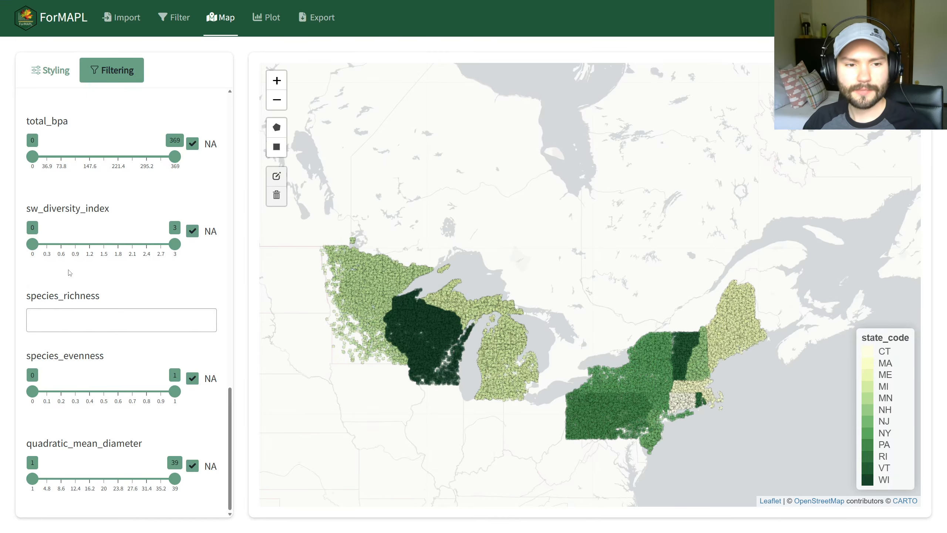
pyautogui.click(114, 309)
pyautogui.scroll(-3, 164, 373)
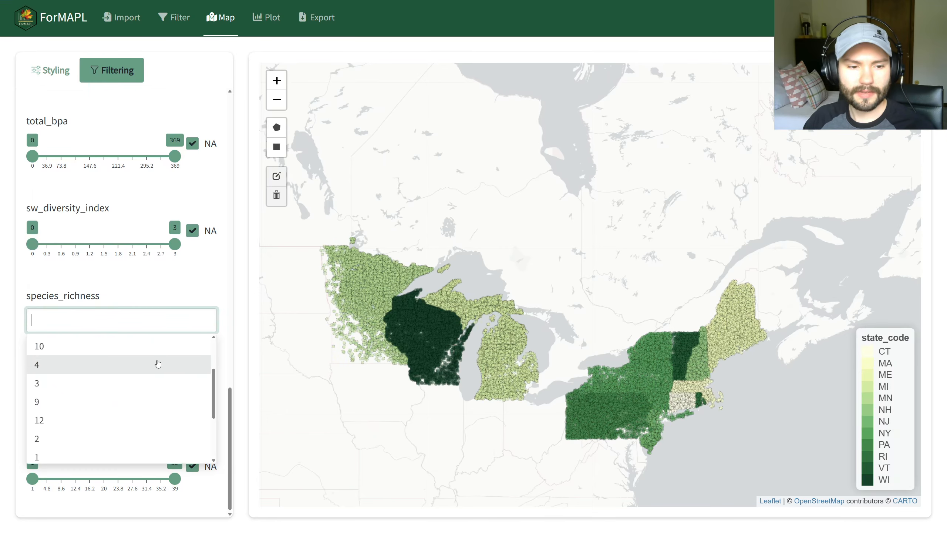
pyautogui.scroll(4, 156, 382)
pyautogui.scroll(-4, 123, 377)
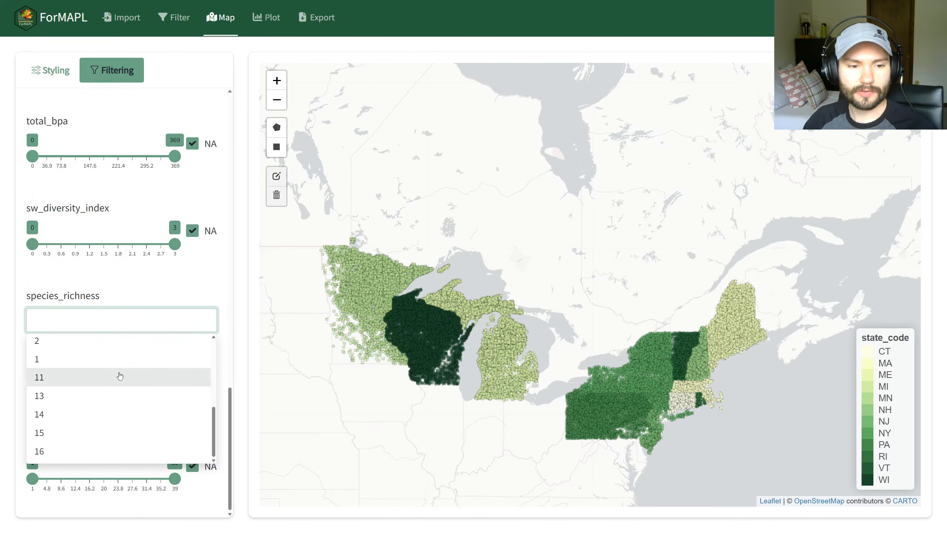
pyautogui.click(92, 359)
pyautogui.moveTo(293, 358); pyautogui.dragTo(276, 358)
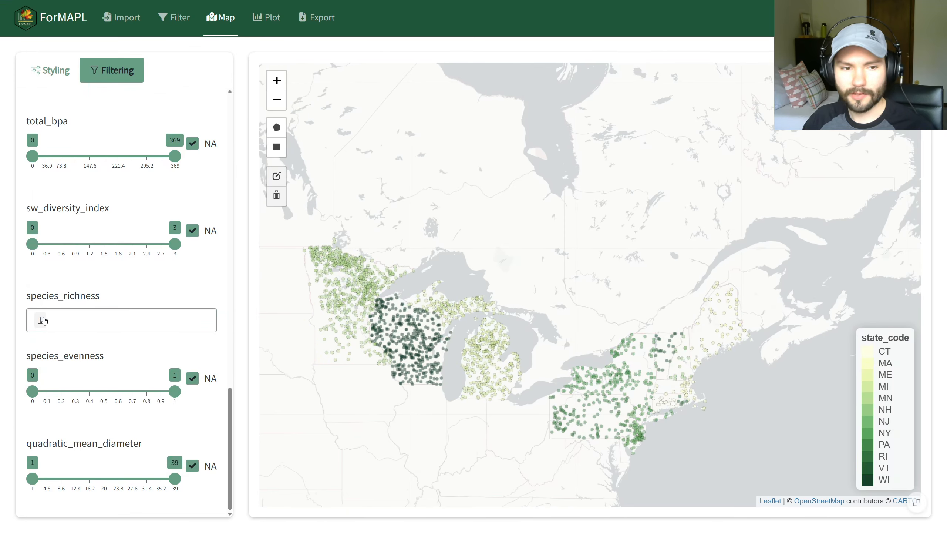
# Step: Switch the species_richness filter to 12, and remove that filter value again
pyautogui.click(41, 321)
pyautogui.press('BackSpace')
pyautogui.scroll(-4, 85, 373)
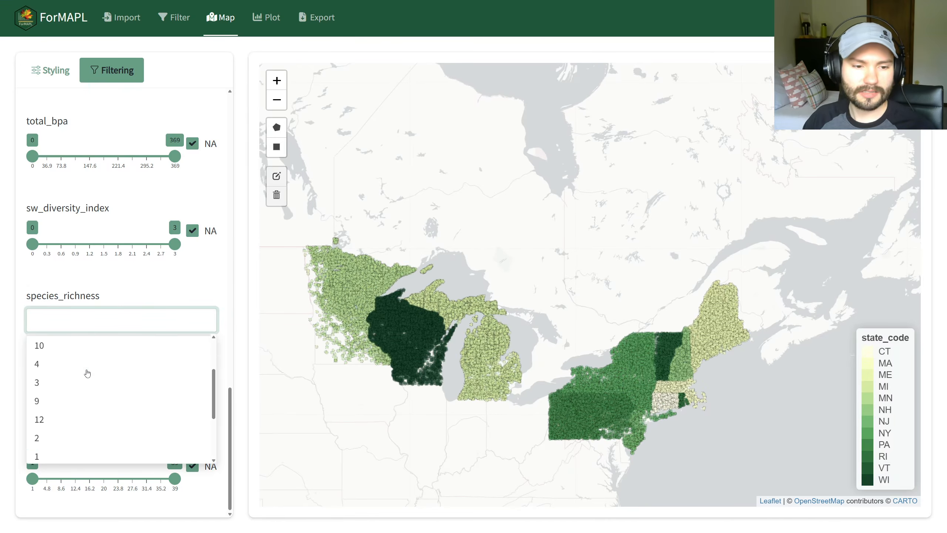
pyautogui.click(56, 352)
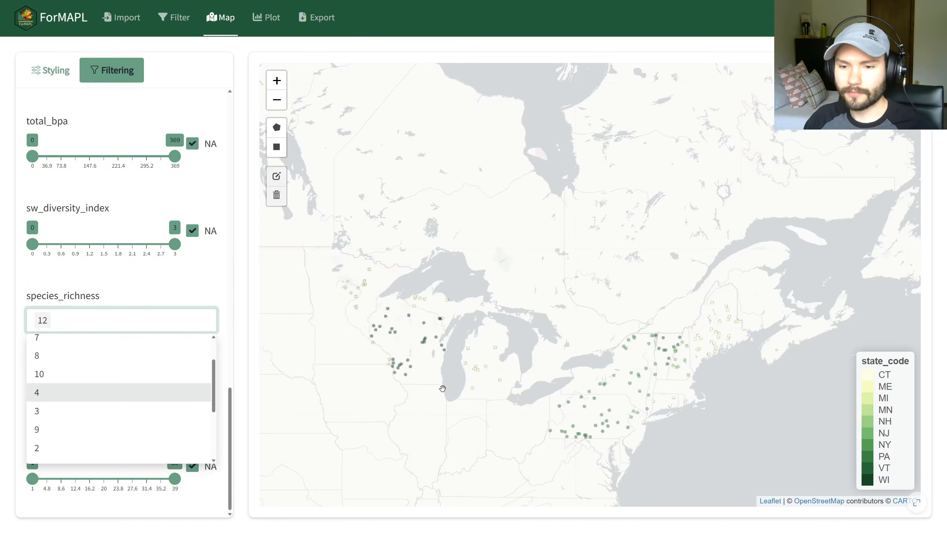
pyautogui.moveTo(411, 362); pyautogui.dragTo(428, 352)
pyautogui.click(43, 320)
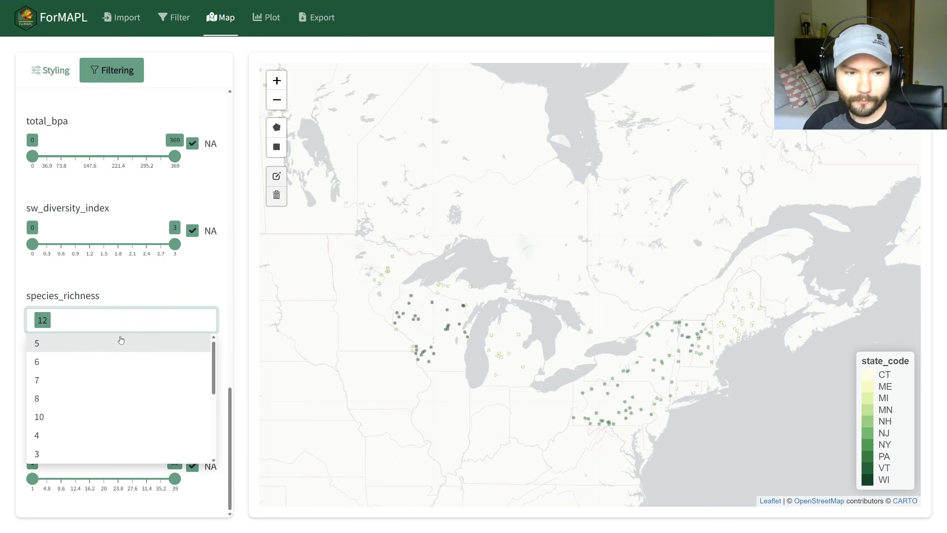
pyautogui.press('BackSpace')
pyautogui.click(153, 290)
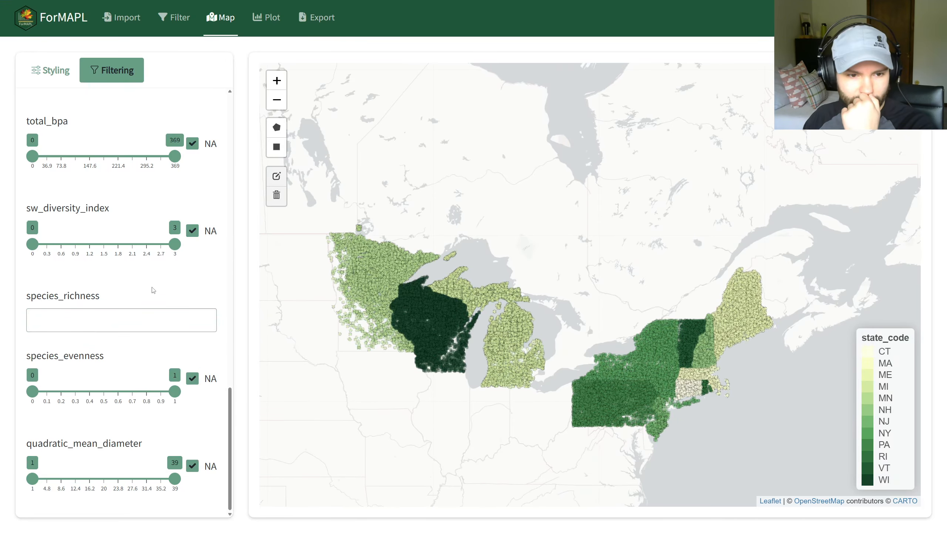
pyautogui.moveTo(33, 391)
pyautogui.mouseDown()
pyautogui.moveTo(171, 393)
pyautogui.moveTo(33, 392)
pyautogui.mouseUp()
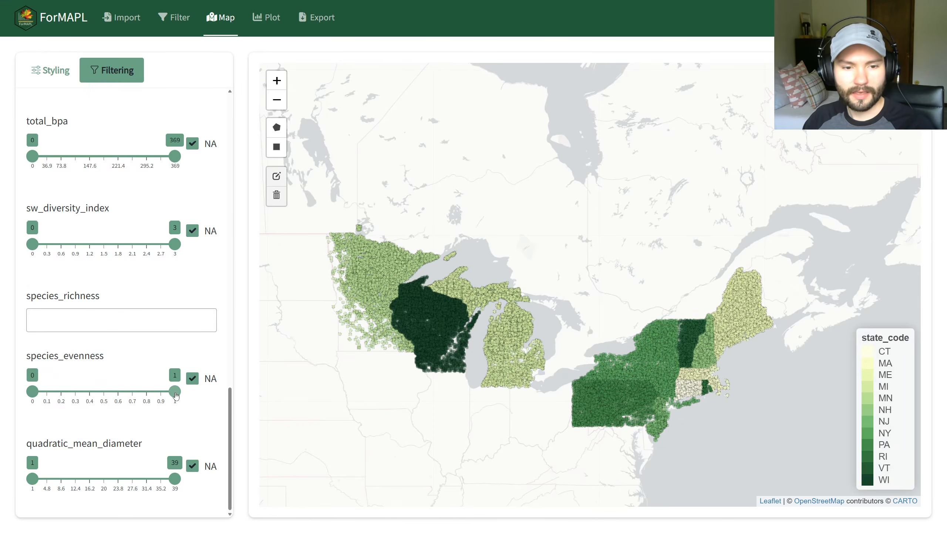
pyautogui.moveTo(175, 391)
pyautogui.mouseDown()
pyautogui.moveTo(33, 393)
pyautogui.moveTo(175, 391)
pyautogui.mouseUp()
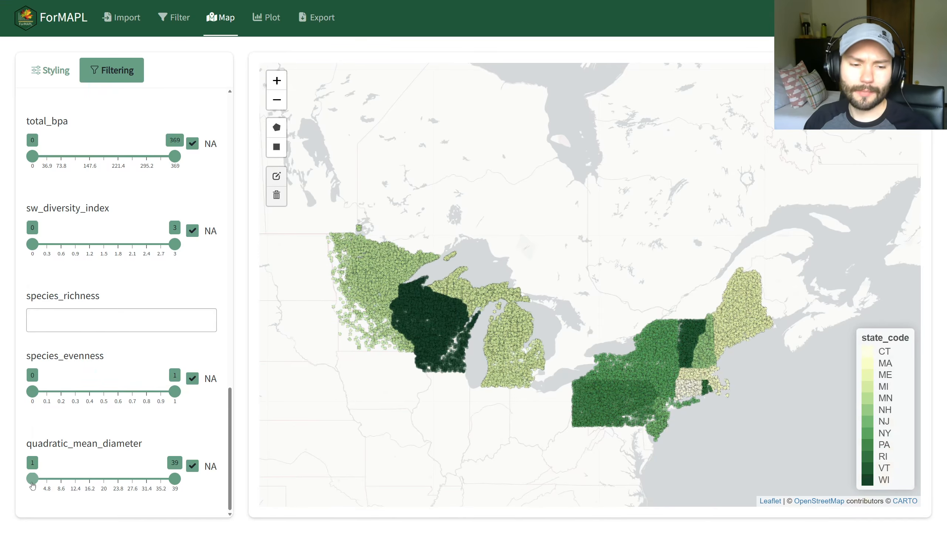
pyautogui.moveTo(32, 480)
pyautogui.mouseDown()
pyautogui.moveTo(86, 485)
pyautogui.moveTo(33, 479)
pyautogui.mouseUp()
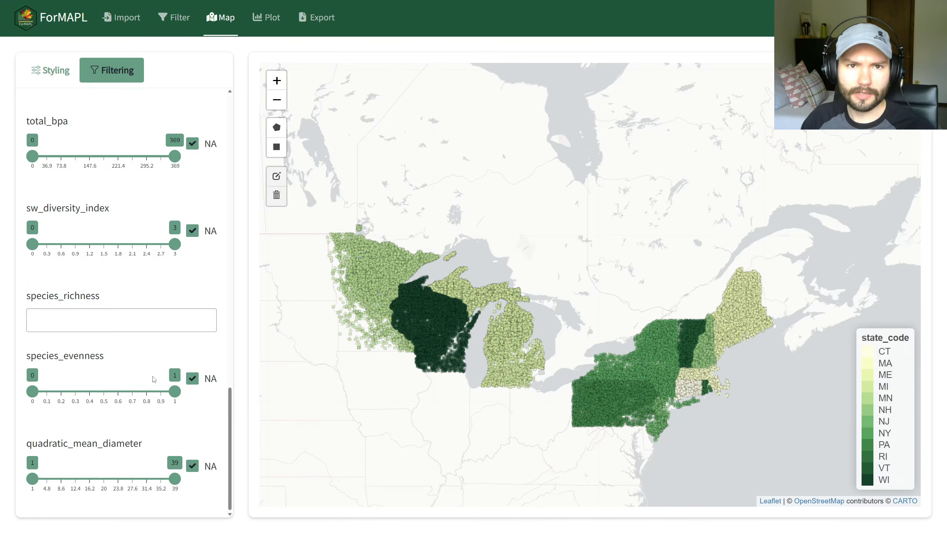
# Step: Return to the map styling settings and recenter the map on the plots
pyautogui.scroll(15, 185, 283)
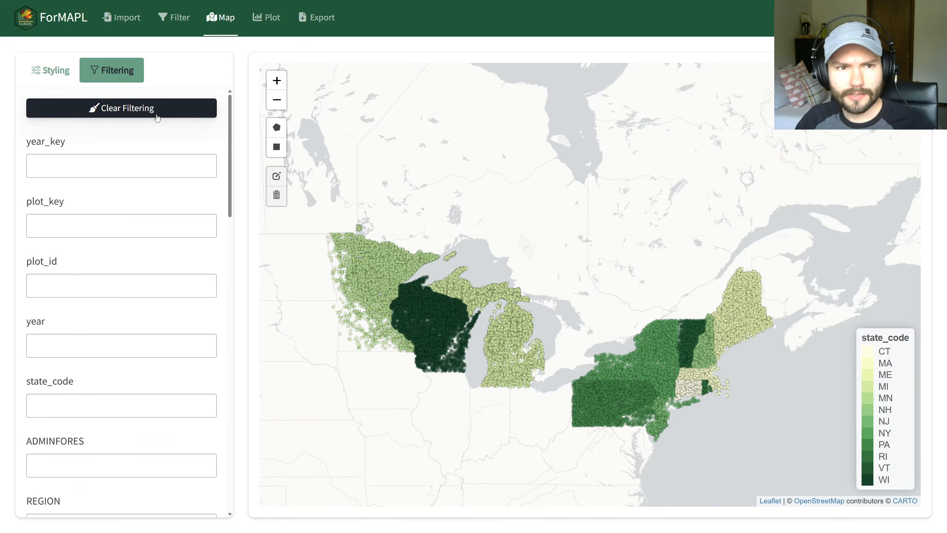
pyautogui.click(64, 79)
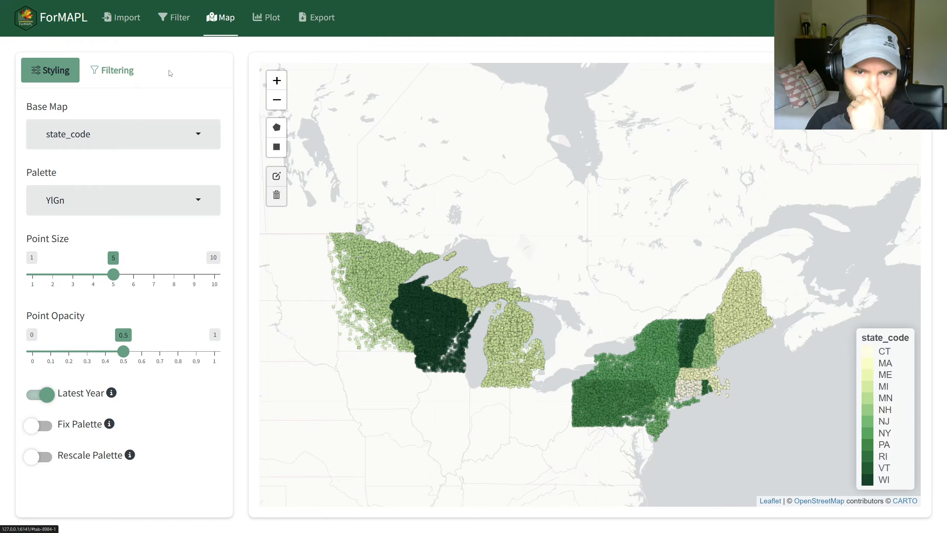
pyautogui.moveTo(478, 161); pyautogui.dragTo(474, 102)
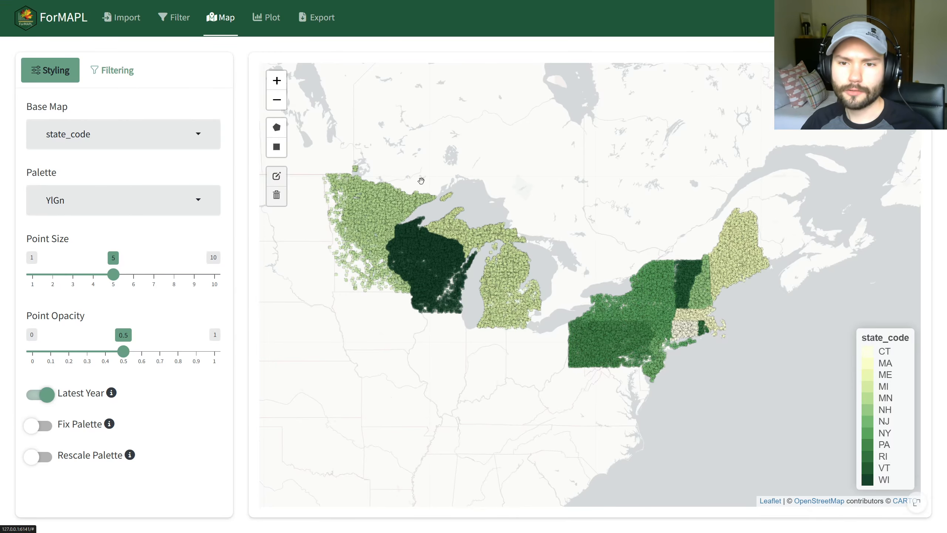
# Step: Select the plots on the elongated island northwest of Michigan's peninsula by enclosing it in a polygon, and show their diameter distribution plot
pyautogui.scroll(3, 448, 197)
pyautogui.scroll(2, 460, 206)
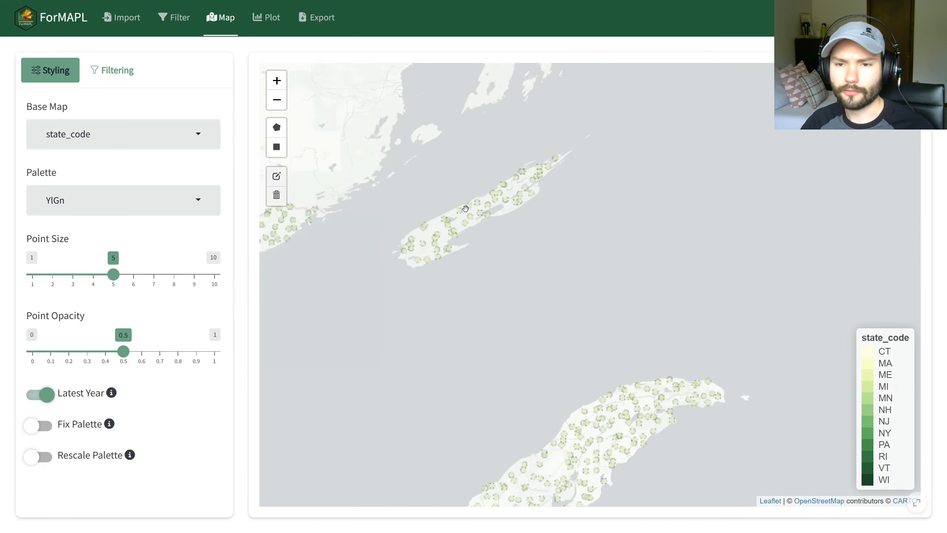
pyautogui.click(278, 135)
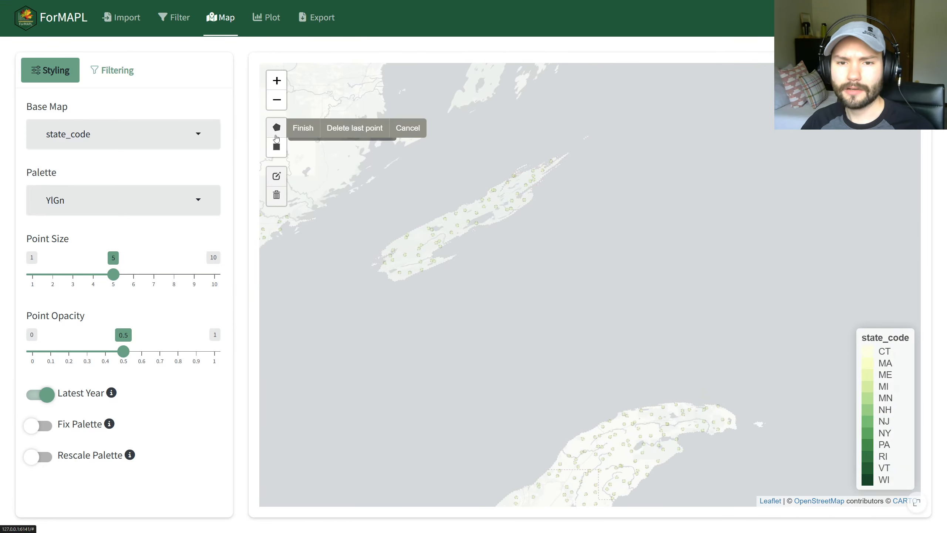
pyautogui.click(347, 219)
pyautogui.click(345, 270)
pyautogui.click(369, 309)
pyautogui.click(384, 309)
pyautogui.click(478, 308)
pyautogui.click(546, 244)
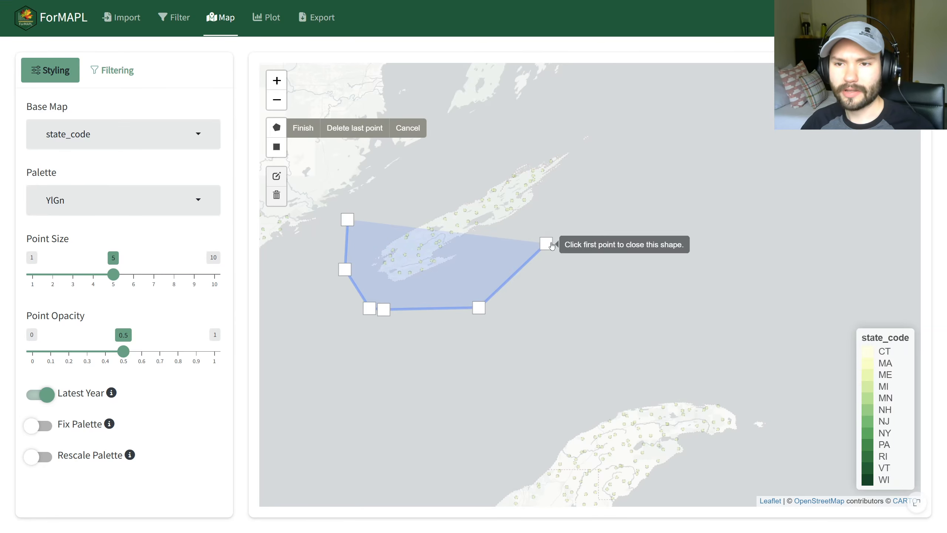
pyautogui.click(619, 162)
pyautogui.click(607, 117)
pyautogui.click(516, 100)
pyautogui.click(418, 144)
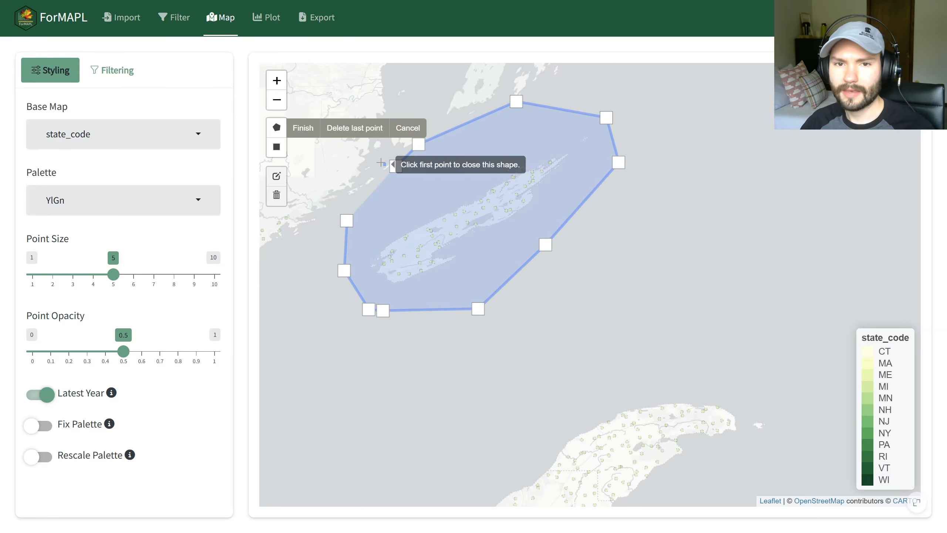
pyautogui.click(302, 127)
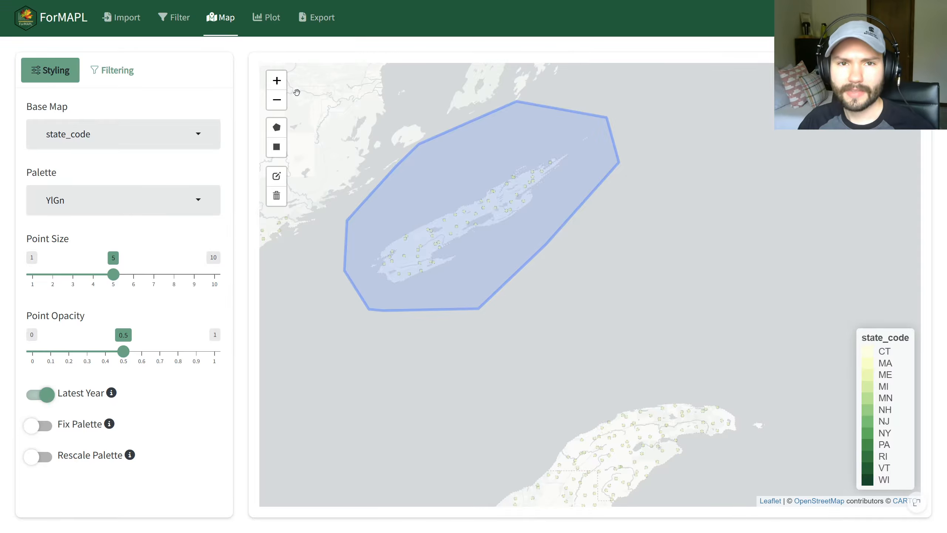
pyautogui.click(273, 26)
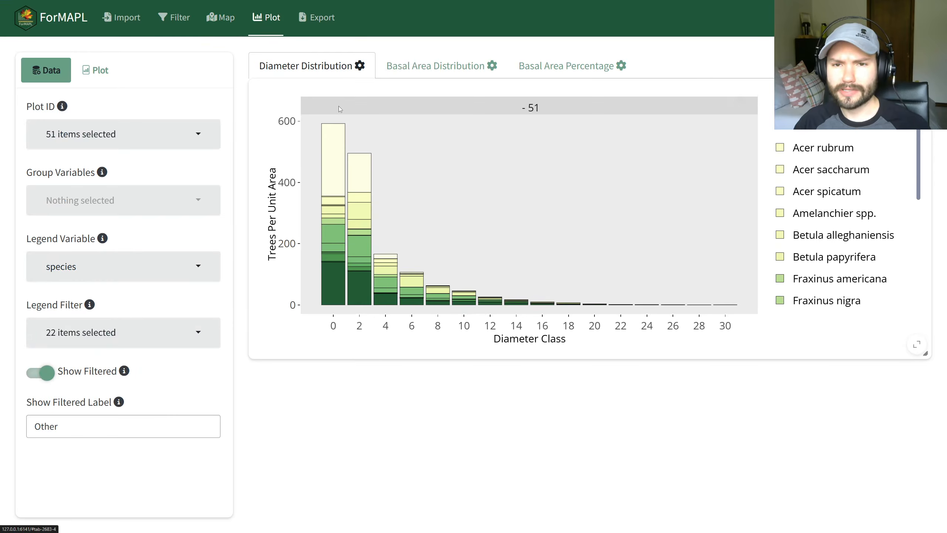